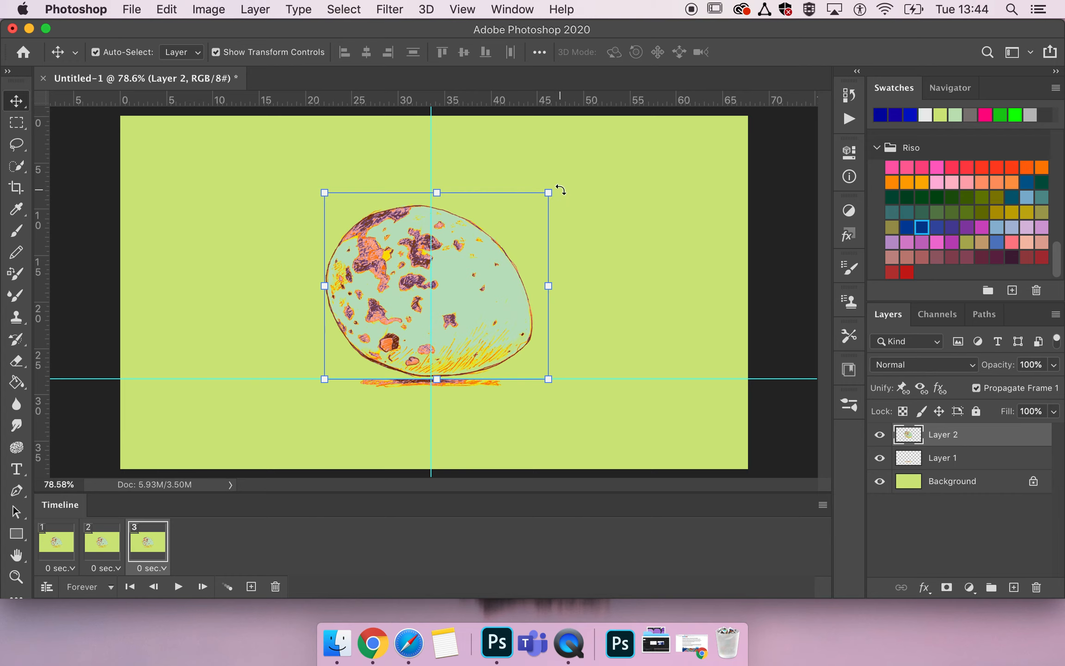
Rotate the egg on Layer 2 further clockwise in frame 3 and play the frame animation.
{"action": "left_click_drag", "start_coordinate": [560, 181], "coordinate": [594, 245]}
{"action": "key", "text": "Return"}
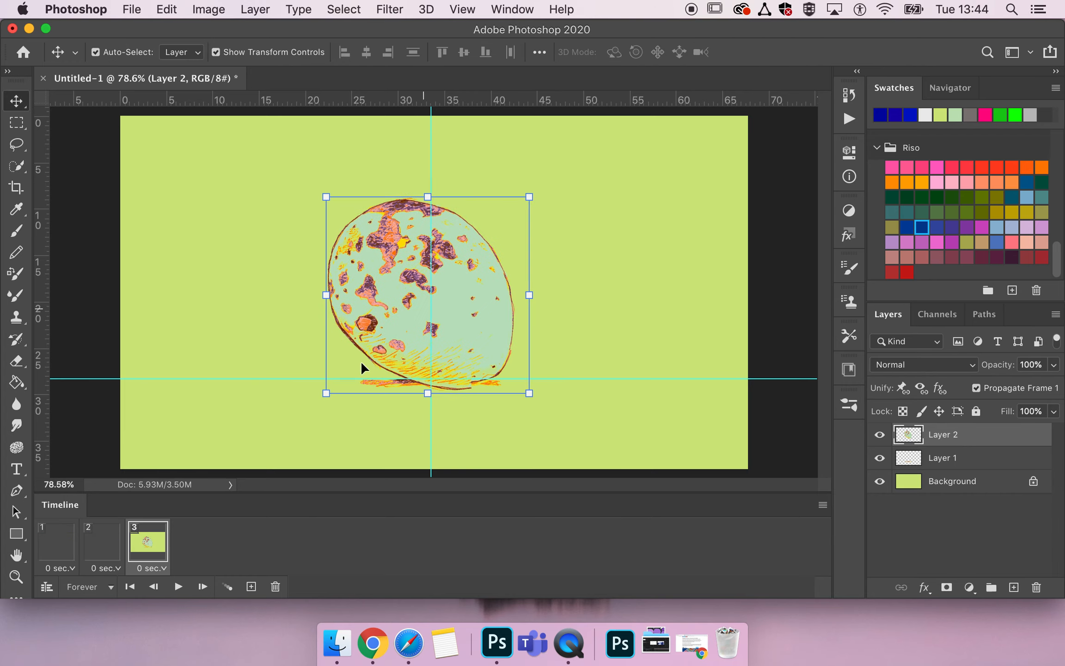
{"action": "left_click", "coordinate": [56, 543]}
{"action": "key", "text": "space"}
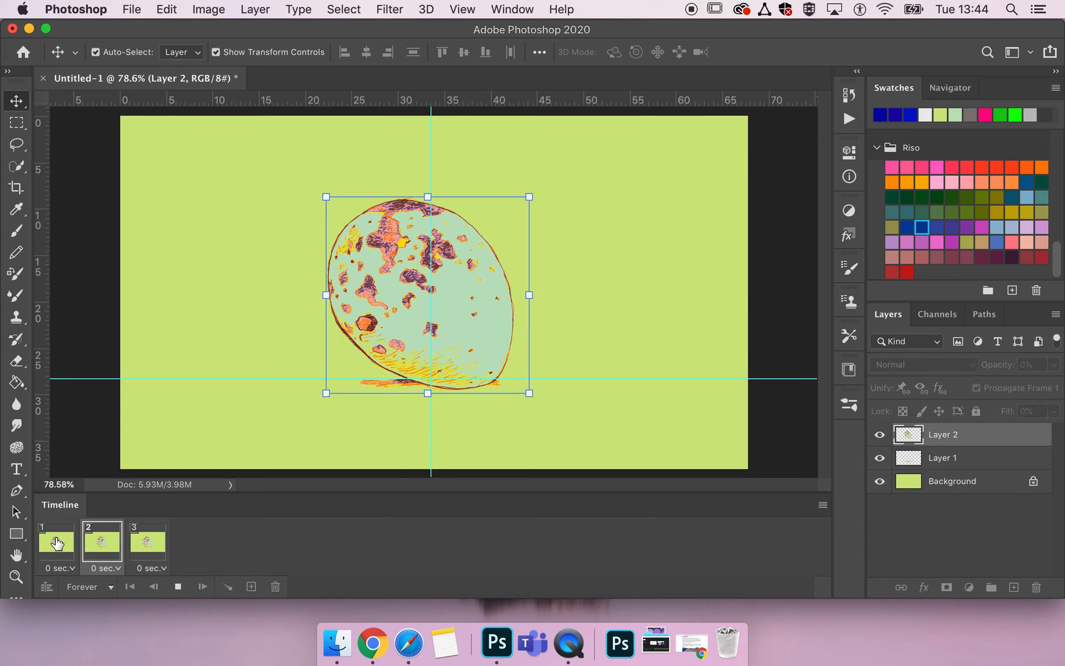
{"action": "key", "text": "space"}
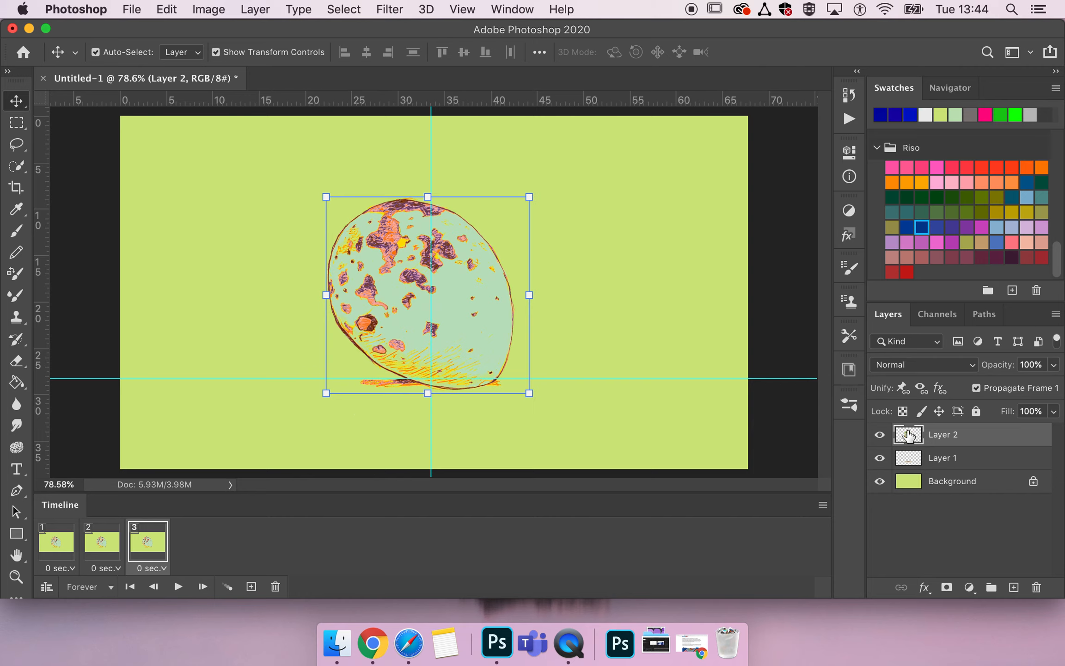
{"action": "left_click", "coordinate": [108, 543]}
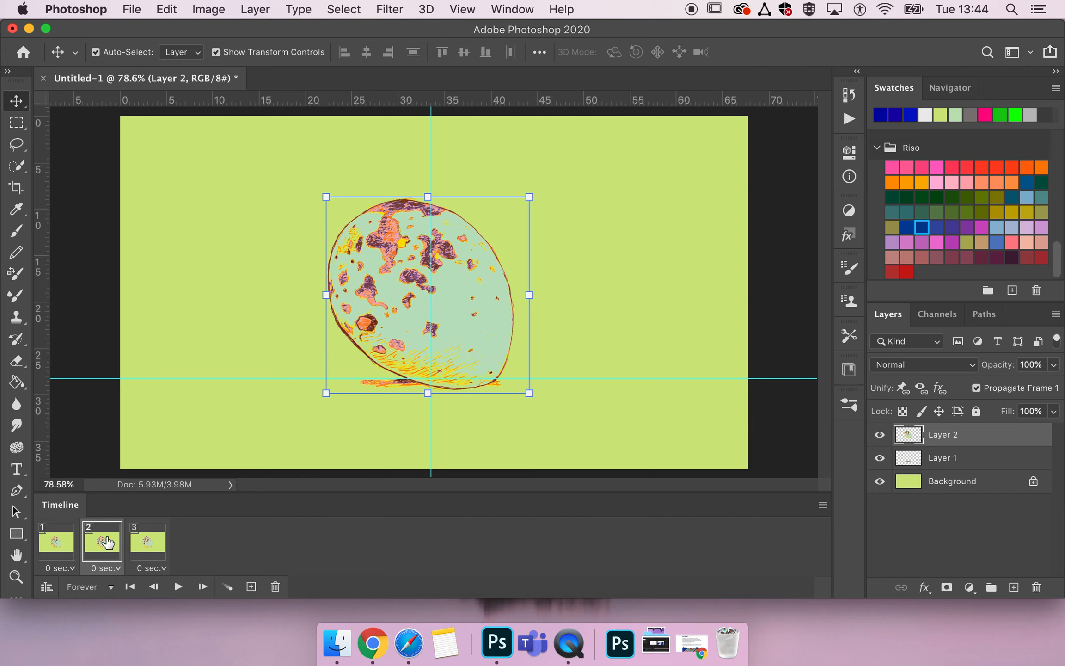
{"action": "left_click", "coordinate": [62, 549]}
Undo the egg rotations and the added timeline frames, back to the single first frame.
{"action": "key", "text": "super+z"}
{"action": "key", "text": "super+z"}
{"action": "key", "text": "super+z"}
{"action": "key", "text": "super+z"}
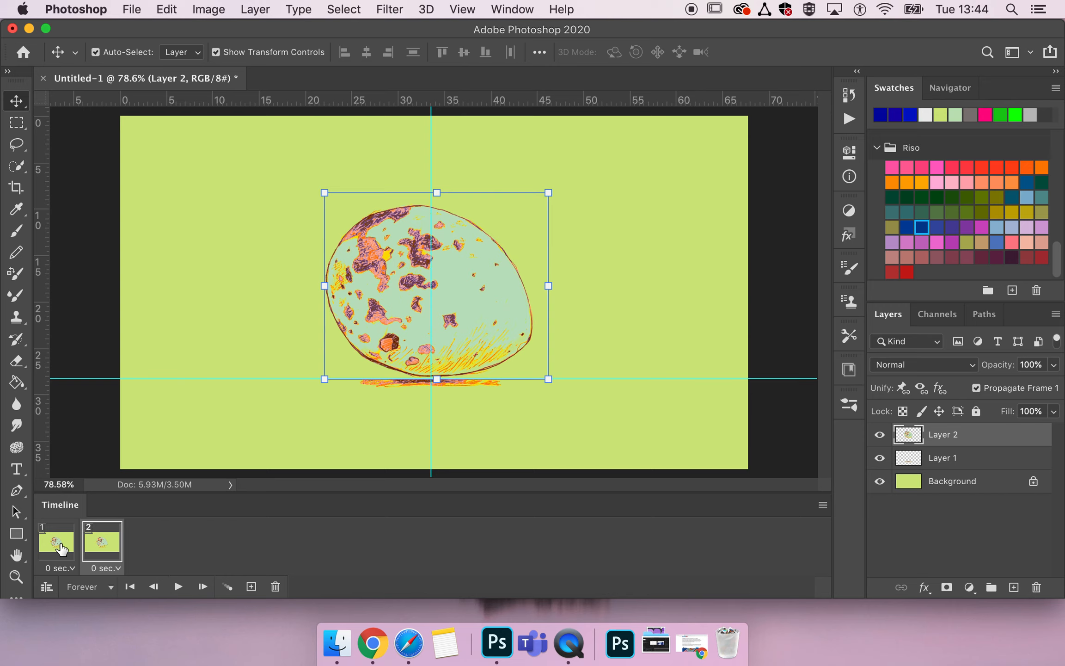
{"action": "key", "text": "super+z"}
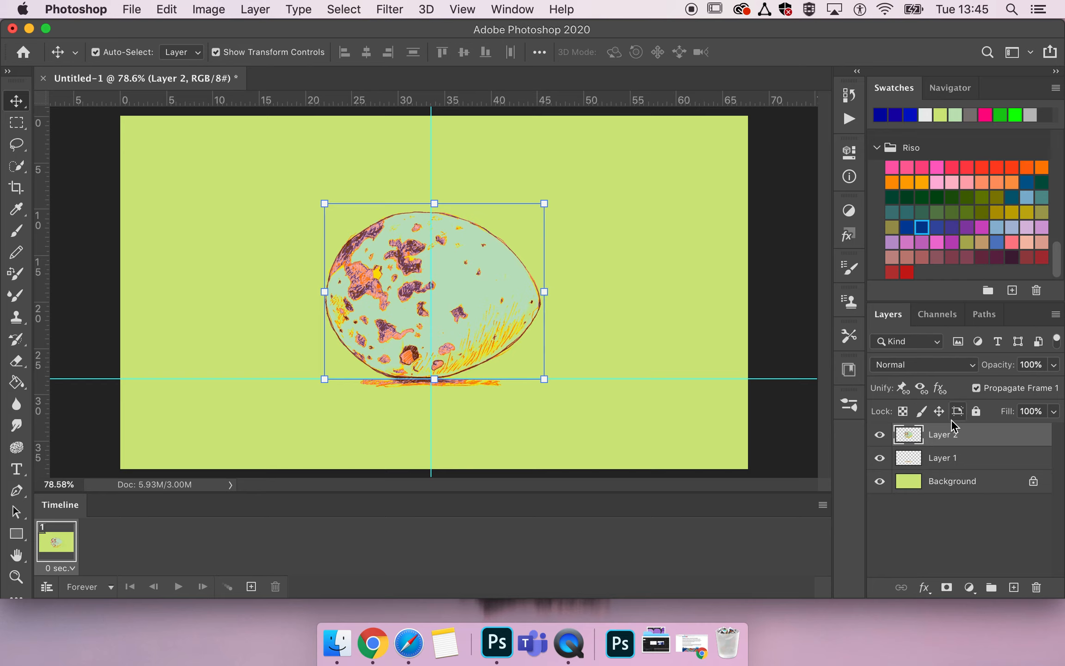
Duplicate Layer 2 and rotate the egg copy slightly clockwise.
{"action": "key", "text": "super+j"}
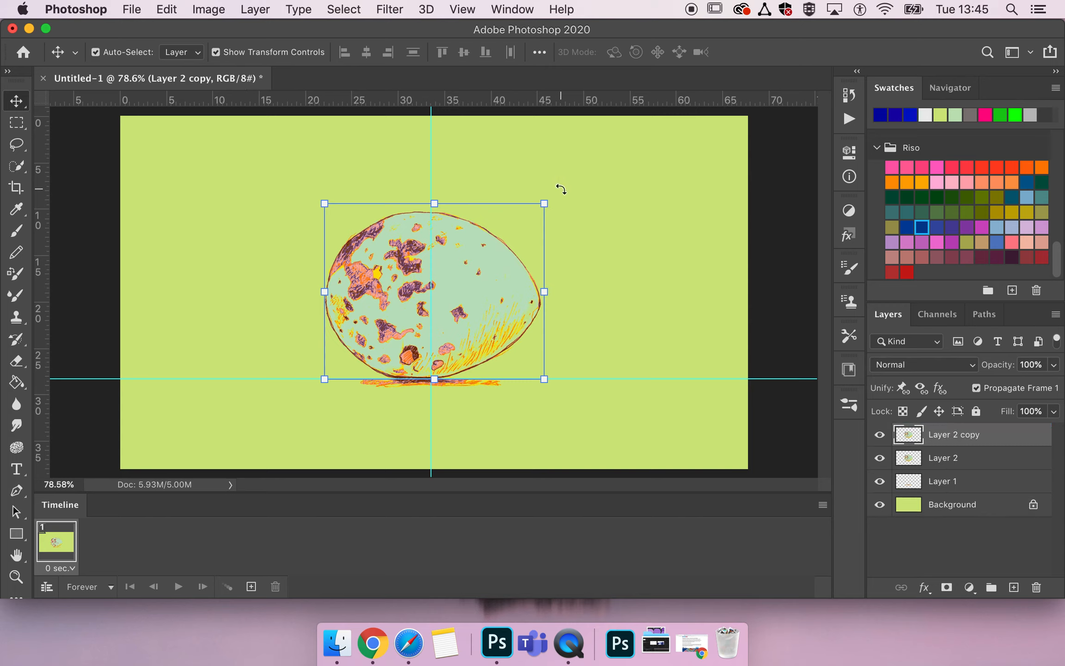
{"action": "key", "text": "super+t"}
{"action": "left_click_drag", "start_coordinate": [557, 196], "coordinate": [569, 277]}
{"action": "key", "text": "Return"}
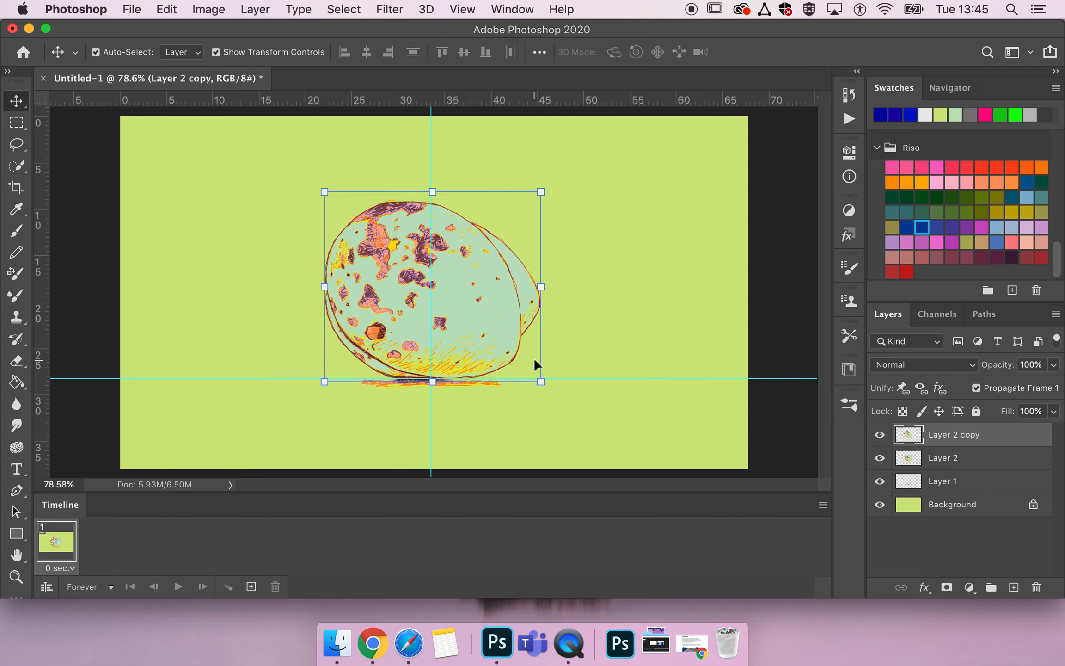
{"action": "left_click", "coordinate": [555, 187]}
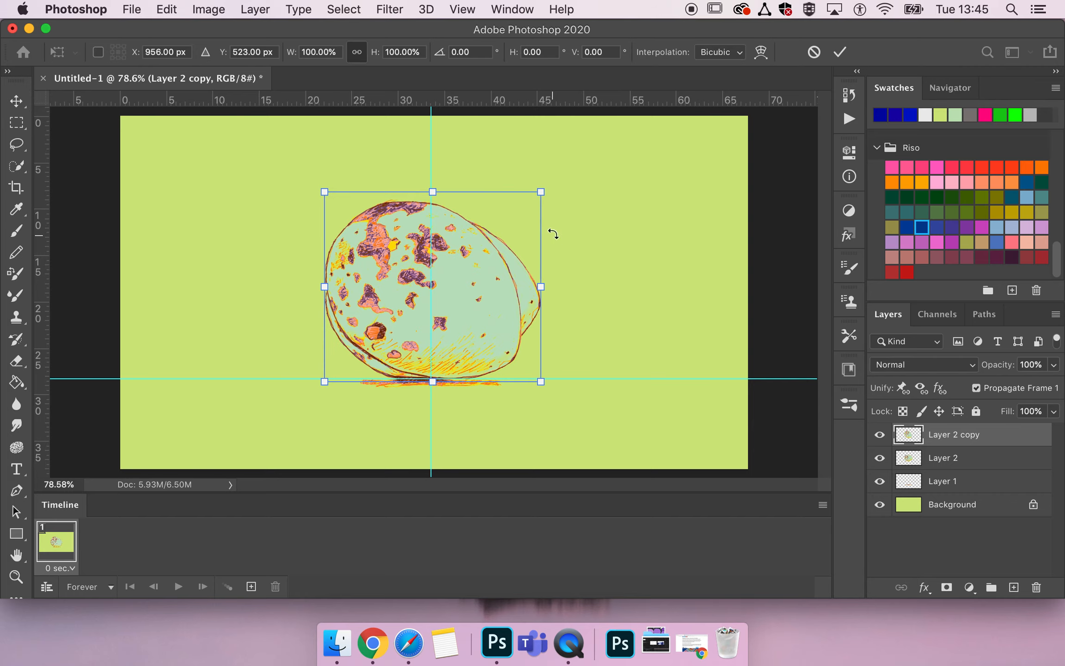
{"action": "left_click_drag", "start_coordinate": [546, 185], "coordinate": [588, 190]}
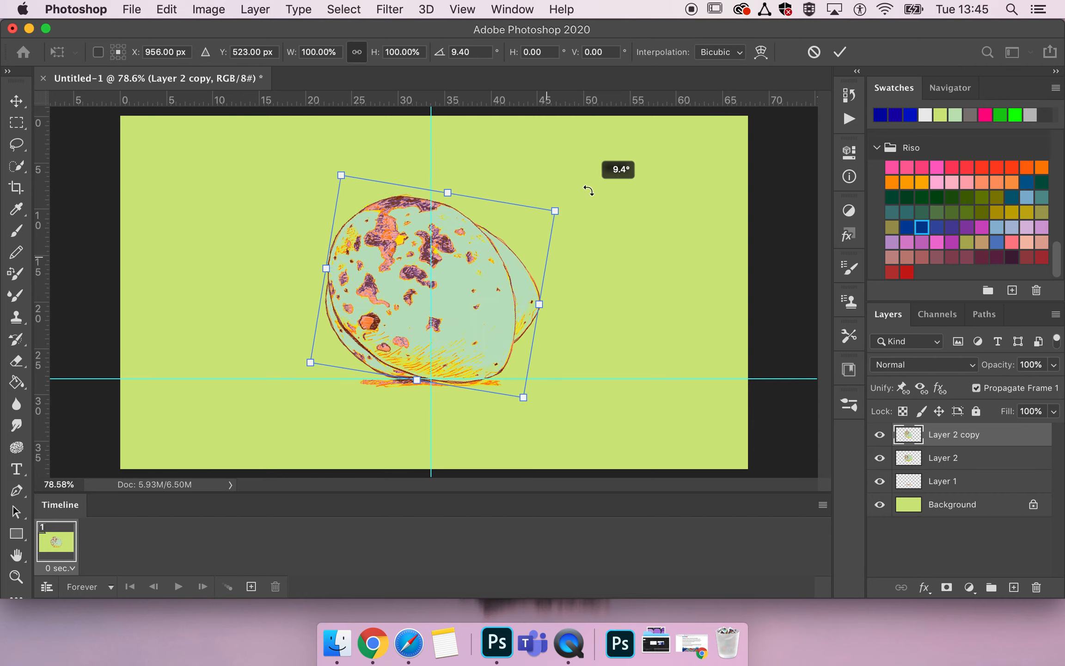
{"action": "key", "text": "super+z"}
{"action": "key", "text": "Escape"}
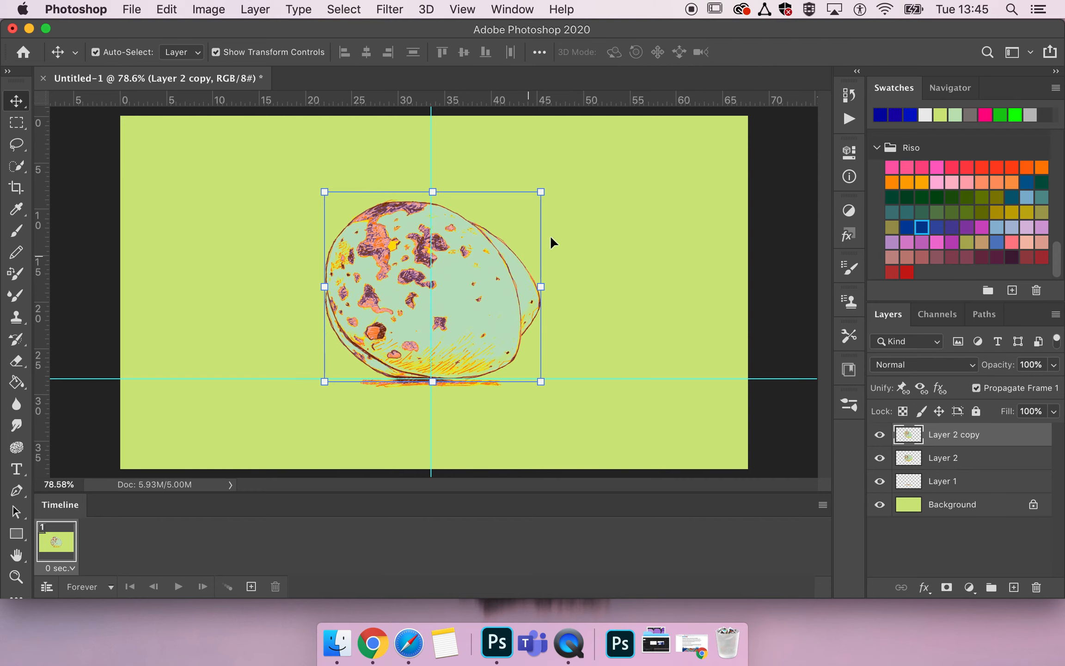
{"action": "left_click", "coordinate": [557, 182]}
{"action": "left_click_drag", "start_coordinate": [555, 182], "coordinate": [554, 145]}
{"action": "key", "text": "super+z"}
Nudge the first egg copy slightly down and to the left along the horizontal guide.
{"action": "left_click_drag", "start_coordinate": [480, 309], "coordinate": [479, 308]}
{"action": "key", "text": "Return"}
{"action": "key", "text": "Down"}
{"action": "key", "text": "Down"}
{"action": "key", "text": "Down"}
{"action": "key", "text": "Down"}
{"action": "key", "text": "Down"}
{"action": "key", "text": "Down"}
{"action": "key", "text": "Down"}
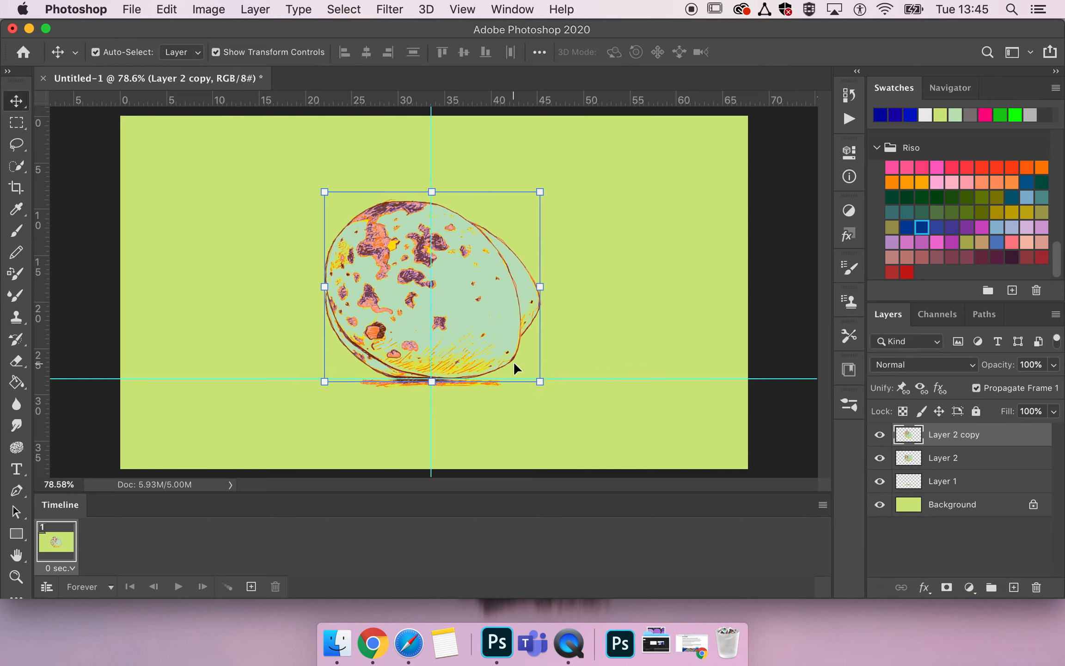
{"action": "key", "text": "Down"}
{"action": "key", "text": "Down"}
{"action": "key", "text": "Left"}
{"action": "key", "text": "Left"}
{"action": "key", "text": "Left"}
{"action": "key", "text": "Left"}
{"action": "key", "text": "Left"}
{"action": "key", "text": "Left"}
{"action": "key", "text": "Left"}
{"action": "key", "text": "Left"}
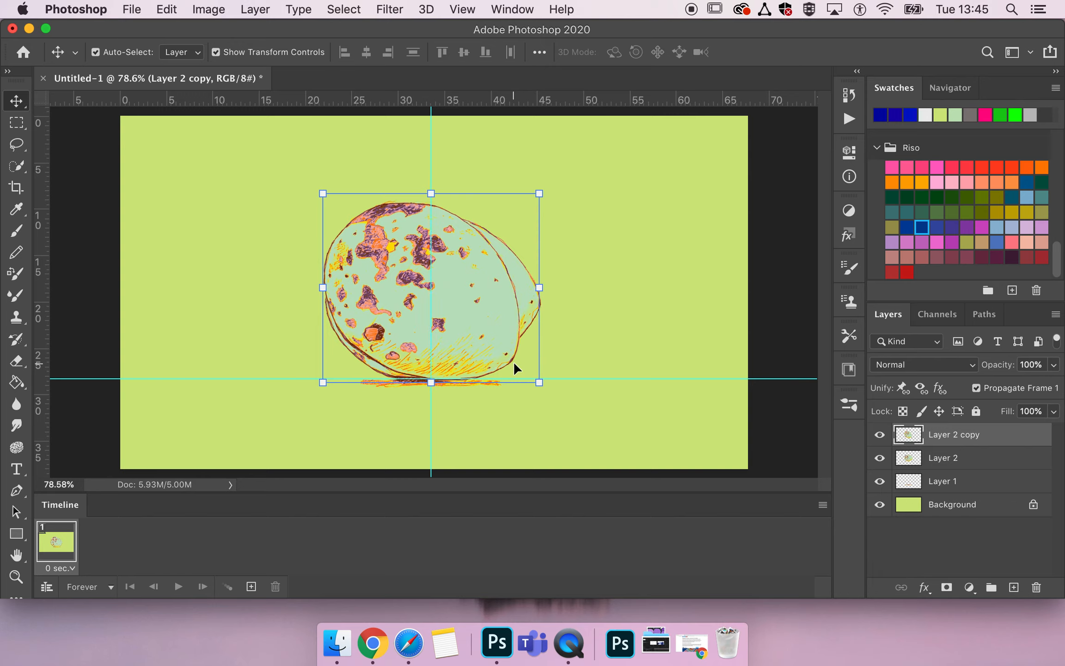
{"action": "key", "text": "Left"}
{"action": "key", "text": "Left"}
{"action": "key", "text": "Left"}
{"action": "key", "text": "Left"}
{"action": "key", "text": "Left"}
{"action": "key", "text": "Left"}
{"action": "key", "text": "Left"}
{"action": "key", "text": "Left"}
{"action": "key", "text": "Left"}
{"action": "key", "text": "Left"}
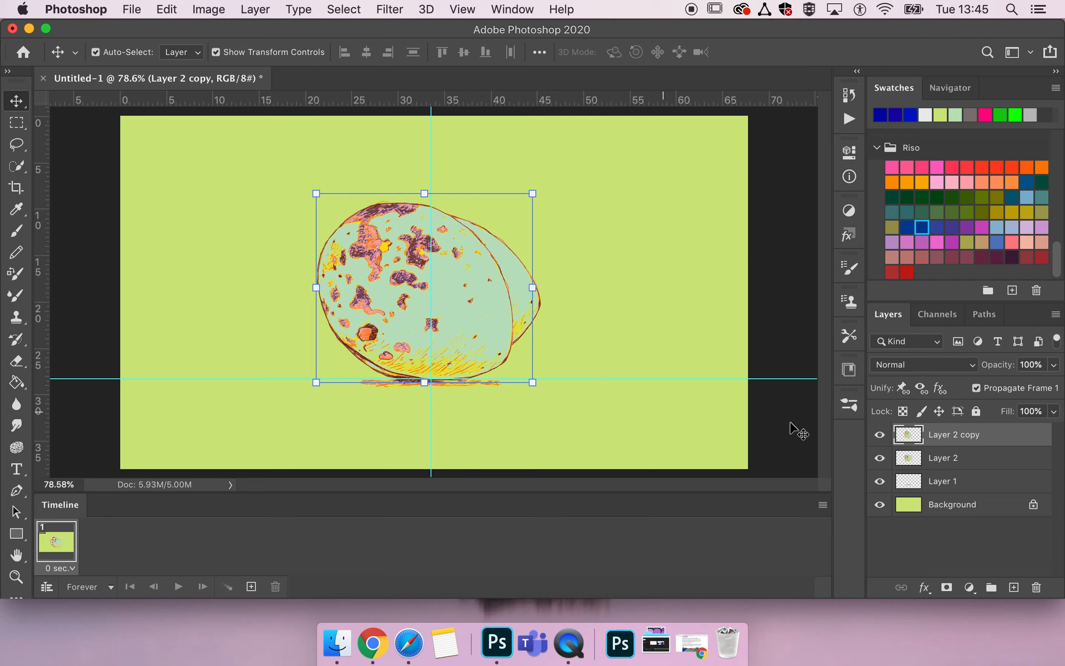
Duplicate the Layer 2 copy layer and rotate the new egg about 29° clockwise.
{"action": "left_click_drag", "start_coordinate": [955, 436], "coordinate": [953, 420], "text": "alt"}
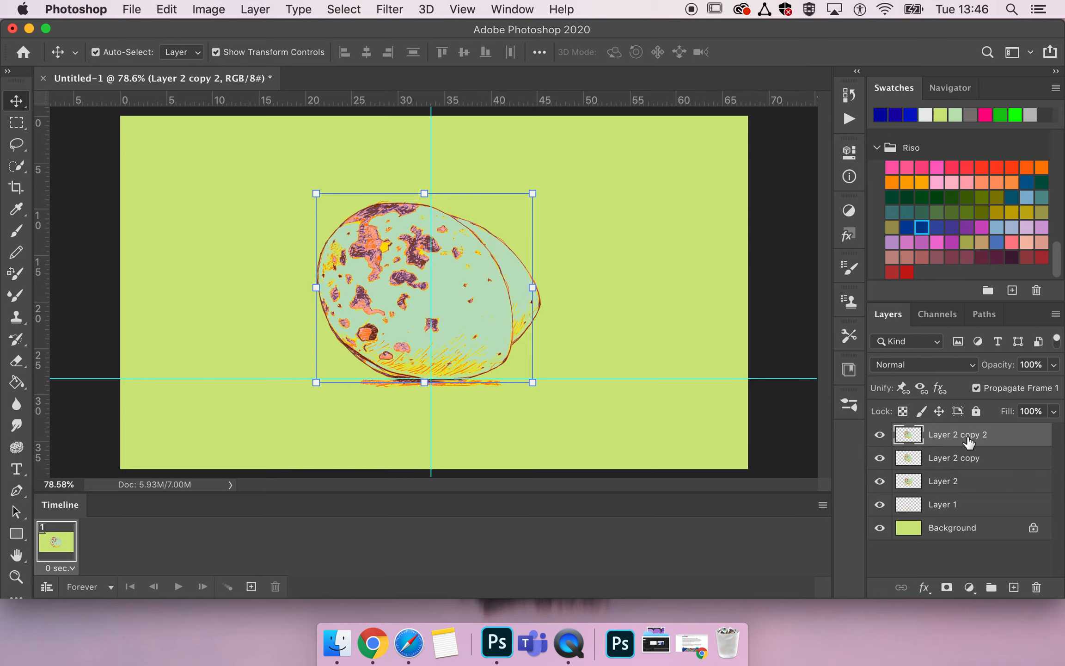
{"action": "left_click", "coordinate": [540, 183]}
{"action": "left_click_drag", "start_coordinate": [537, 179], "coordinate": [548, 254]}
Move the rotated second egg copy up and slightly left to about X 923, Y 493 px, with its base near the horizontal guide.
{"action": "key", "text": "Up"}
{"action": "key", "text": "Up"}
{"action": "key", "text": "Up"}
{"action": "key", "text": "Up"}
{"action": "key", "text": "Up"}
{"action": "key", "text": "Up"}
{"action": "key", "text": "Up"}
{"action": "key", "text": "Up"}
{"action": "key", "text": "Up"}
{"action": "key", "text": "Up"}
{"action": "key", "text": "Up"}
{"action": "key", "text": "Up"}
{"action": "key", "text": "Up"}
{"action": "key", "text": "Up"}
{"action": "key", "text": "Up"}
{"action": "key", "text": "Up"}
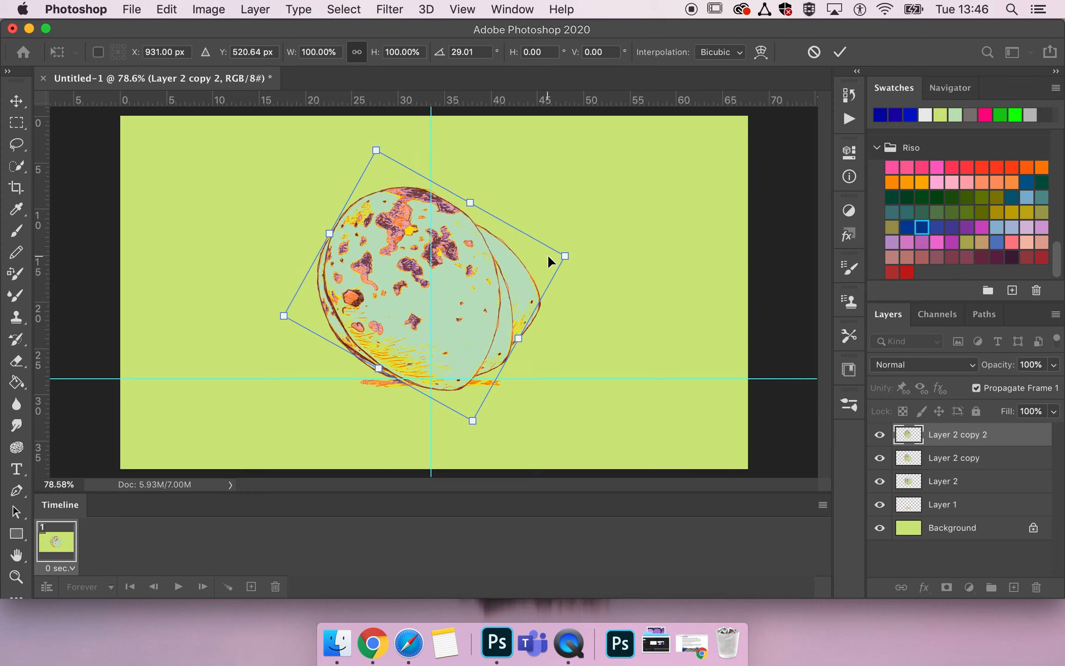
{"action": "key", "text": "Up"}
{"action": "key", "text": "Up"}
{"action": "key", "text": "Up"}
{"action": "key", "text": "Up"}
{"action": "key", "text": "Up"}
{"action": "key", "text": "Up"}
{"action": "key", "text": "Up"}
{"action": "key", "text": "Up"}
{"action": "key", "text": "Up"}
{"action": "key", "text": "Up"}
{"action": "key", "text": "Up"}
{"action": "key", "text": "Up"}
{"action": "key", "text": "Up"}
{"action": "key", "text": "Up"}
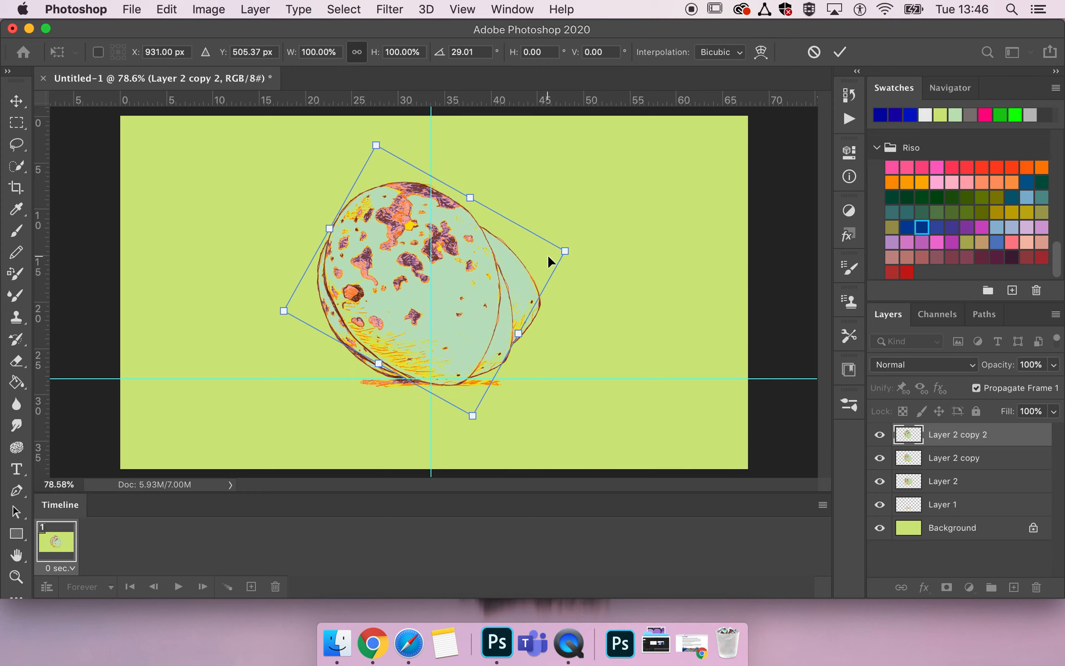
{"action": "key", "text": "Up"}
{"action": "key", "text": "Up"}
{"action": "key", "text": "Up"}
{"action": "key", "text": "Up"}
{"action": "key", "text": "Up"}
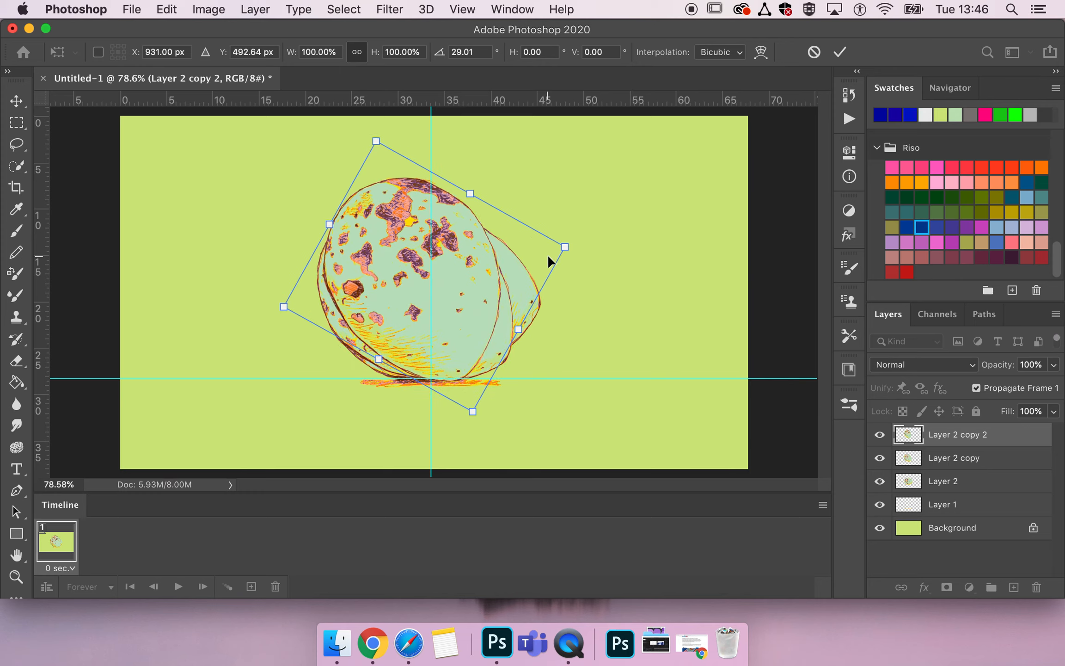
{"action": "key", "text": "Left"}
{"action": "key", "text": "Left"}
{"action": "key", "text": "Left"}
{"action": "key", "text": "Left"}
{"action": "key", "text": "Left"}
{"action": "key", "text": "Left"}
{"action": "key", "text": "Left"}
{"action": "key", "text": "Left"}
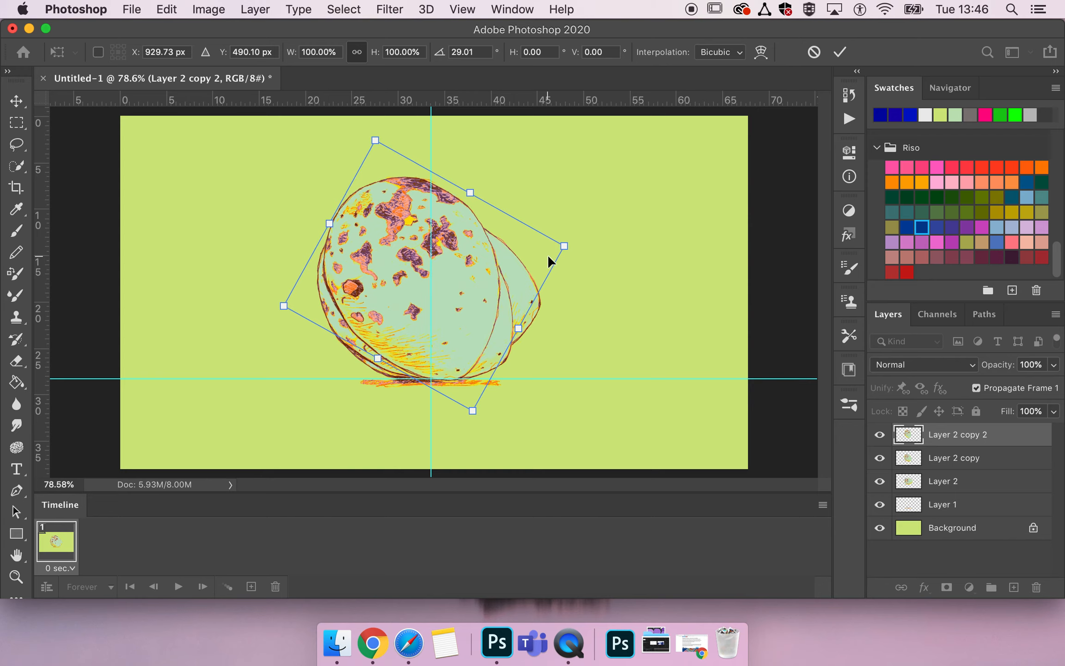
{"action": "key", "text": "Down"}
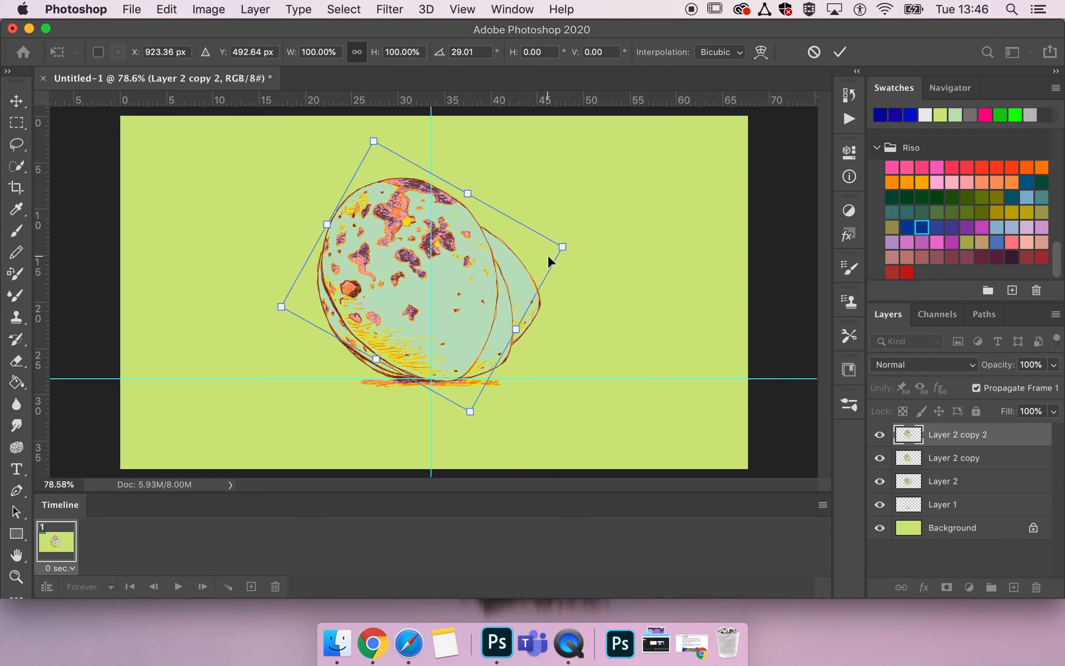
{"action": "double_click", "coordinate": [448, 296]}
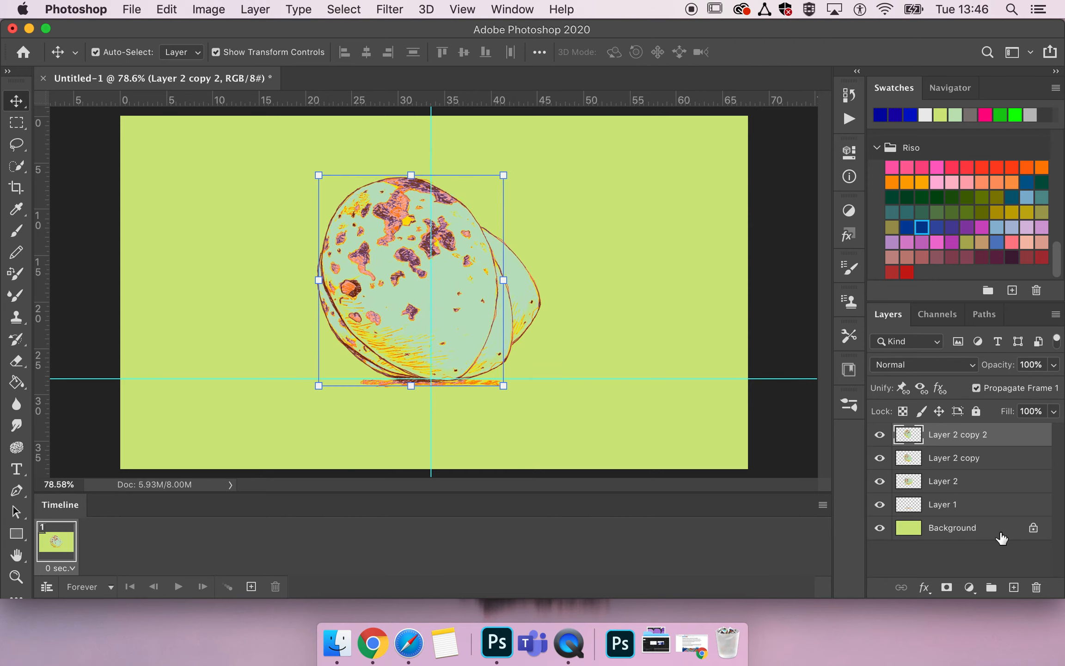
Duplicate the Layer 2 copy 2 layer and rotate the new egg about 16° clockwise.
{"action": "key", "text": "super+j"}
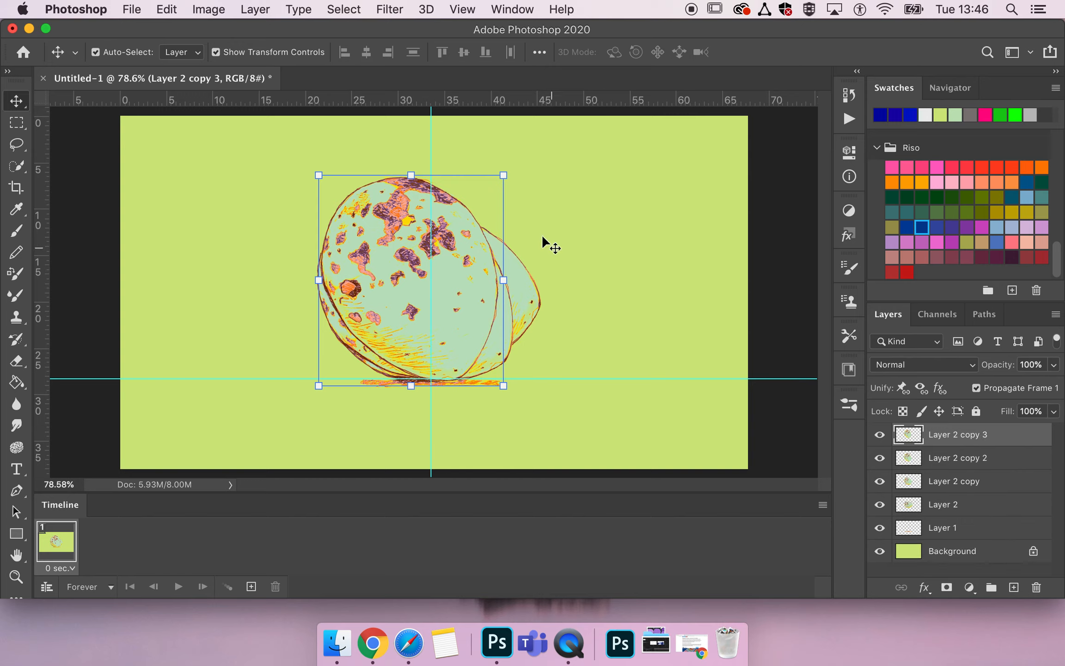
{"action": "key", "text": "super+t"}
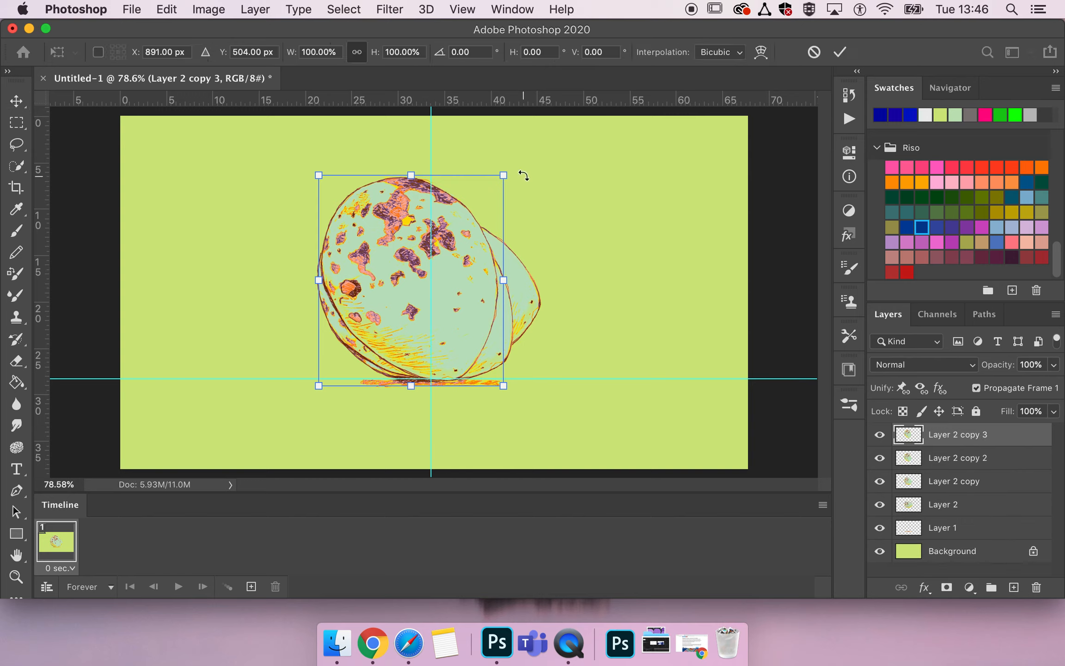
{"action": "left_click_drag", "start_coordinate": [517, 161], "coordinate": [548, 193]}
Move the third egg copy up and slightly right to about X 900, Y 479 px, with its base near the horizontal guide.
{"action": "key", "text": "Up"}
{"action": "key", "text": "Up"}
{"action": "key", "text": "Up"}
{"action": "key", "text": "Up"}
{"action": "key", "text": "Up"}
{"action": "key", "text": "Up"}
{"action": "key", "text": "Up"}
{"action": "key", "text": "Up"}
{"action": "key", "text": "Up"}
{"action": "key", "text": "Up"}
{"action": "key", "text": "Up"}
{"action": "key", "text": "Up"}
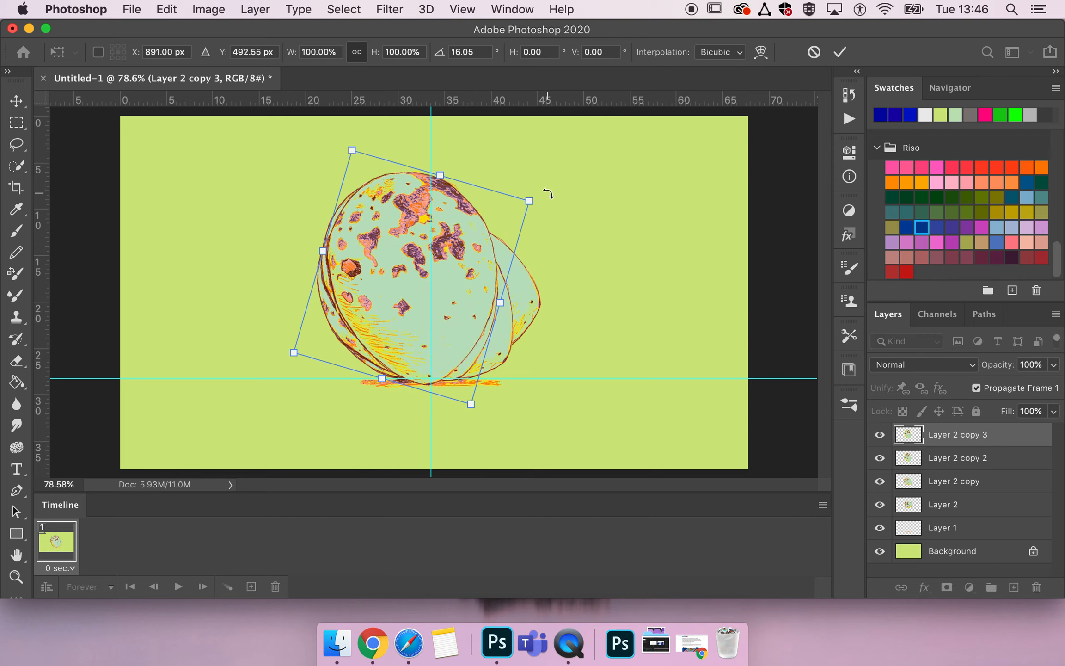
{"action": "key", "text": "Up"}
{"action": "key", "text": "Up"}
{"action": "key", "text": "Up"}
{"action": "key", "text": "Up"}
{"action": "key", "text": "Up"}
{"action": "key", "text": "Up"}
{"action": "key", "text": "Up"}
{"action": "key", "text": "Up"}
{"action": "key", "text": "Right"}
{"action": "key", "text": "Right"}
{"action": "key", "text": "Right"}
{"action": "key", "text": "Right"}
{"action": "key", "text": "Right"}
{"action": "key", "text": "Right"}
{"action": "key", "text": "Right"}
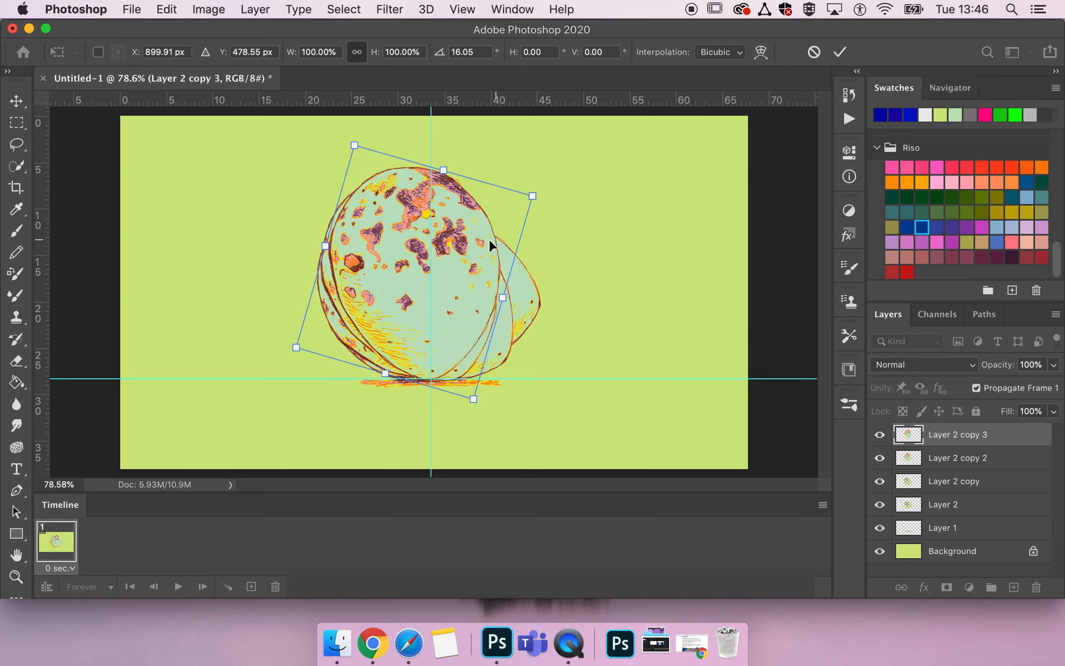
{"action": "key", "text": "Return"}
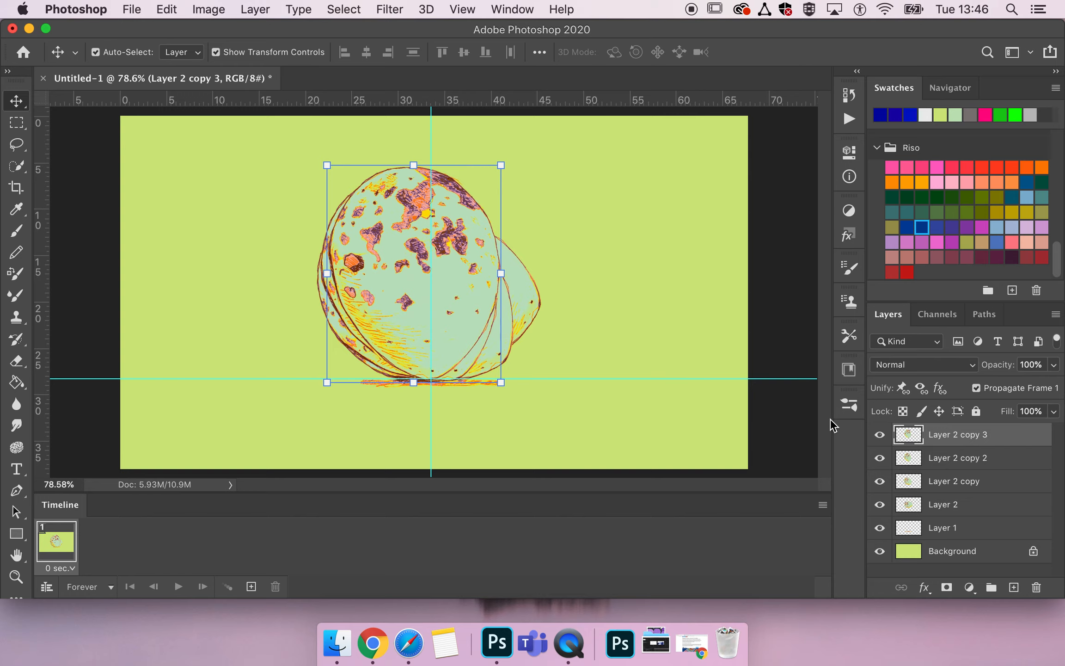
Duplicate the Layer 2 copy 3 layer and rotate the new egg about 7° clockwise.
{"action": "key", "text": "super+j"}
{"action": "key", "text": "super+t"}
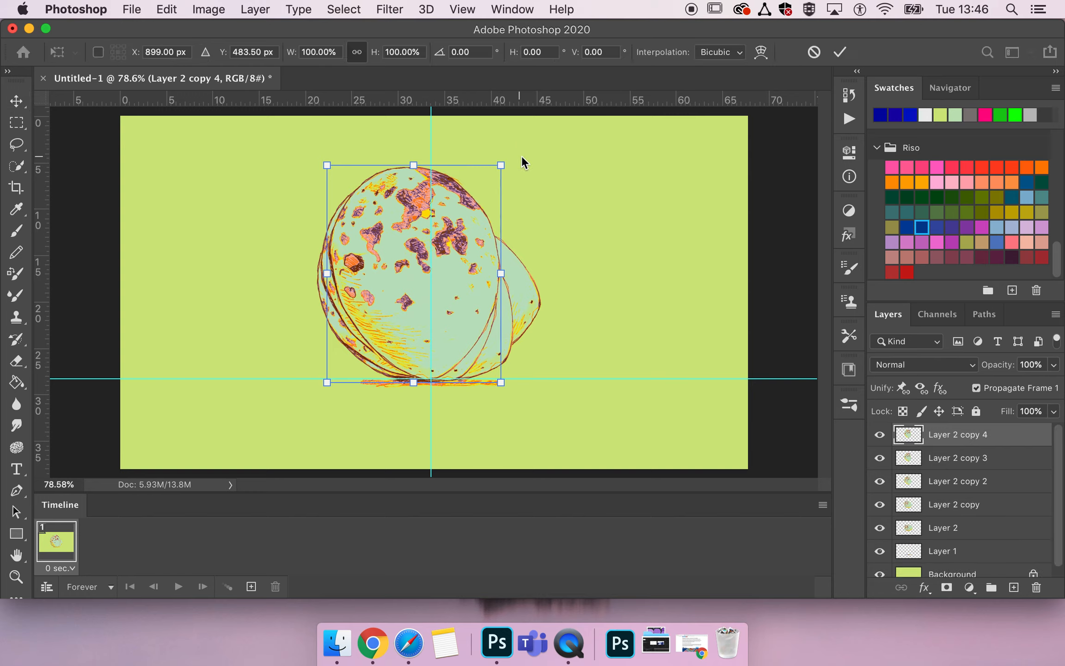
{"action": "left_click_drag", "start_coordinate": [517, 160], "coordinate": [535, 169]}
Move the fourth egg copy right to about X 924, Y 482 px and apply the transform.
{"action": "key", "text": "Right"}
{"action": "key", "text": "Right"}
{"action": "key", "text": "Right"}
{"action": "key", "text": "Right"}
{"action": "key", "text": "Right"}
{"action": "key", "text": "Right"}
{"action": "key", "text": "Right"}
{"action": "key", "text": "Right"}
{"action": "key", "text": "Right"}
{"action": "key", "text": "Right"}
{"action": "key", "text": "Right"}
{"action": "key", "text": "Right"}
{"action": "key", "text": "Right"}
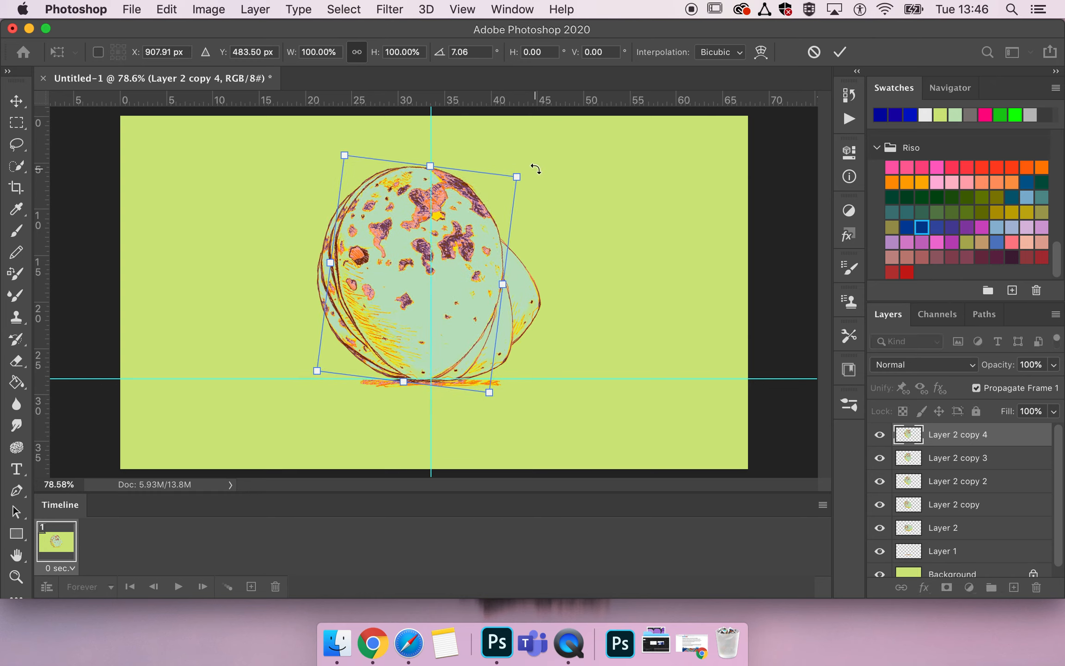
{"action": "key", "text": "Right"}
{"action": "key", "text": "Right"}
{"action": "key", "text": "Right"}
{"action": "key", "text": "Right"}
{"action": "key", "text": "Right"}
{"action": "key", "text": "Right"}
{"action": "key", "text": "Right"}
{"action": "key", "text": "Right"}
{"action": "key", "text": "Right"}
{"action": "key", "text": "Right"}
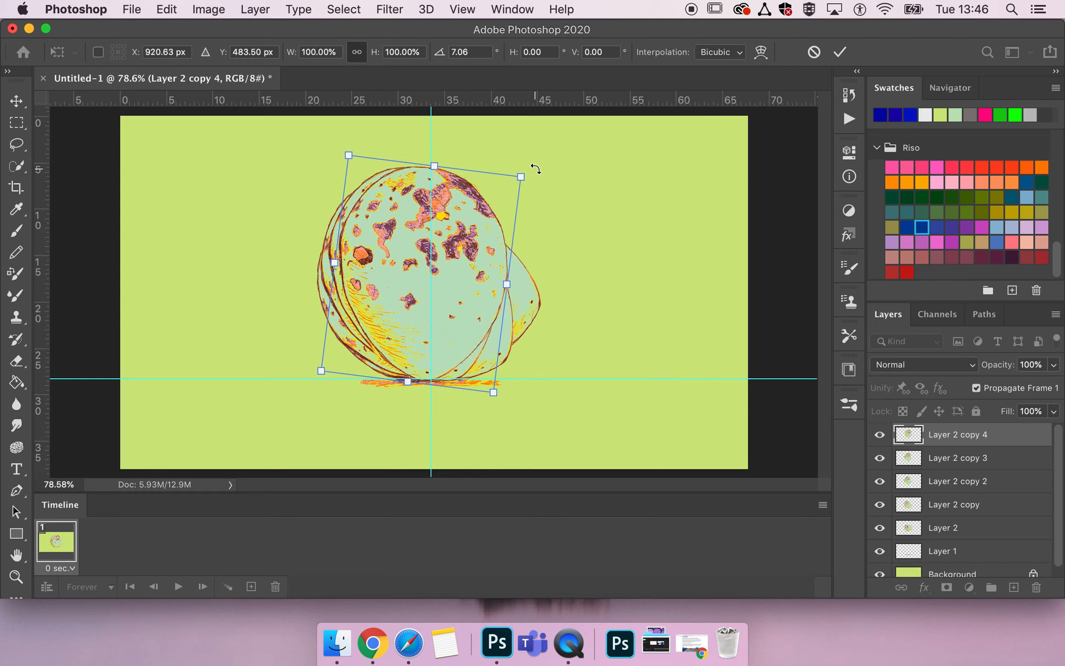
{"action": "key", "text": "Right"}
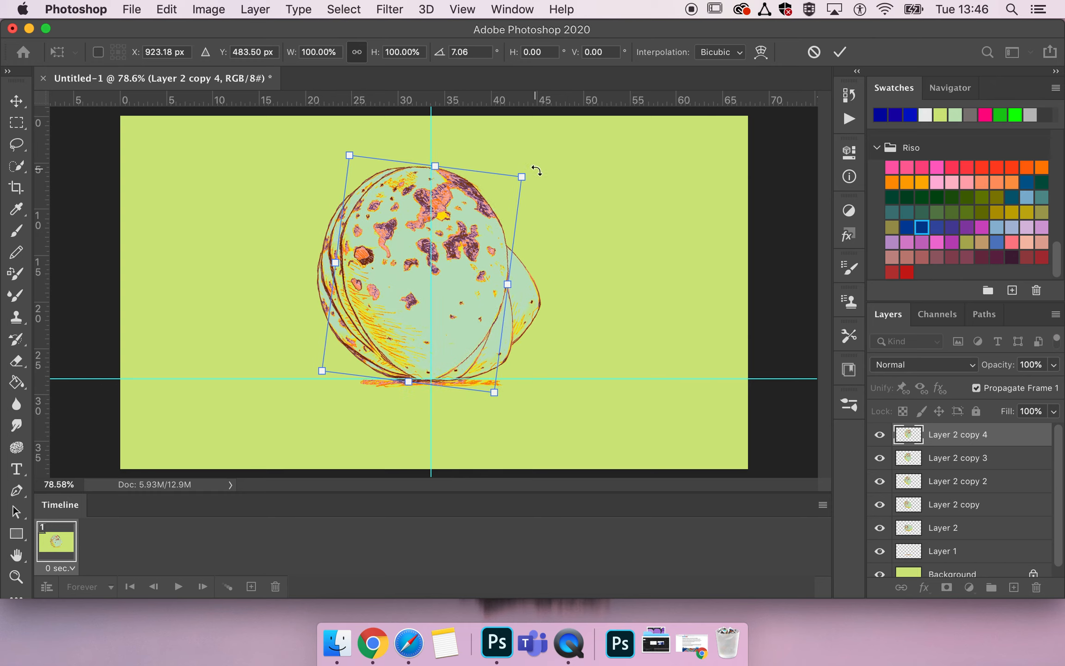
{"action": "key", "text": "Right"}
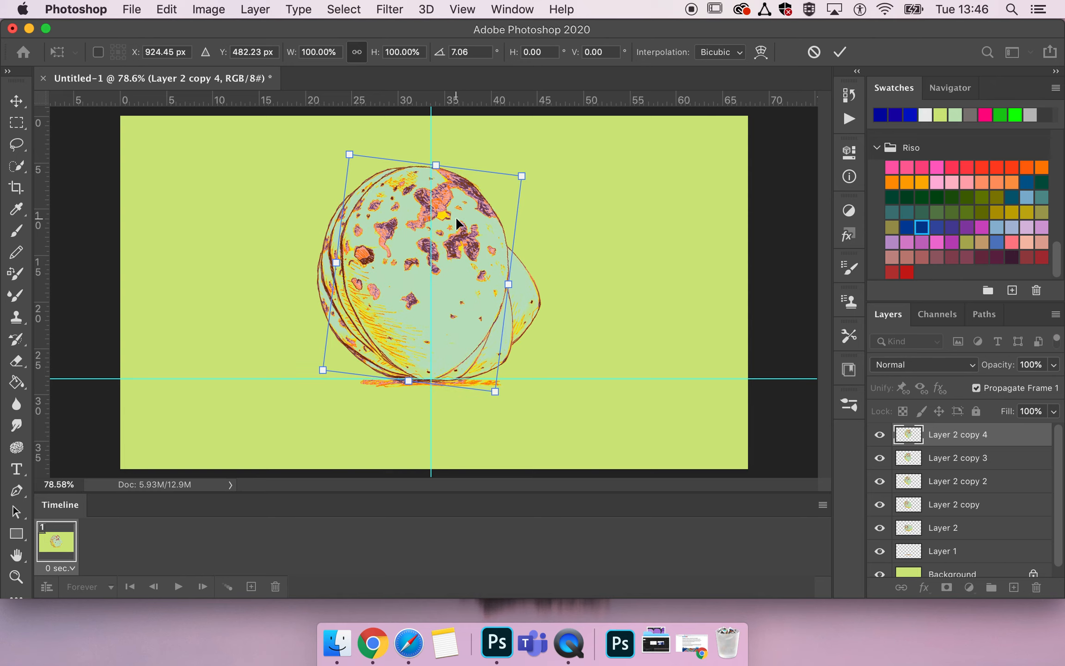
{"action": "key", "text": "Return"}
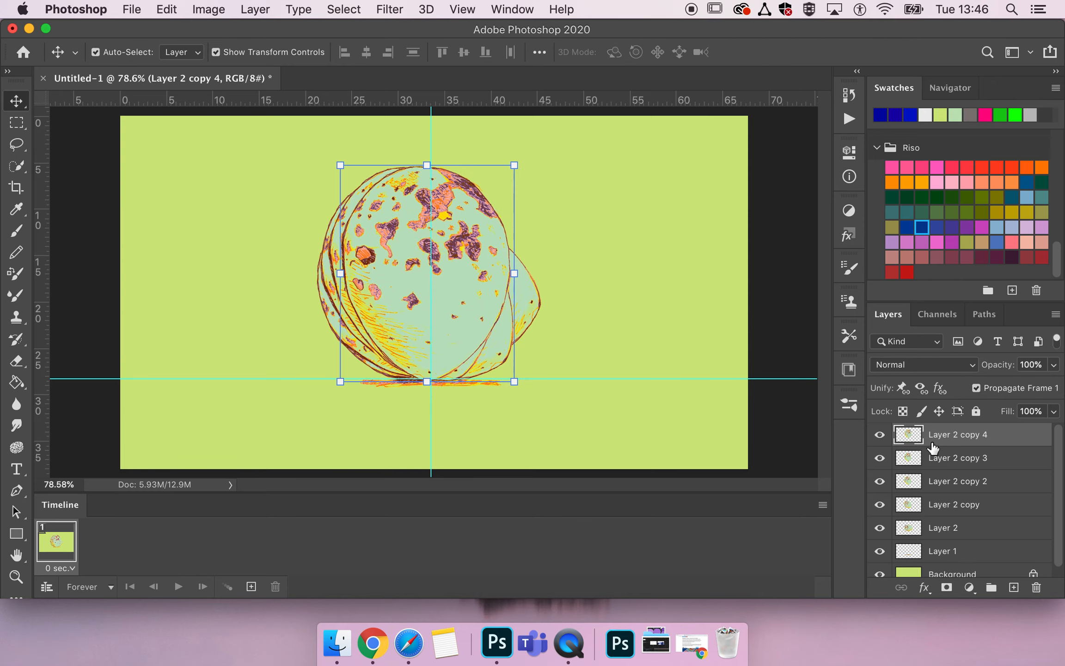
Duplicate the Layer 2 copy 4 layer and rotate the new egg about 17° clockwise.
{"action": "left_click_drag", "start_coordinate": [947, 437], "coordinate": [950, 421], "text": "alt"}
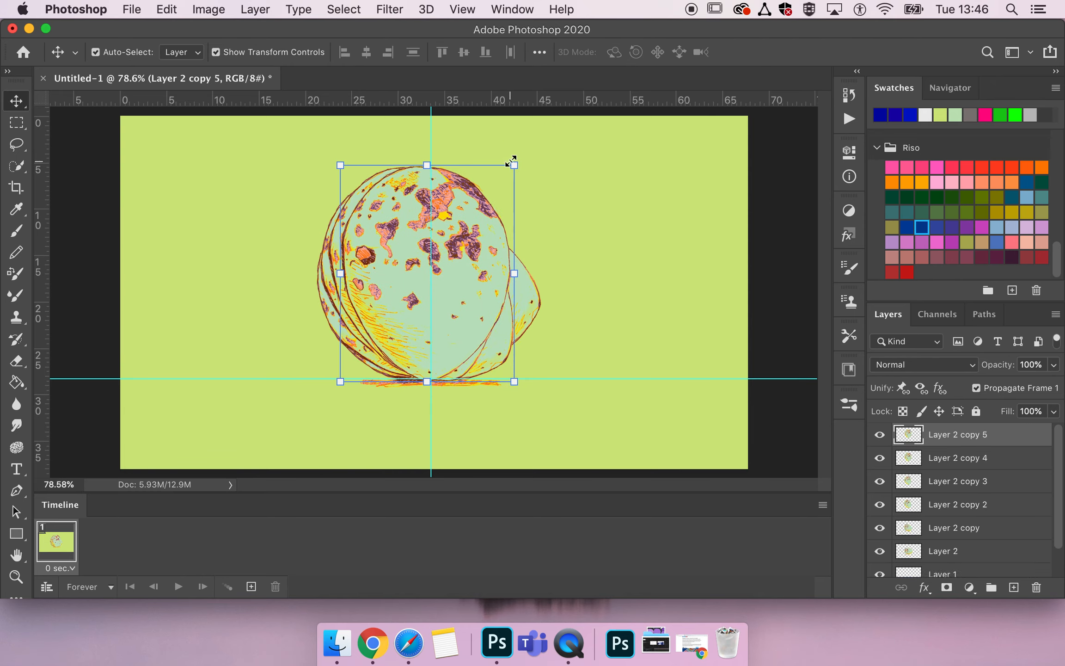
{"action": "left_click", "coordinate": [524, 154]}
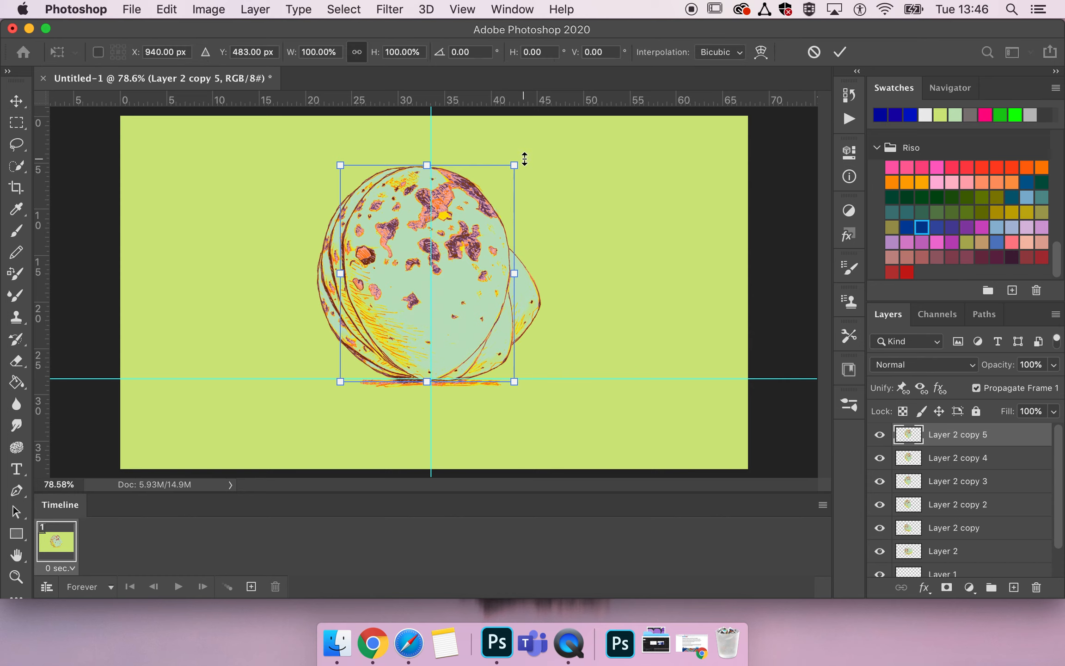
{"action": "left_click_drag", "start_coordinate": [528, 159], "coordinate": [567, 187]}
Move the fifth egg copy right to about X 1019, Y 493 px, resting near the horizontal guide, and apply the transform.
{"action": "left_click_drag", "start_coordinate": [448, 237], "coordinate": [476, 248]}
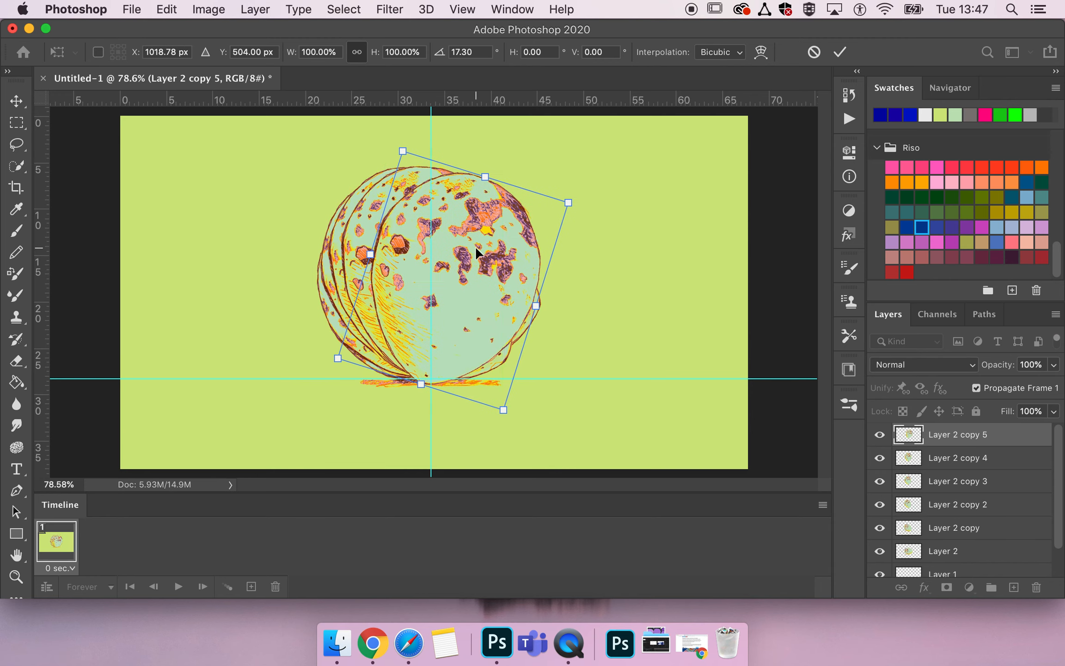
{"action": "key", "text": "Up"}
{"action": "key", "text": "Up"}
{"action": "key", "text": "Up"}
{"action": "key", "text": "Up"}
{"action": "key", "text": "Up"}
{"action": "key", "text": "Up"}
{"action": "key", "text": "Up"}
{"action": "key", "text": "Up"}
{"action": "key", "text": "Up"}
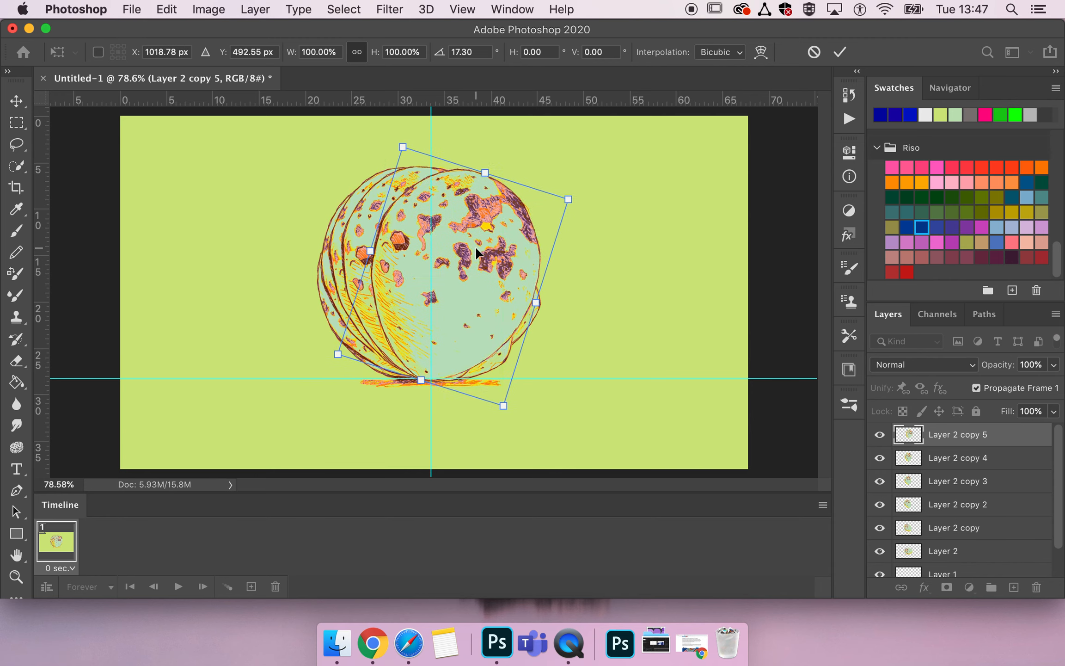
{"action": "key", "text": "Down"}
{"action": "key", "text": "Down"}
{"action": "key", "text": "Return"}
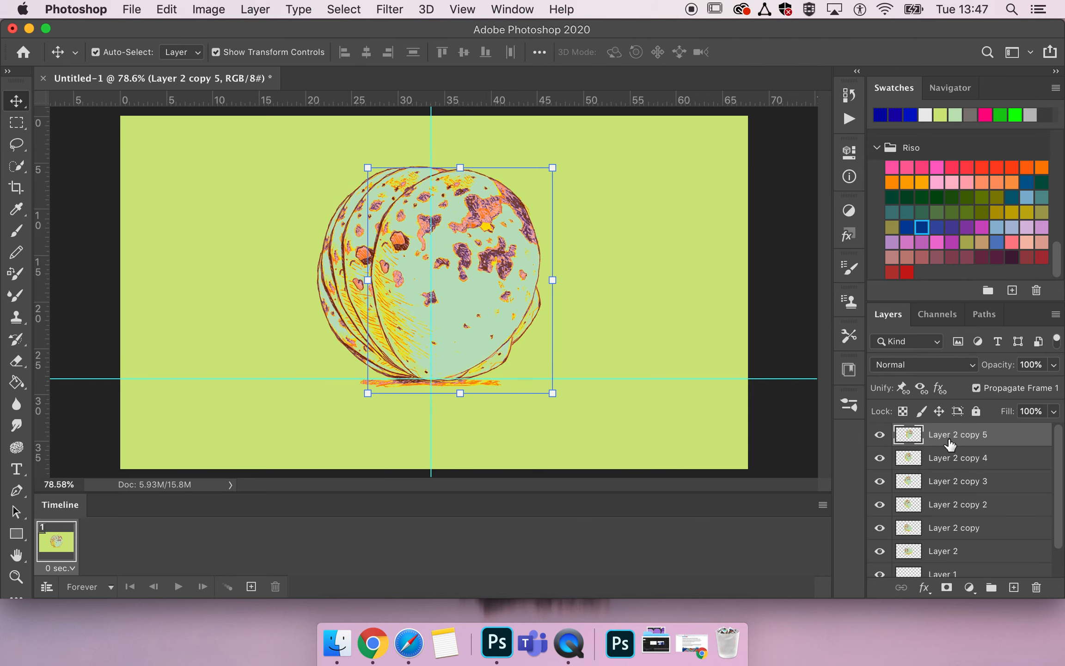
Rotate the fifth egg copy slightly counterclockwise, nudge it up, and apply the transform.
{"action": "left_click_drag", "start_coordinate": [569, 165], "coordinate": [550, 161]}
{"action": "key", "text": "Up"}
{"action": "key", "text": "Up"}
{"action": "key", "text": "Return"}
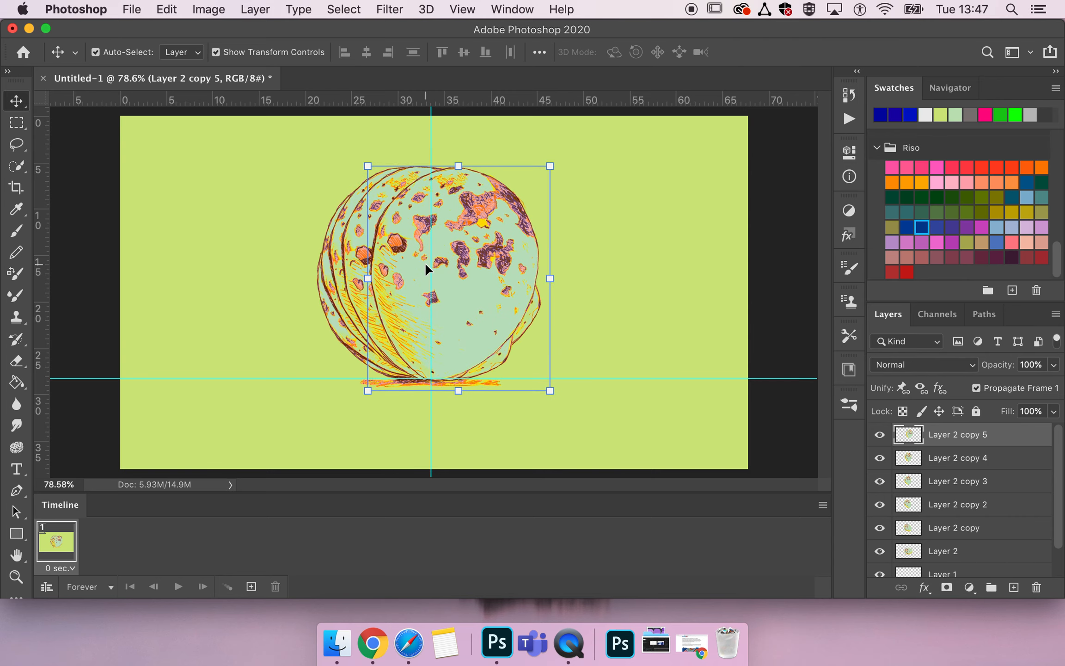
Duplicate the Layer 2 copy 5 layer and rotate the new egg about 12° clockwise.
{"action": "left_click_drag", "start_coordinate": [960, 438], "coordinate": [955, 435]}
{"action": "key", "text": "super+t"}
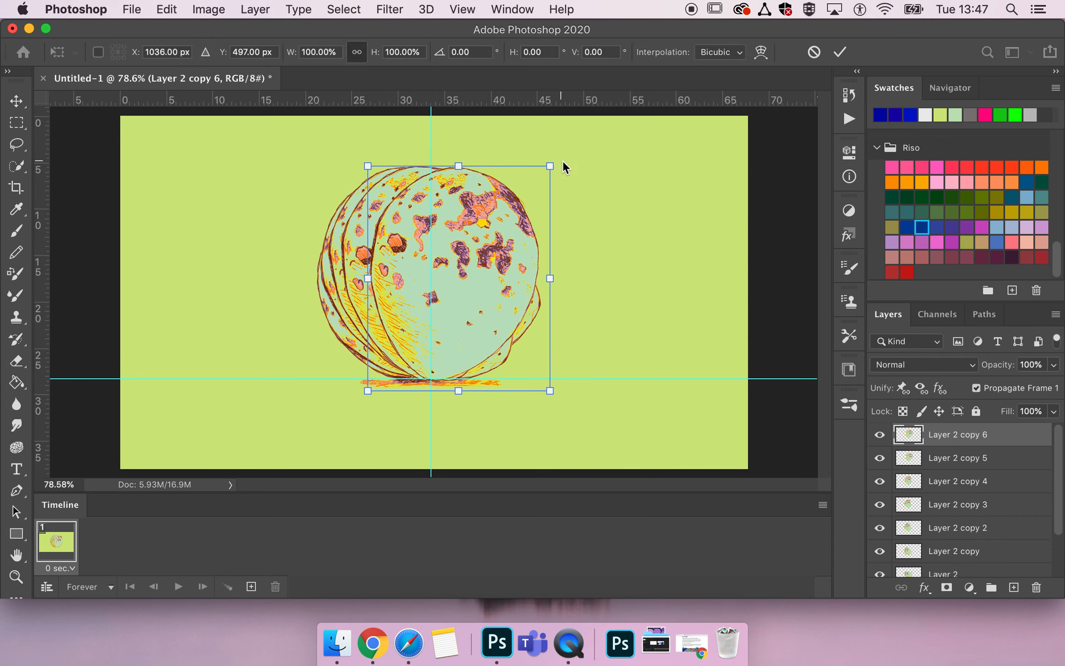
{"action": "left_click_drag", "start_coordinate": [560, 159], "coordinate": [584, 181]}
Move the sixth egg copy to about X 1053, Y 511 px, rotate it very slightly further clockwise, and apply the transform.
{"action": "left_click_drag", "start_coordinate": [488, 227], "coordinate": [492, 230]}
{"action": "key", "text": "Down"}
{"action": "key", "text": "Down"}
{"action": "key", "text": "Down"}
{"action": "key", "text": "Down"}
{"action": "key", "text": "Down"}
{"action": "key", "text": "Down"}
{"action": "key", "text": "Down"}
{"action": "key", "text": "Down"}
{"action": "key", "text": "Down"}
{"action": "key", "text": "Down"}
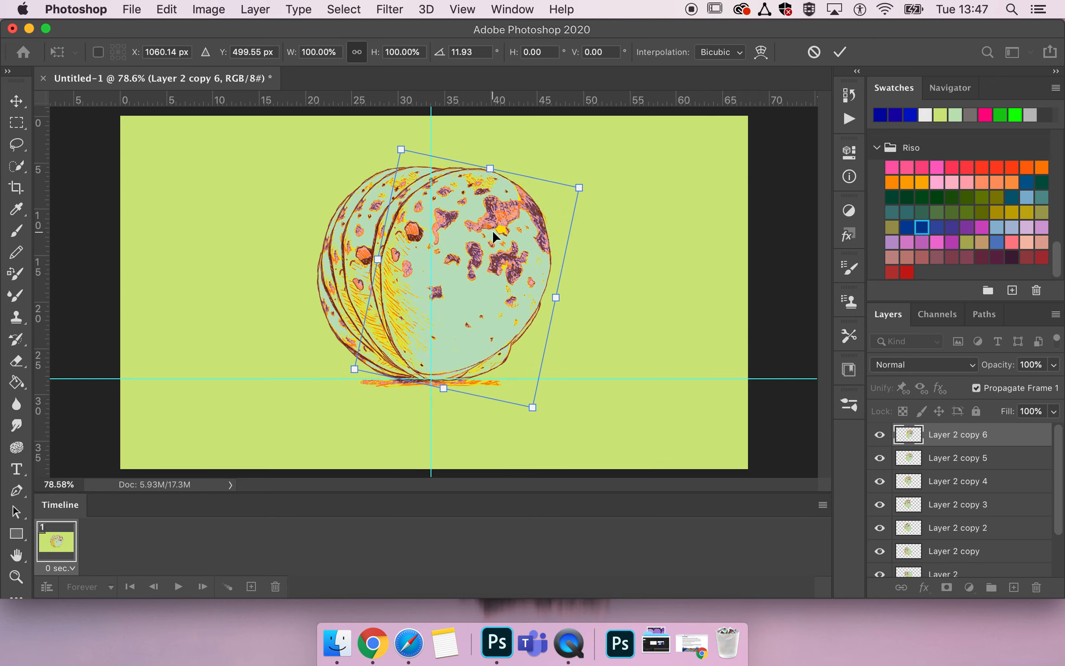
{"action": "key", "text": "Down"}
{"action": "key", "text": "Left"}
{"action": "key", "text": "Left"}
{"action": "key", "text": "Left"}
{"action": "key", "text": "Left"}
{"action": "key", "text": "Left"}
{"action": "key", "text": "Left"}
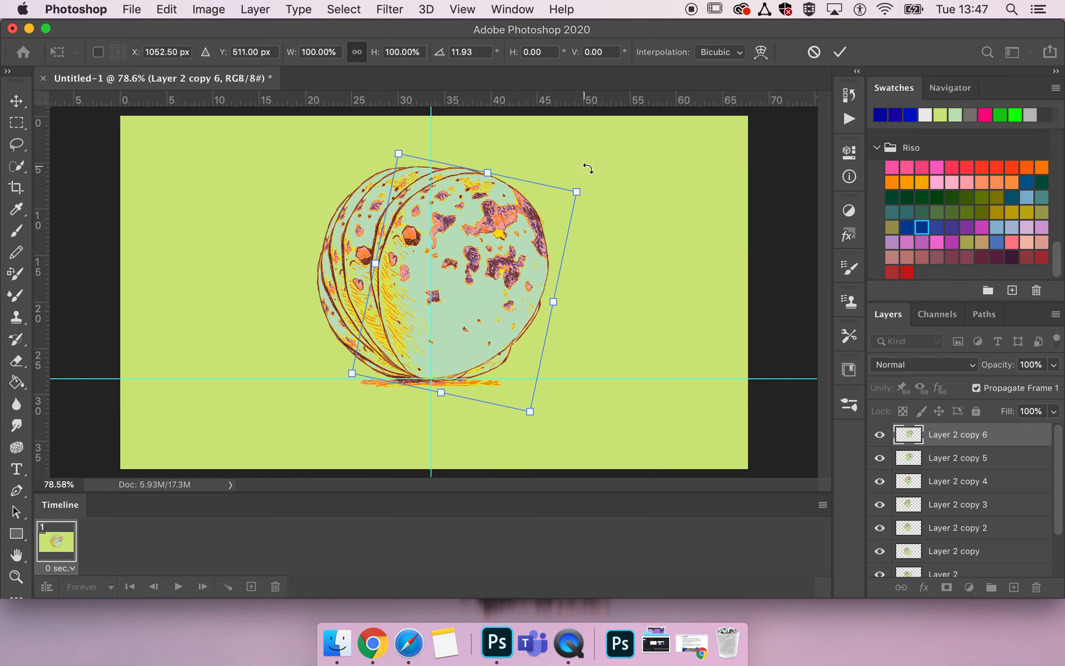
{"action": "left_click_drag", "start_coordinate": [596, 184], "coordinate": [599, 187]}
{"action": "key", "text": "Return"}
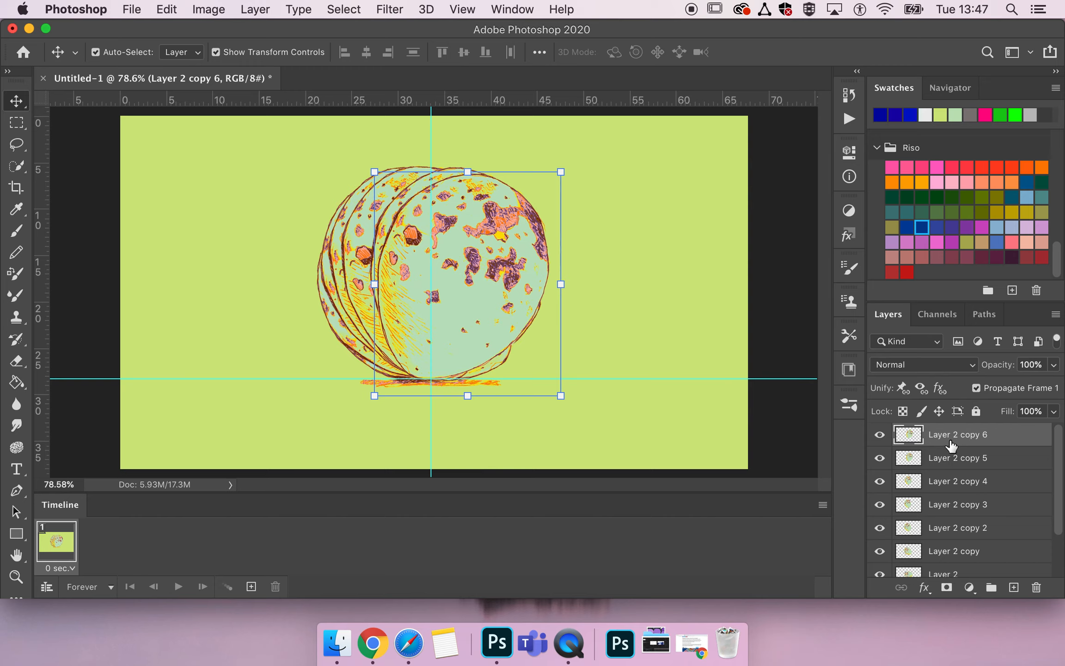
Duplicate the Layer 2 copy 6 layer and rotate the new egg about 10° clockwise.
{"action": "left_click_drag", "start_coordinate": [950, 435], "coordinate": [950, 427]}
{"action": "key", "text": "super+t"}
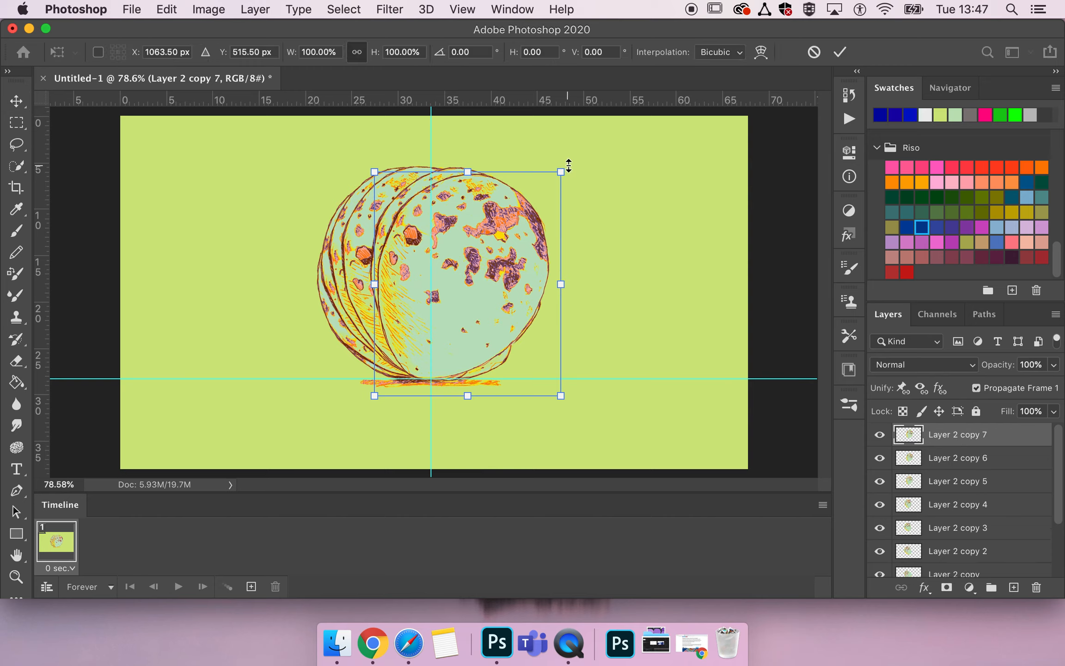
{"action": "left_click_drag", "start_coordinate": [572, 164], "coordinate": [592, 187]}
Move the seventh egg copy down and left to about X 1055, Y 537 px.
{"action": "key", "text": "Down"}
{"action": "key", "text": "Down"}
{"action": "key", "text": "Down"}
{"action": "key", "text": "Down"}
{"action": "key", "text": "Down"}
{"action": "key", "text": "Down"}
{"action": "key", "text": "Down"}
{"action": "key", "text": "Down"}
{"action": "key", "text": "Down"}
{"action": "key", "text": "Down"}
{"action": "key", "text": "Down"}
{"action": "key", "text": "Down"}
{"action": "key", "text": "Down"}
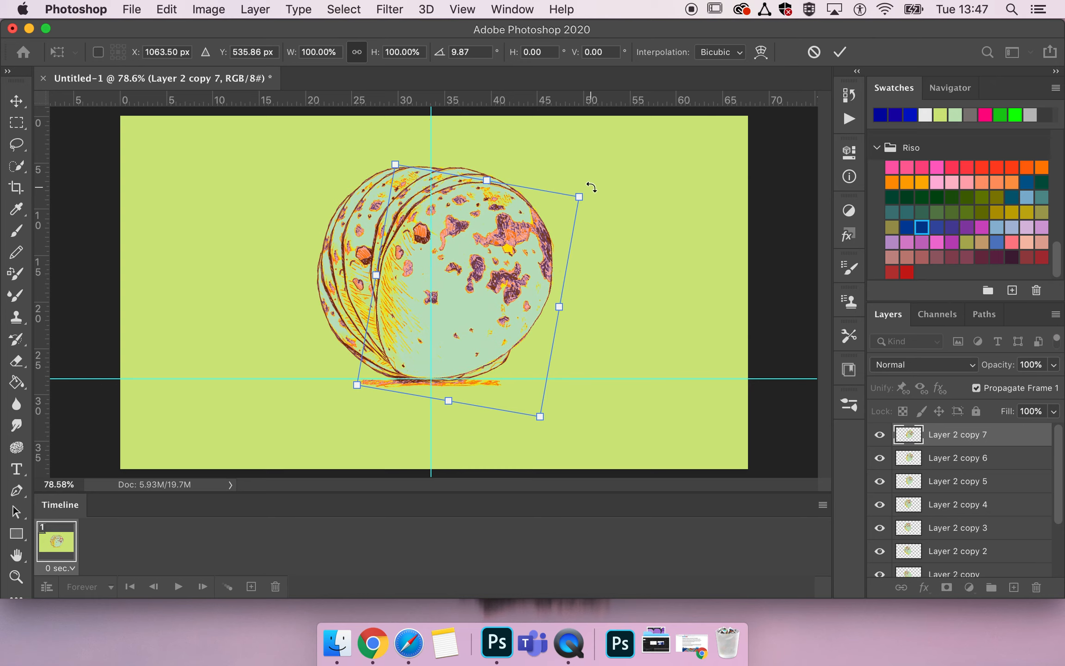
{"action": "key", "text": "Down"}
{"action": "key", "text": "Left"}
{"action": "key", "text": "Left"}
{"action": "key", "text": "Left"}
{"action": "key", "text": "Left"}
{"action": "key", "text": "Left"}
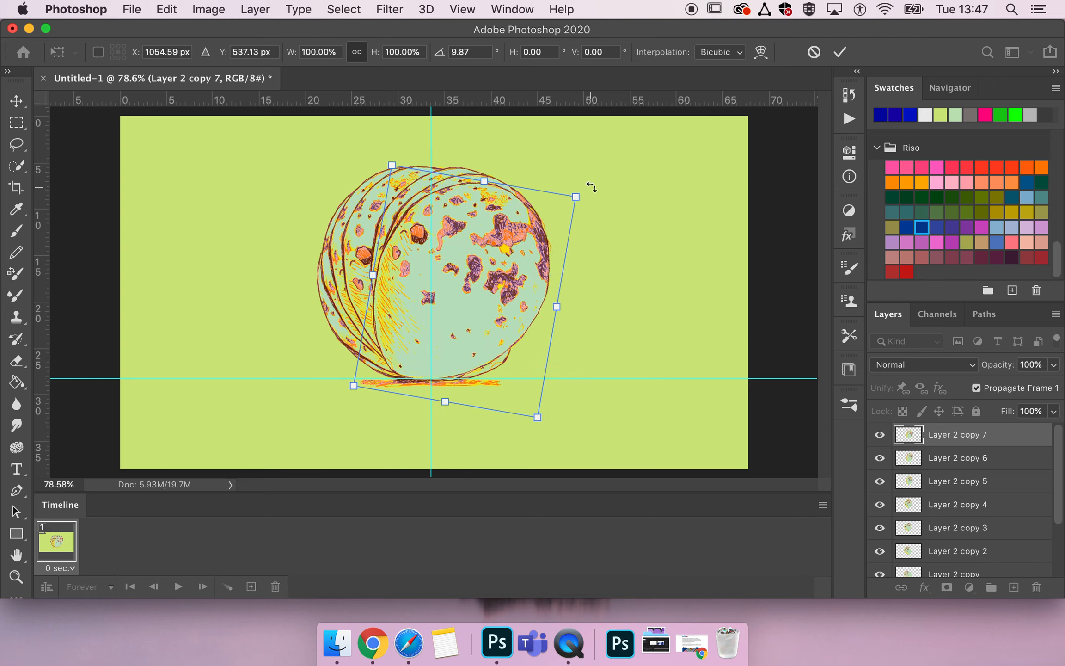
Rotate the seventh egg copy clockwise to slightly over 17°, lower it onto the horizontal guide, and apply the transform.
{"action": "left_click_drag", "start_coordinate": [592, 187], "coordinate": [604, 203]}
{"action": "key", "text": "Down"}
{"action": "key", "text": "Down"}
{"action": "key", "text": "Down"}
{"action": "key", "text": "Down"}
{"action": "key", "text": "Down"}
{"action": "key", "text": "Down"}
{"action": "key", "text": "Down"}
{"action": "key", "text": "Down"}
{"action": "key", "text": "Down"}
{"action": "key", "text": "Down"}
{"action": "key", "text": "Down"}
{"action": "key", "text": "Down"}
{"action": "key", "text": "Down"}
{"action": "key", "text": "Down"}
{"action": "key", "text": "Down"}
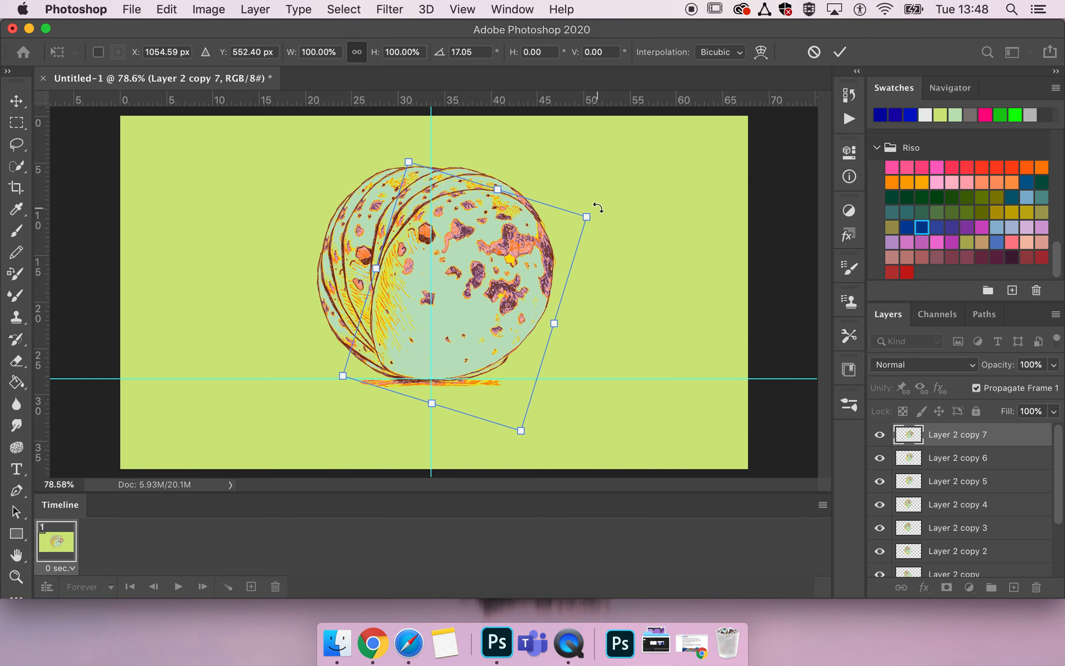
{"action": "key", "text": "super+z"}
{"action": "left_click_drag", "start_coordinate": [596, 211], "coordinate": [601, 216]}
{"action": "key", "text": "Return"}
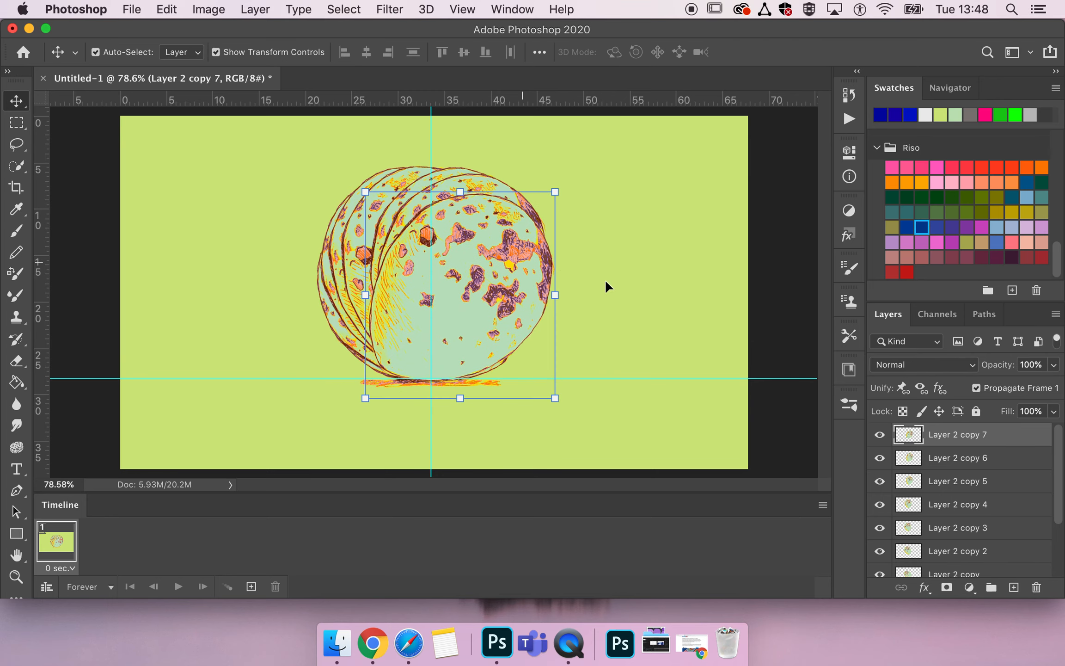
Duplicate the Layer 2 copy 7 layer and rotate the new egg about 18° clockwise.
{"action": "key", "text": "super+j"}
{"action": "key", "text": "super+t"}
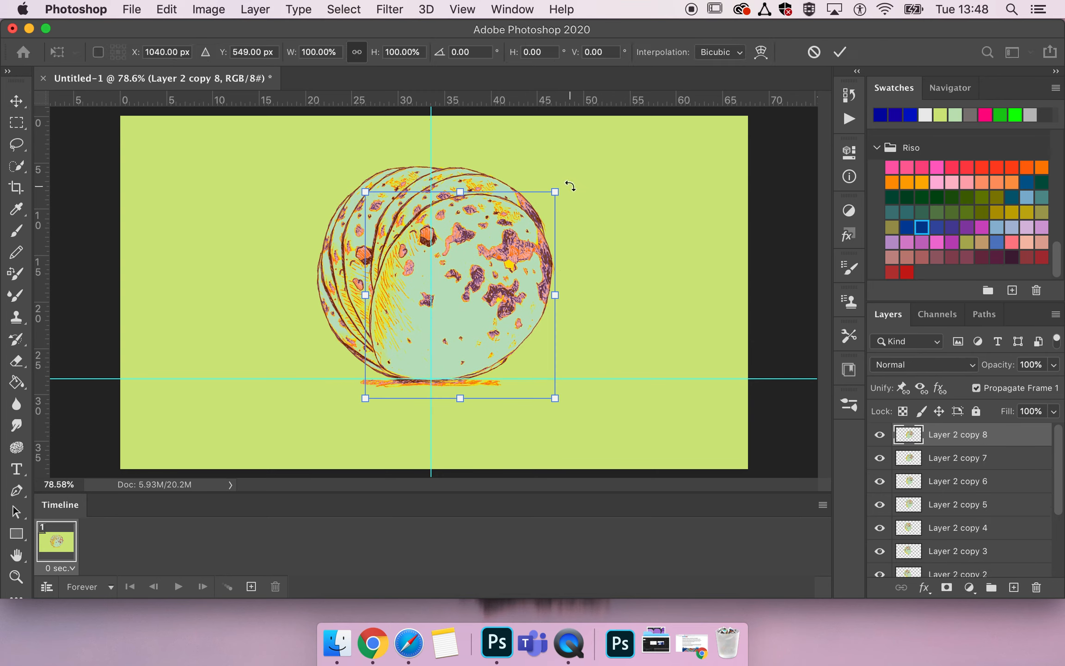
{"action": "left_click_drag", "start_coordinate": [570, 186], "coordinate": [595, 227]}
Move the eighth egg copy to about X 992, Y 566 px, increase its rotation to about 22°, and apply the transform.
{"action": "left_click_drag", "start_coordinate": [508, 270], "coordinate": [495, 273]}
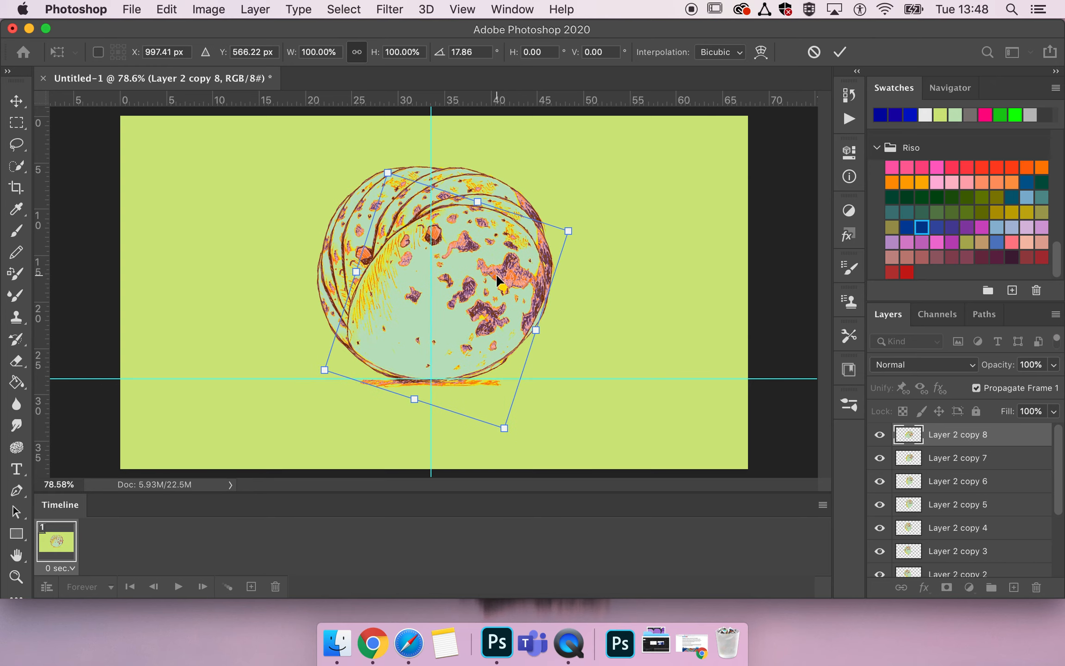
{"action": "left_click_drag", "start_coordinate": [584, 222], "coordinate": [589, 234]}
{"action": "key", "text": "Left"}
{"action": "key", "text": "Left"}
{"action": "key", "text": "Left"}
{"action": "key", "text": "Left"}
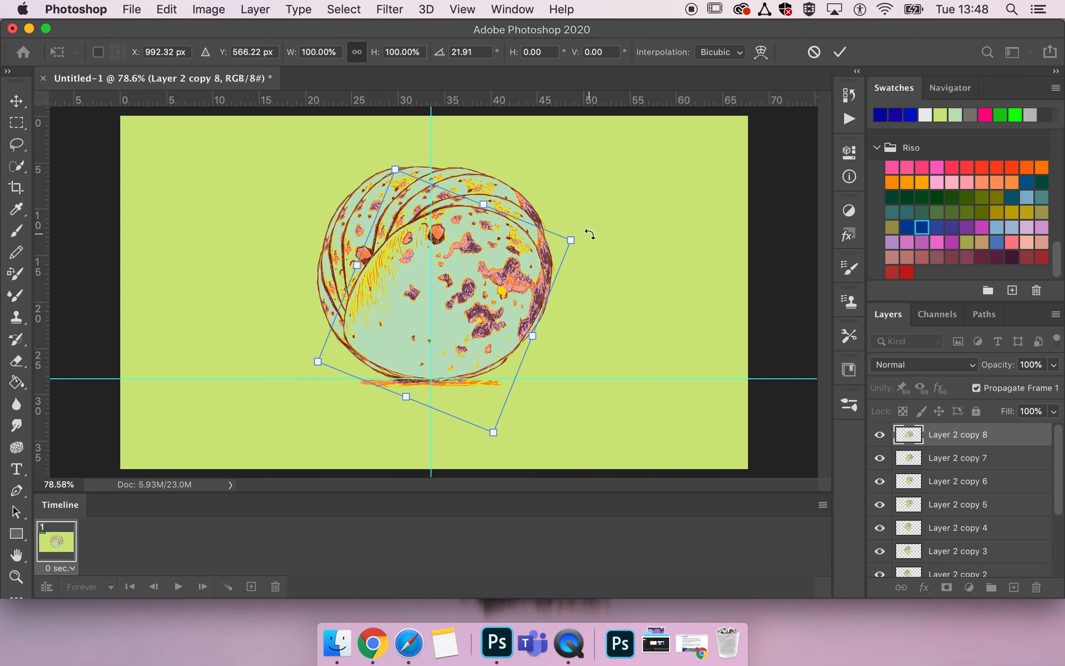
{"action": "key", "text": "Escape"}
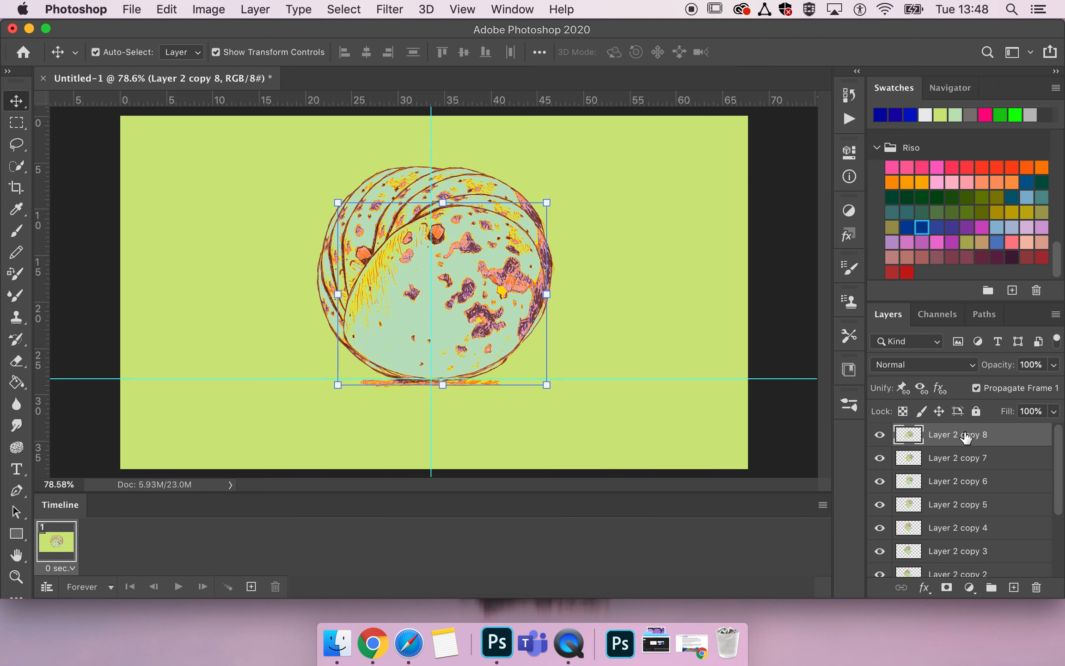
Duplicate the Layer 2 copy 8 layer, rotate the new egg slightly clockwise, and apply the transform.
{"action": "key", "text": "super+j"}
{"action": "key", "text": "super+t"}
{"action": "mouse_move", "coordinate": [569, 196]}
{"action": "left_mouse_down"}
{"action": "mouse_move", "coordinate": [591, 237]}
{"action": "mouse_move", "coordinate": [574, 212]}
{"action": "left_mouse_up"}
{"action": "key", "text": "Return"}
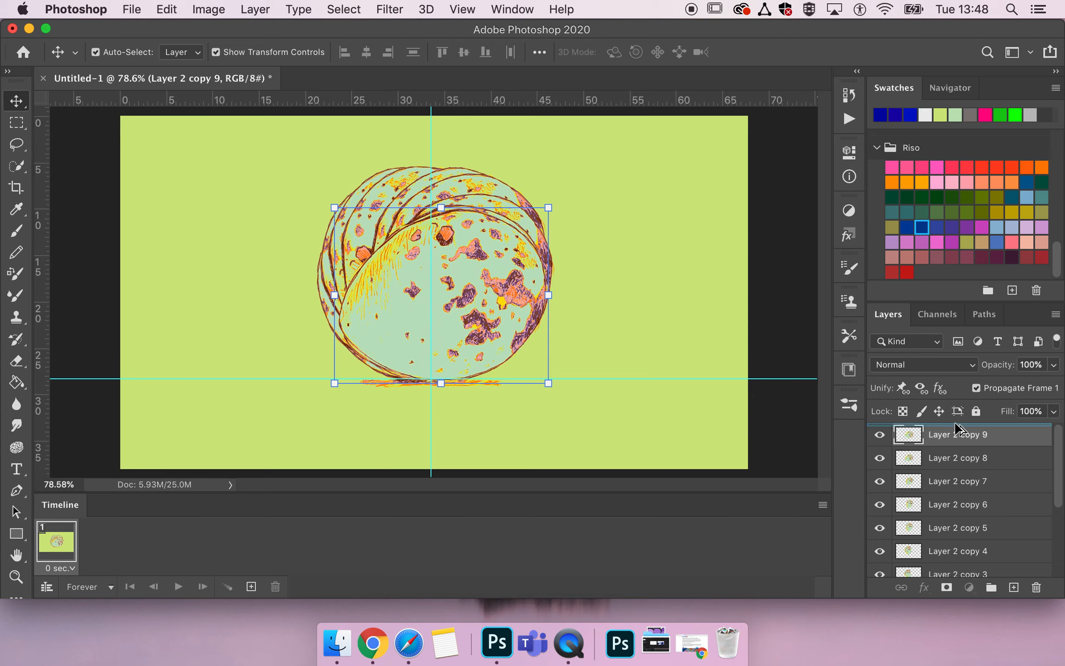
Duplicate the Layer 2 copy 9 layer and rotate the new egg about 15° clockwise.
{"action": "key", "text": "super+j"}
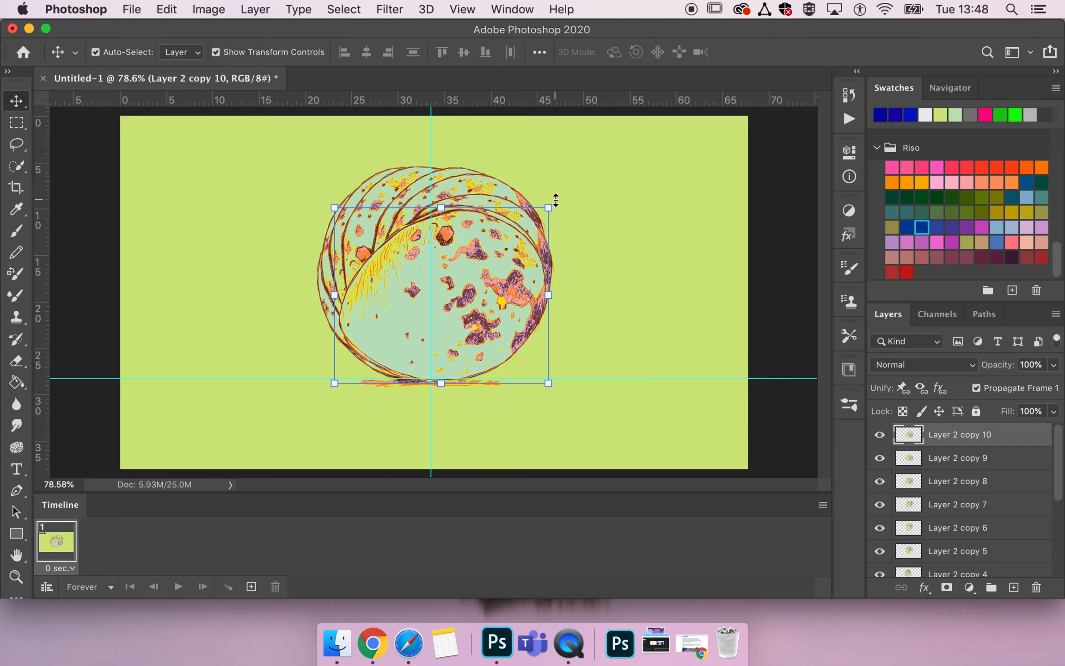
{"action": "key", "text": "super+t"}
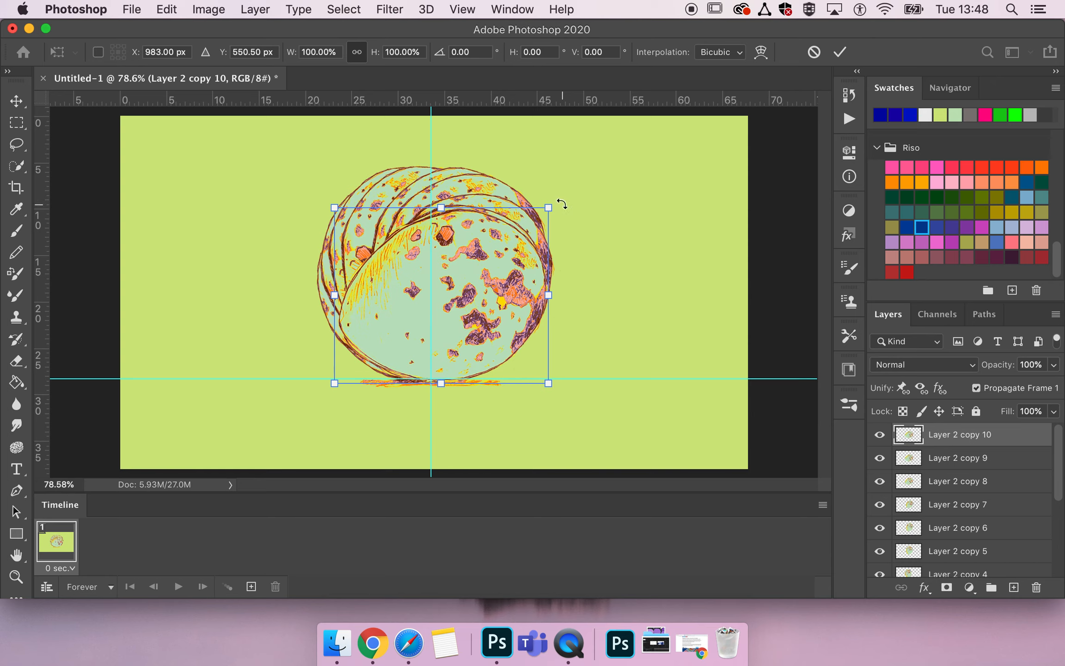
{"action": "left_click_drag", "start_coordinate": [559, 200], "coordinate": [572, 237]}
Move the tenth egg copy left to about X 970, Y 551 px and apply the transform.
{"action": "key", "text": "Left"}
{"action": "key", "text": "Left"}
{"action": "key", "text": "Left"}
{"action": "key", "text": "Left"}
{"action": "key", "text": "Left"}
{"action": "key", "text": "Up"}
{"action": "key", "text": "Up"}
{"action": "key", "text": "Left"}
{"action": "key", "text": "Left"}
{"action": "key", "text": "Left"}
{"action": "key", "text": "Left"}
{"action": "key", "text": "Left"}
{"action": "key", "text": "Left"}
{"action": "key", "text": "Left"}
{"action": "key", "text": "Down"}
{"action": "key", "text": "Down"}
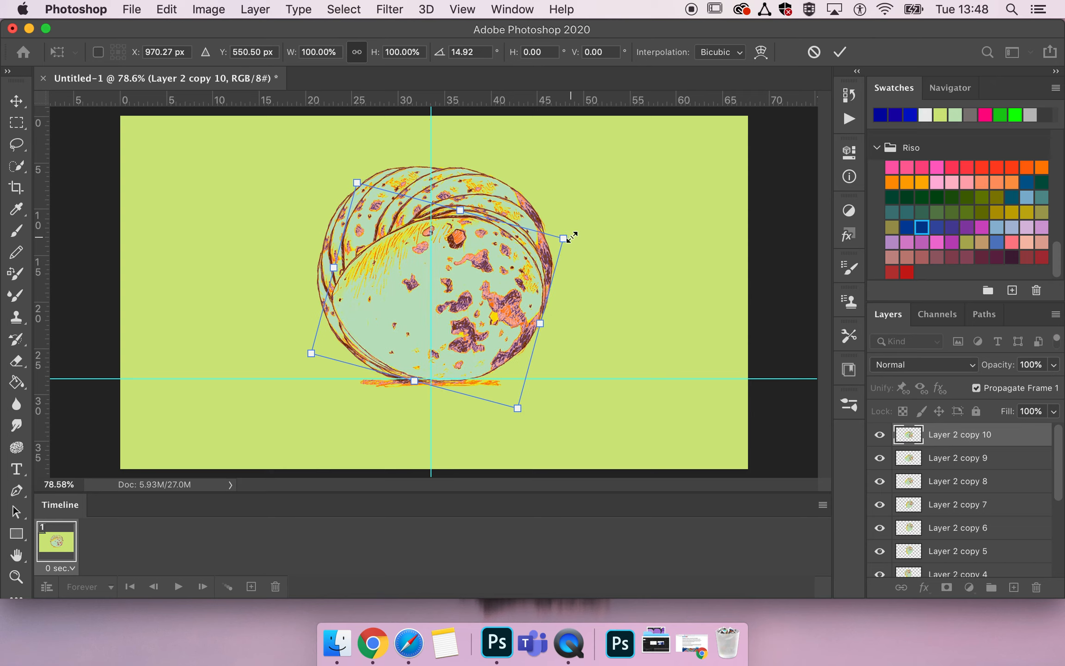
{"action": "key", "text": "Return"}
Duplicate the Layer 2 copy 10 layer and rotate the new egg about 26° clockwise.
{"action": "left_click_drag", "start_coordinate": [967, 439], "coordinate": [970, 427], "text": "alt"}
{"action": "key", "text": "super+t"}
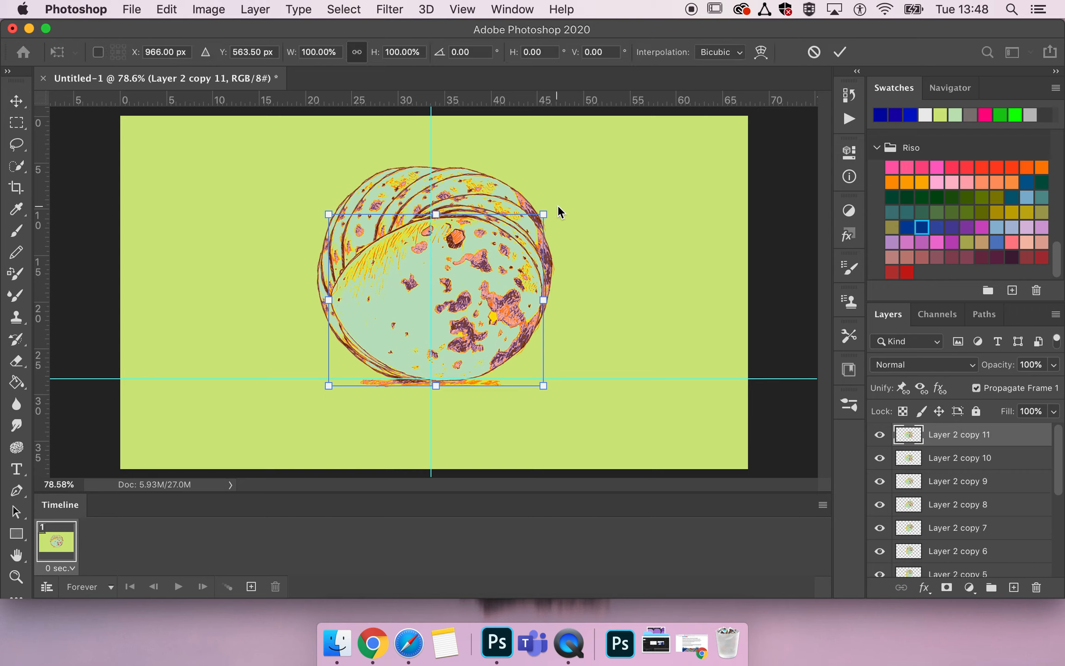
{"action": "left_click_drag", "start_coordinate": [555, 209], "coordinate": [555, 275]}
Move the eleventh egg copy up and left to about X 942, Y 541 px and apply the transform.
{"action": "key", "text": "Up"}
{"action": "key", "text": "Up"}
{"action": "key", "text": "Up"}
{"action": "key", "text": "Up"}
{"action": "key", "text": "Up"}
{"action": "key", "text": "Up"}
{"action": "key", "text": "Up"}
{"action": "key", "text": "Up"}
{"action": "key", "text": "Up"}
{"action": "key", "text": "Up"}
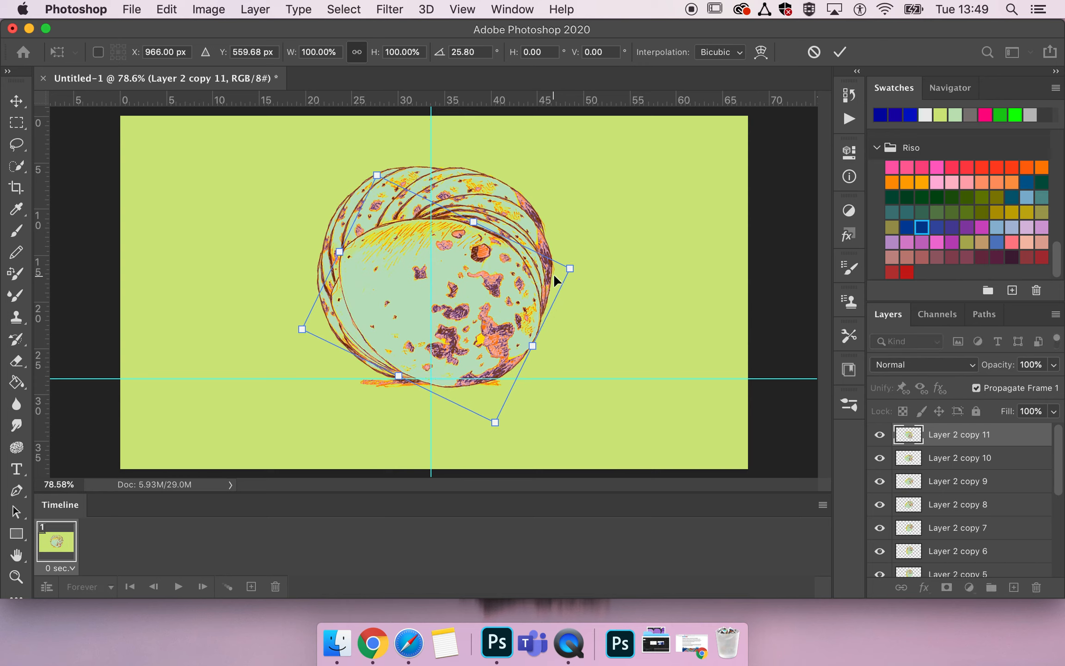
{"action": "key", "text": "Up"}
{"action": "key", "text": "Up"}
{"action": "key", "text": "Up"}
{"action": "key", "text": "Up"}
{"action": "key", "text": "Up"}
{"action": "key", "text": "Up"}
{"action": "key", "text": "Up"}
{"action": "key", "text": "Up"}
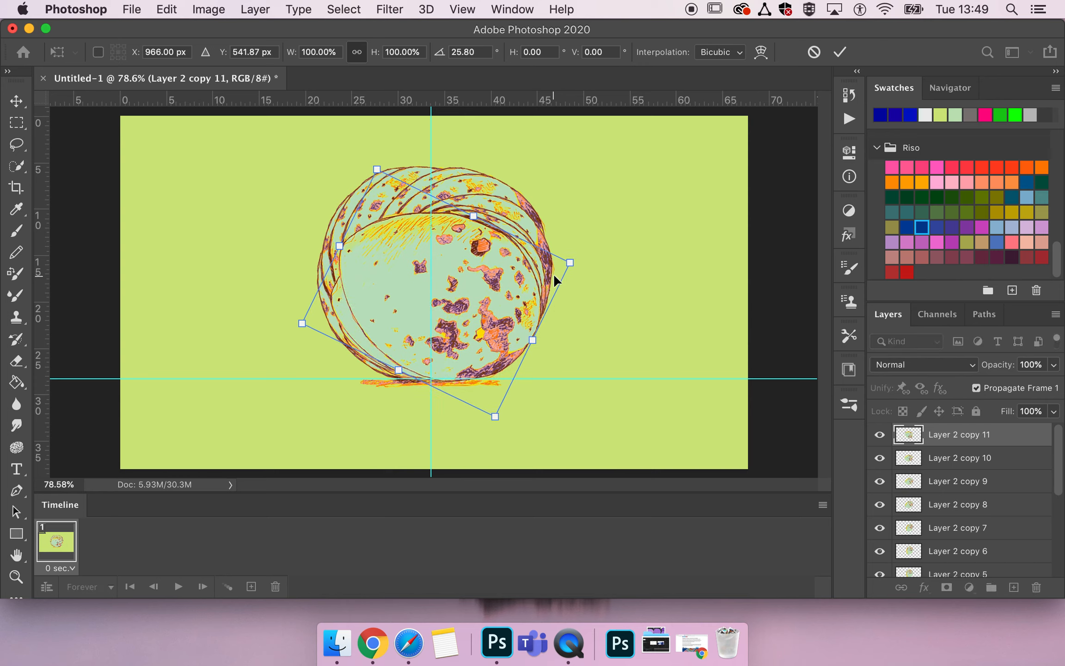
{"action": "key", "text": "Left"}
{"action": "key", "text": "Left"}
{"action": "key", "text": "Left"}
{"action": "key", "text": "Left"}
{"action": "key", "text": "Left"}
{"action": "key", "text": "Left"}
{"action": "key", "text": "Left"}
{"action": "key", "text": "Left"}
{"action": "key", "text": "Left"}
{"action": "key", "text": "Left"}
{"action": "key", "text": "Left"}
{"action": "key", "text": "Left"}
{"action": "key", "text": "Left"}
{"action": "key", "text": "Left"}
{"action": "key", "text": "Left"}
{"action": "key", "text": "Left"}
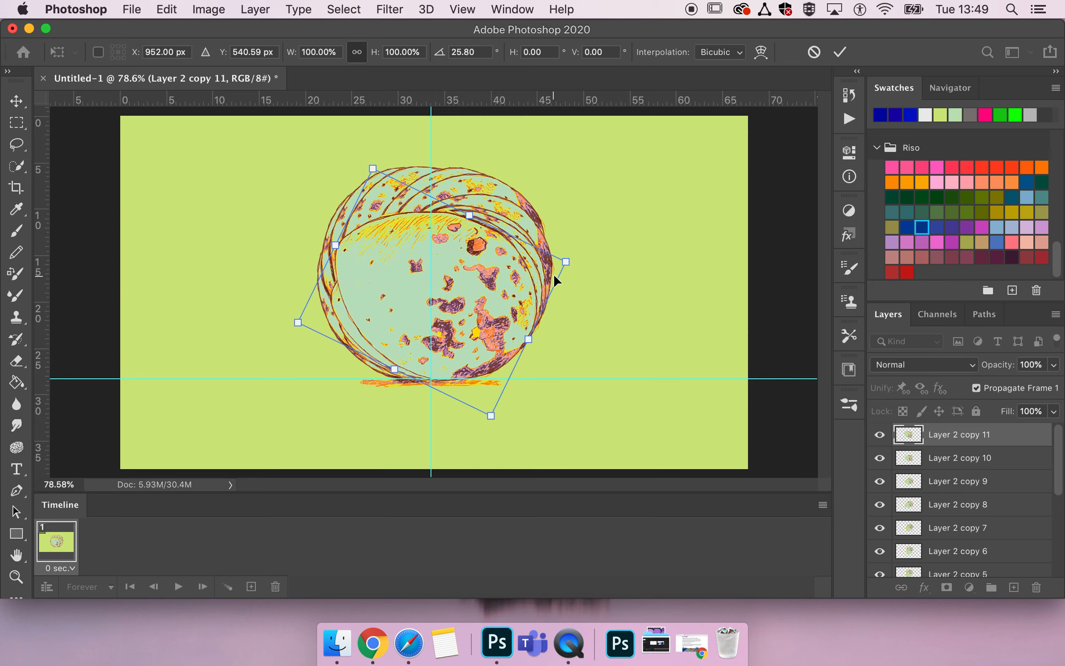
{"action": "key", "text": "Left"}
{"action": "key", "text": "Left"}
{"action": "key", "text": "Left"}
{"action": "key", "text": "Left"}
{"action": "key", "text": "Left"}
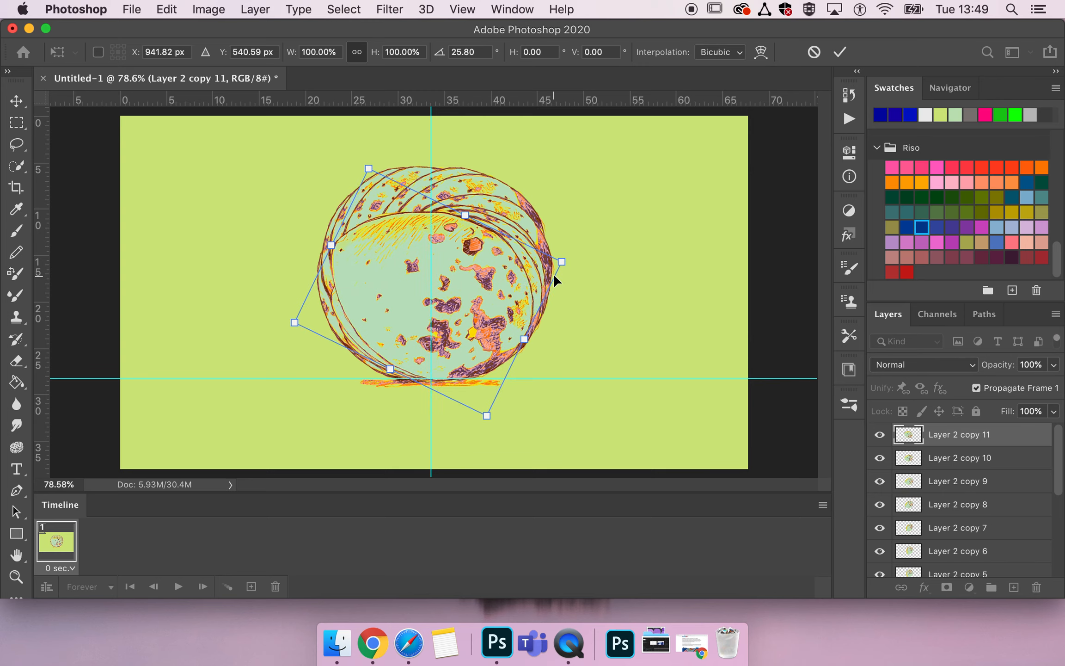
{"action": "key", "text": "Return"}
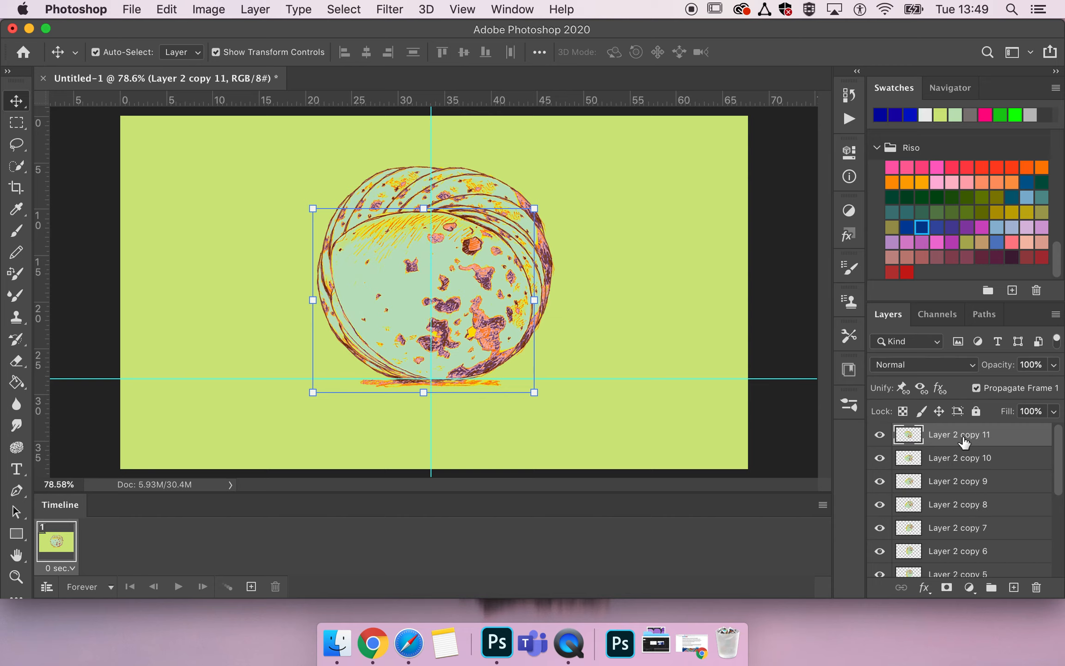
Duplicate the Layer 2 copy 11 layer and rotate the new egg about 21° clockwise.
{"action": "key", "text": "super+j"}
{"action": "key", "text": "super+t"}
{"action": "left_click_drag", "start_coordinate": [549, 200], "coordinate": [584, 245]}
Move the twelfth egg copy up and left to about X 918, Y 535 px and apply the transform.
{"action": "key", "text": "Up"}
{"action": "key", "text": "Up"}
{"action": "key", "text": "Up"}
{"action": "key", "text": "Up"}
{"action": "key", "text": "Up"}
{"action": "key", "text": "Up"}
{"action": "key", "text": "Up"}
{"action": "key", "text": "Up"}
{"action": "key", "text": "Up"}
{"action": "key", "text": "Up"}
{"action": "key", "text": "Up"}
{"action": "key", "text": "Up"}
{"action": "key", "text": "Up"}
{"action": "key", "text": "Up"}
{"action": "key", "text": "Up"}
{"action": "key", "text": "Up"}
{"action": "key", "text": "Up"}
{"action": "key", "text": "Up"}
{"action": "key", "text": "Up"}
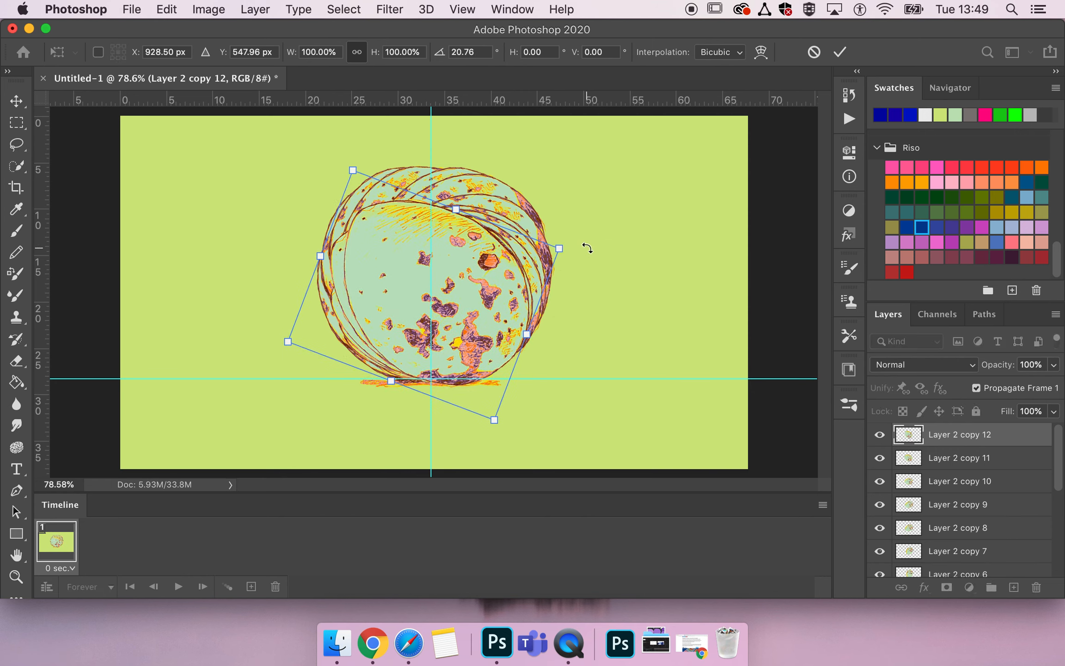
{"action": "key", "text": "Left"}
{"action": "key", "text": "Left"}
{"action": "key", "text": "Left"}
{"action": "key", "text": "Left"}
{"action": "key", "text": "Left"}
{"action": "key", "text": "Left"}
{"action": "key", "text": "Left"}
{"action": "key", "text": "Left"}
{"action": "key", "text": "Left"}
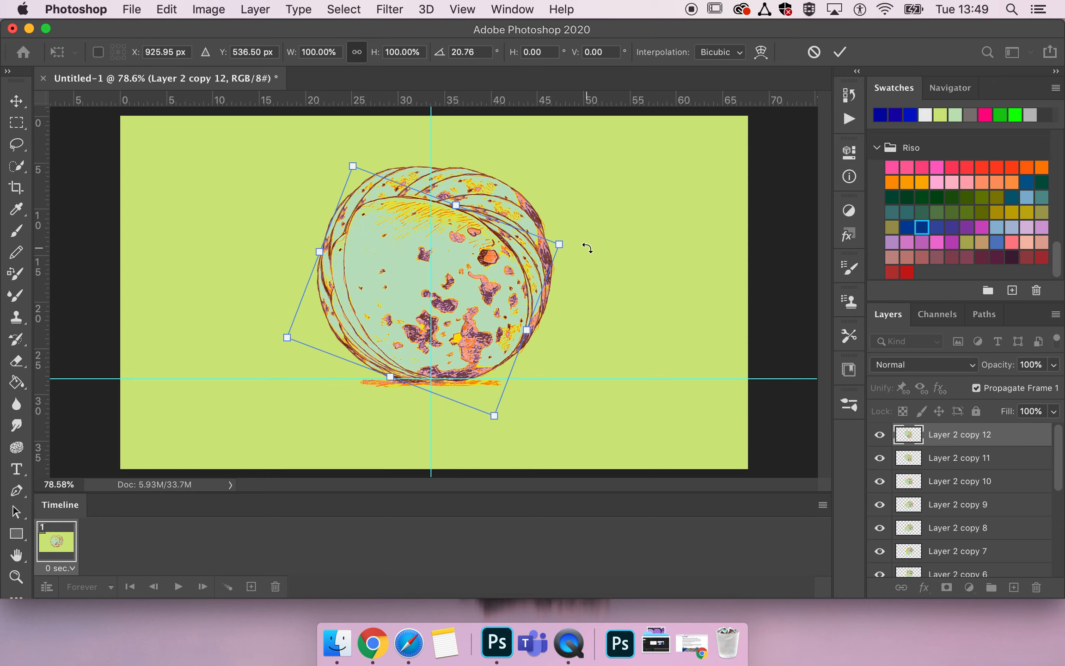
{"action": "key", "text": "Left"}
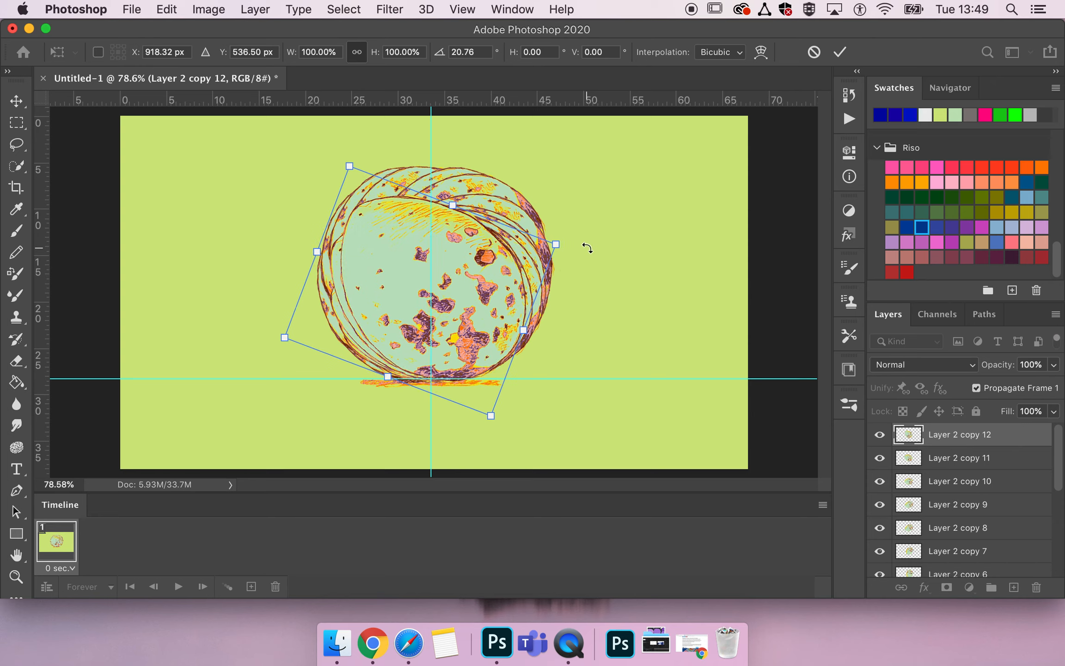
{"action": "key", "text": "Up"}
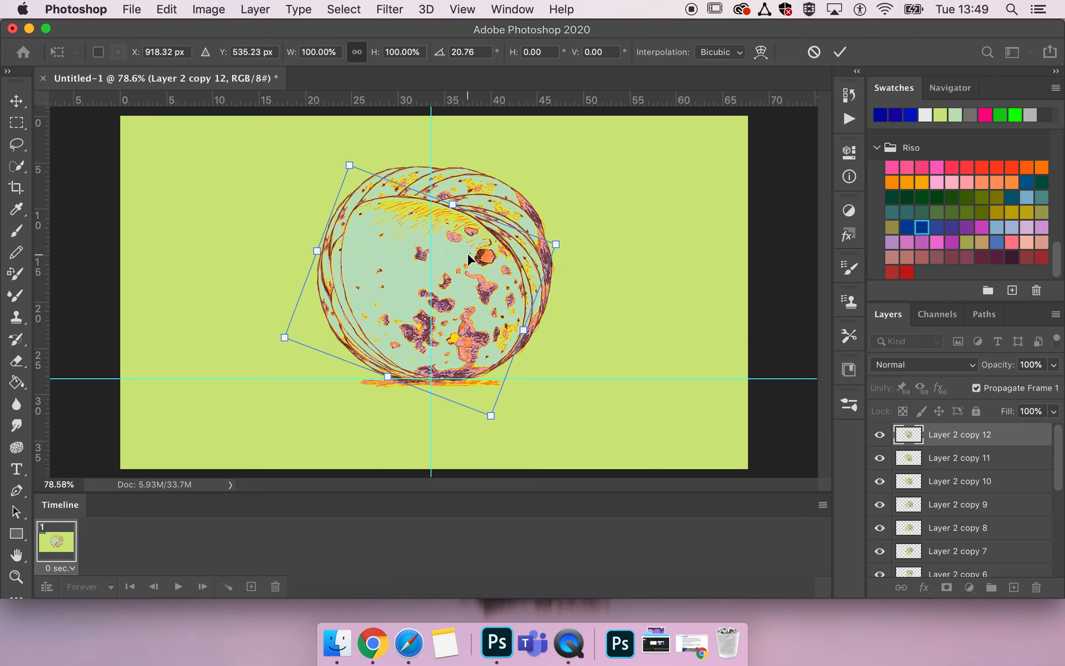
{"action": "key", "text": "Return"}
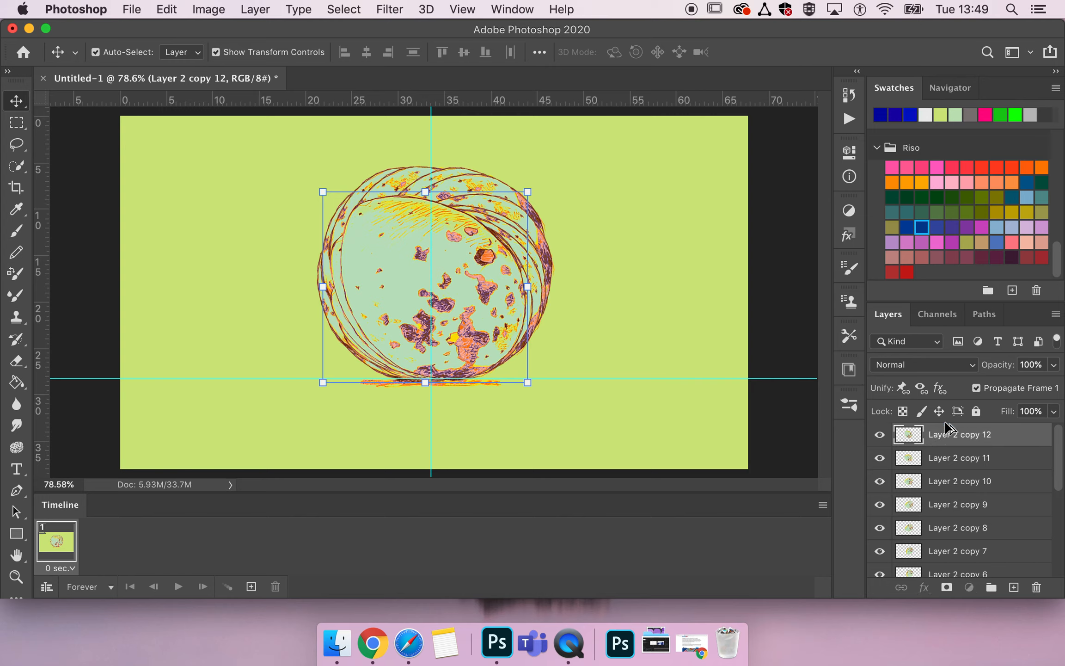
Duplicate the Layer 2 copy 12 layer and rotate the new egg about 21° clockwise.
{"action": "key", "text": "super+j"}
{"action": "key", "text": "super+t"}
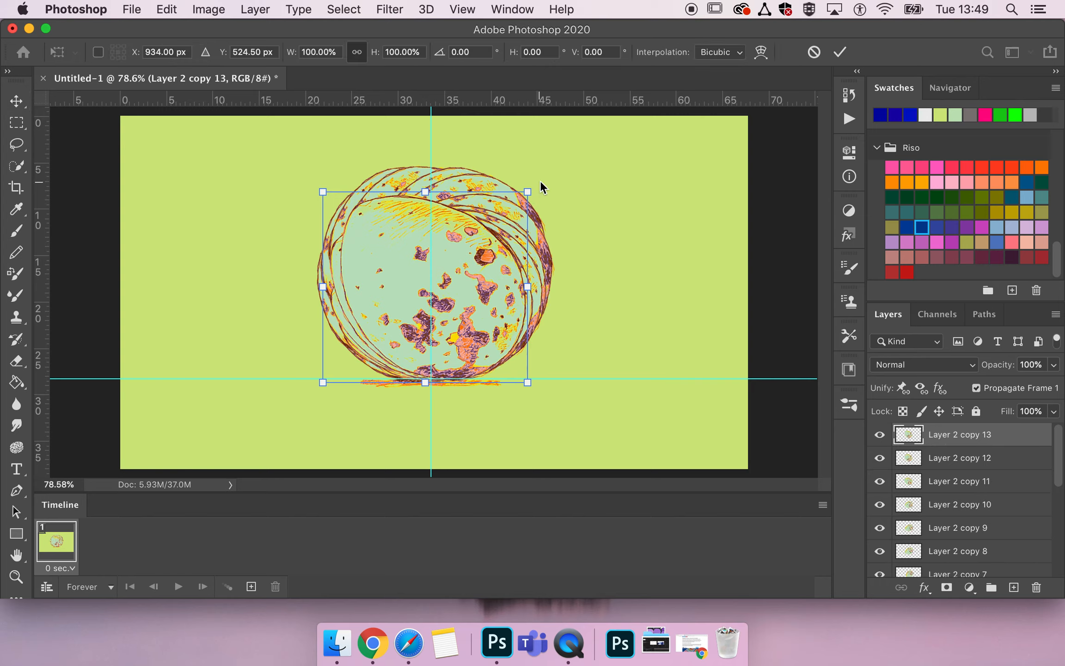
{"action": "left_click_drag", "start_coordinate": [546, 186], "coordinate": [600, 228]}
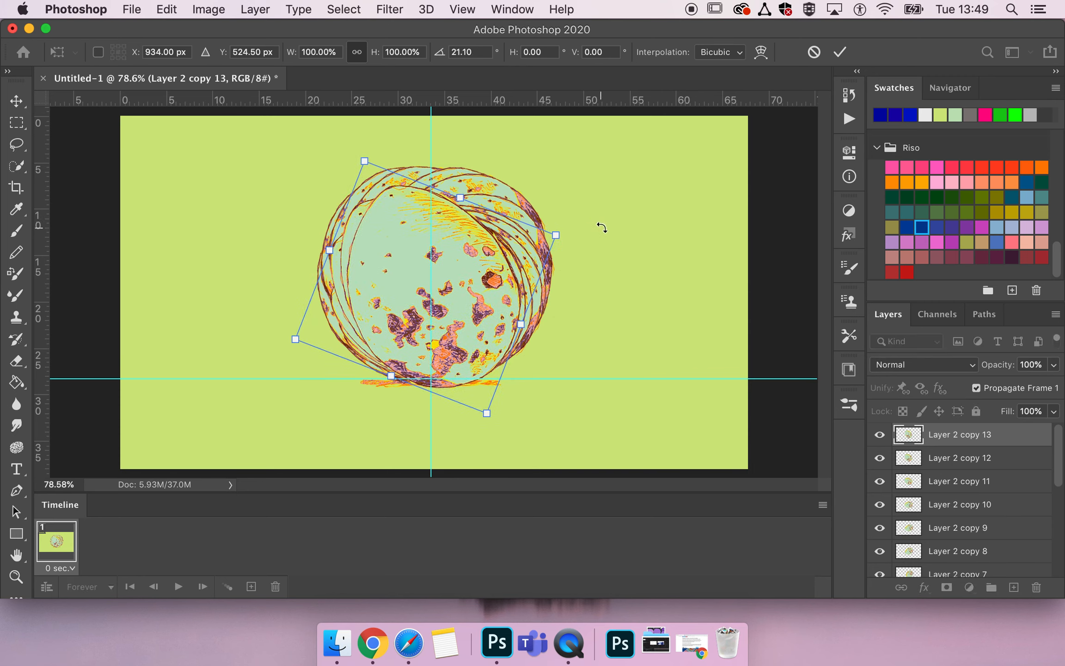
Move the thirteenth egg copy up and left to about X 928, Y 499 px, adjust its rotation to about 22.6°, and apply the transform.
{"action": "key", "text": "Up"}
{"action": "key", "text": "Up"}
{"action": "key", "text": "Up"}
{"action": "key", "text": "Up"}
{"action": "key", "text": "Up"}
{"action": "key", "text": "Up"}
{"action": "key", "text": "Up"}
{"action": "key", "text": "Up"}
{"action": "key", "text": "Up"}
{"action": "key", "text": "Up"}
{"action": "key", "text": "Up"}
{"action": "key", "text": "Up"}
{"action": "key", "text": "Up"}
{"action": "key", "text": "Up"}
{"action": "key", "text": "Up"}
{"action": "key", "text": "Up"}
{"action": "key", "text": "Up"}
{"action": "key", "text": "Up"}
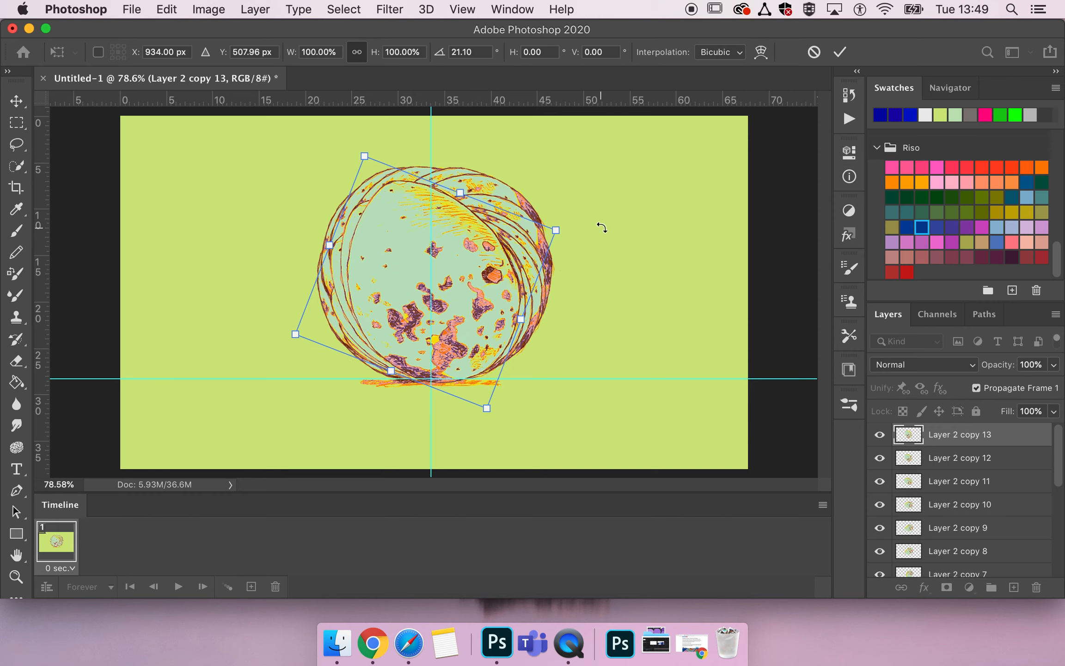
{"action": "key", "text": "Left"}
{"action": "key", "text": "Left"}
{"action": "key", "text": "Left"}
{"action": "key", "text": "Left"}
{"action": "key", "text": "Left"}
{"action": "key", "text": "Up"}
{"action": "key", "text": "Up"}
{"action": "key", "text": "Up"}
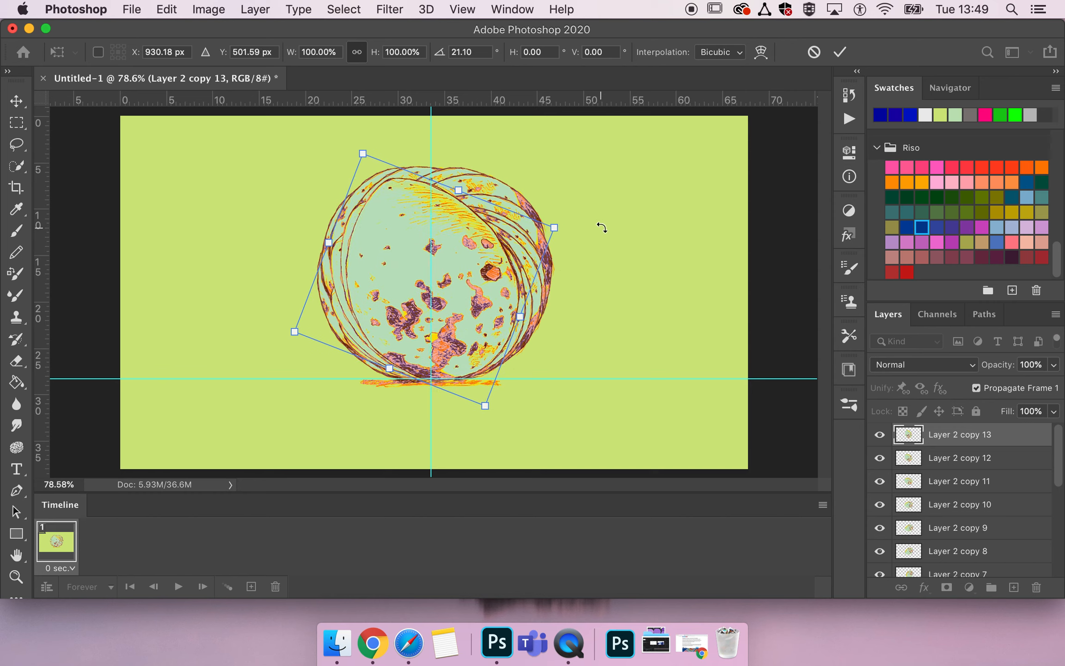
{"action": "left_click_drag", "start_coordinate": [589, 226], "coordinate": [591, 227]}
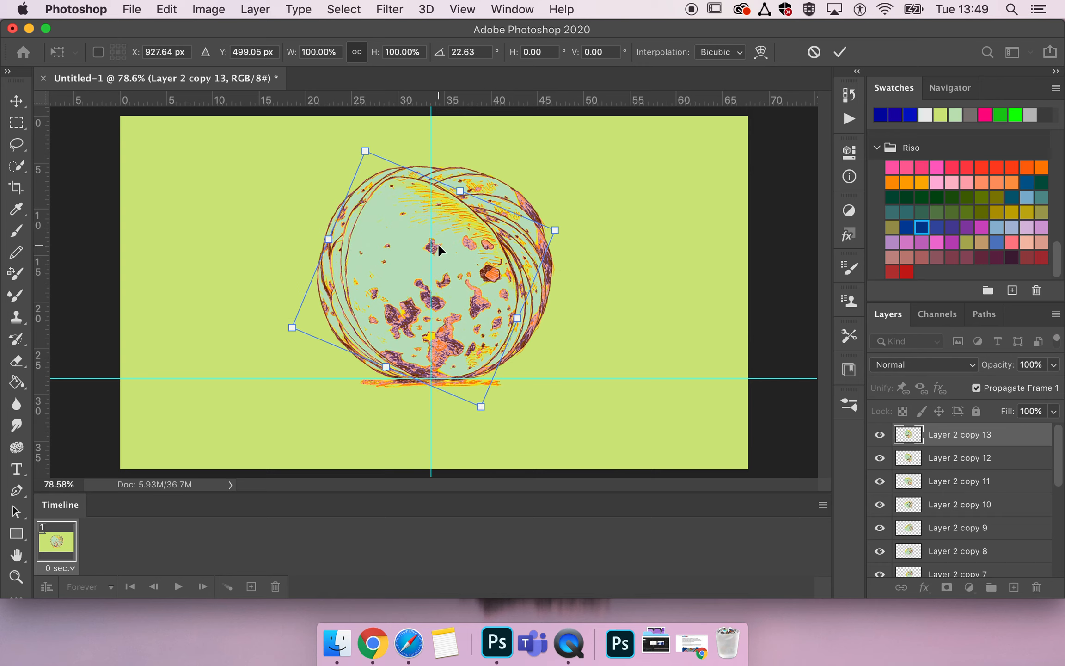
{"action": "key", "text": "Return"}
Duplicate the Layer 2 copy 13 layer, rotate the new egg about 15° clockwise with its centre at about Y 486 px, and apply the transform.
{"action": "key", "text": "super+j"}
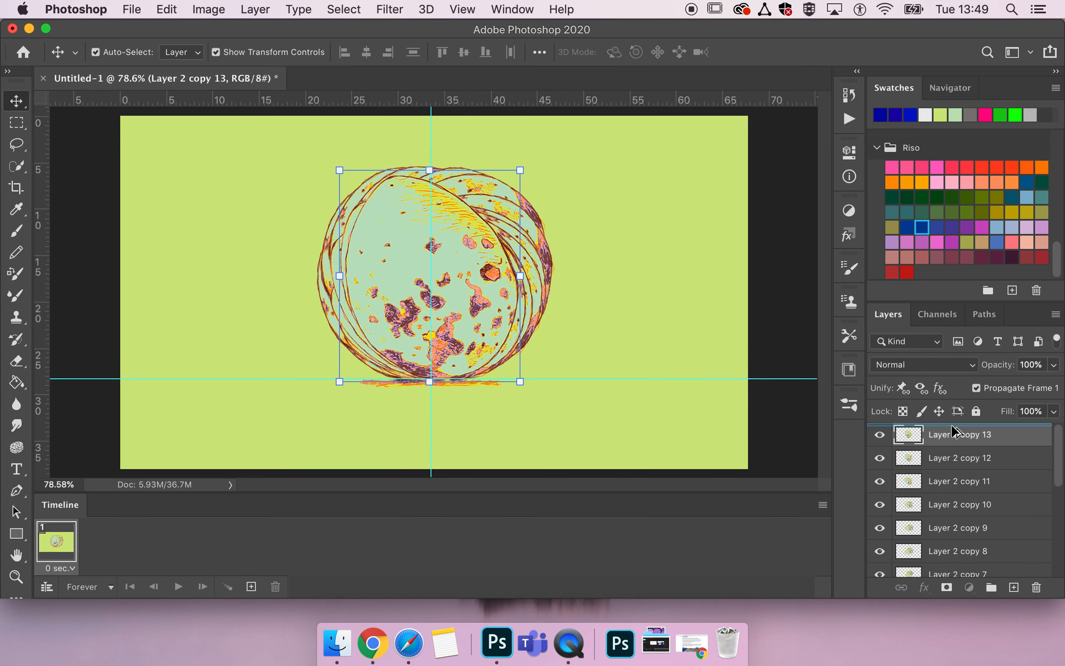
{"action": "key", "text": "super+t"}
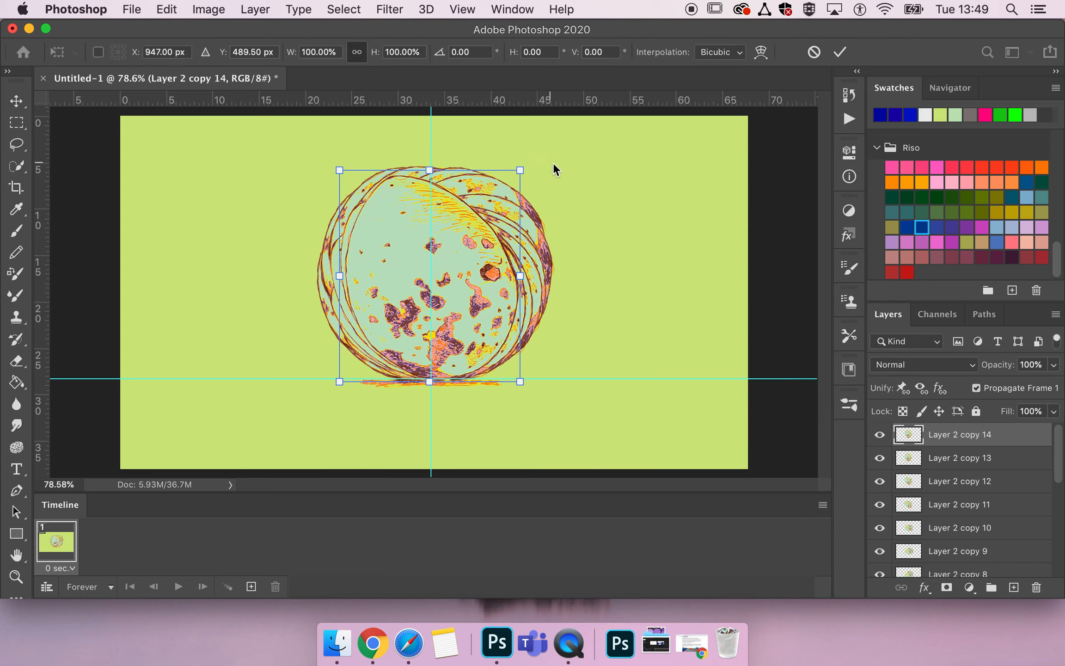
{"action": "left_click_drag", "start_coordinate": [542, 158], "coordinate": [589, 174]}
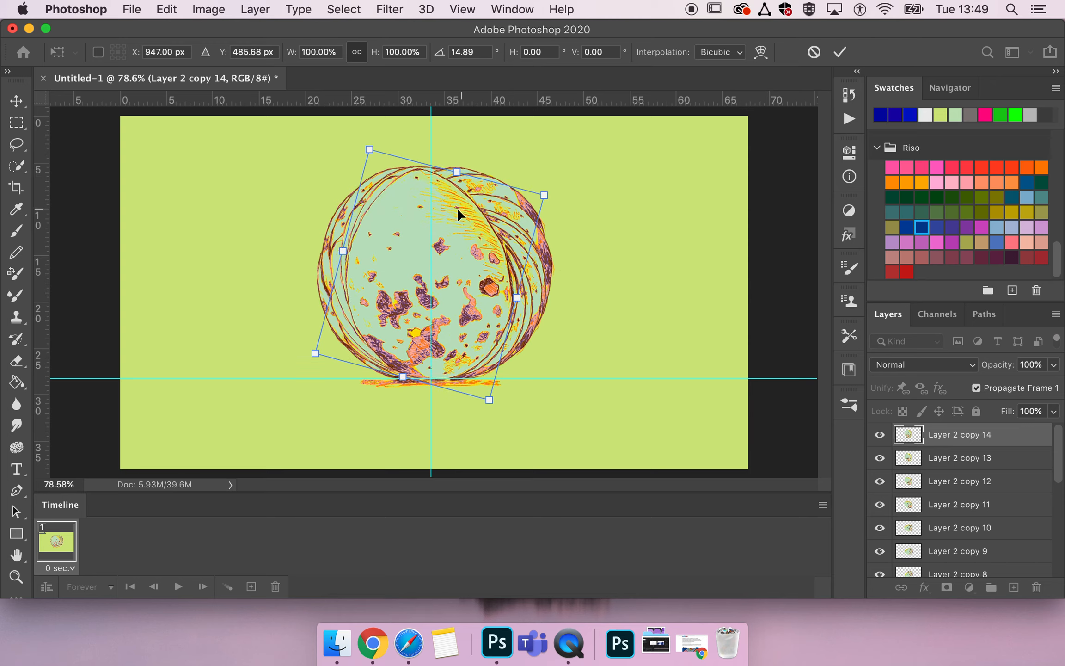
{"action": "key", "text": "Return"}
Duplicate the Layer 2 copy 14 layer, rotate the new egg about 7° clockwise and nudge it up to about Y 481 px.
{"action": "key", "text": "super+j"}
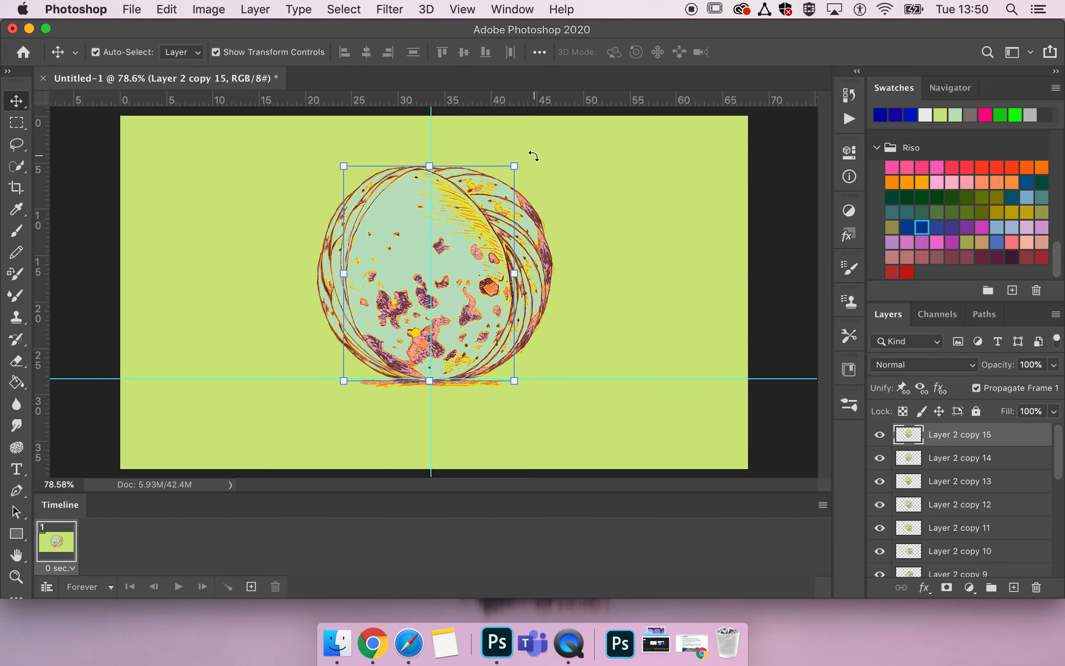
{"action": "key", "text": "super+t"}
{"action": "left_click_drag", "start_coordinate": [533, 159], "coordinate": [550, 163]}
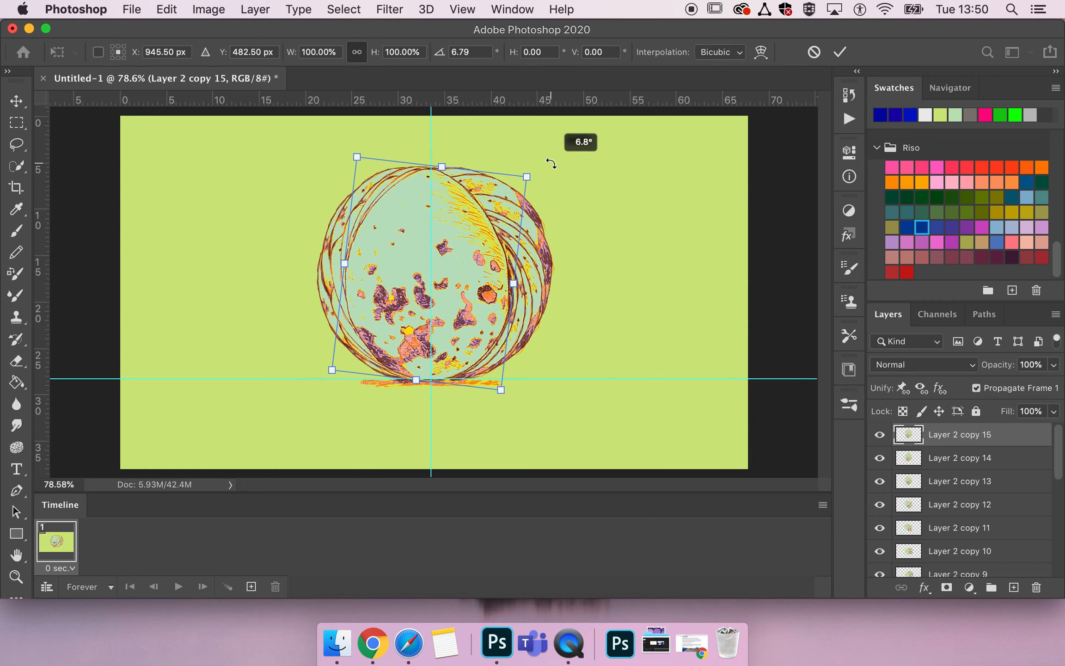
{"action": "key", "text": "Up"}
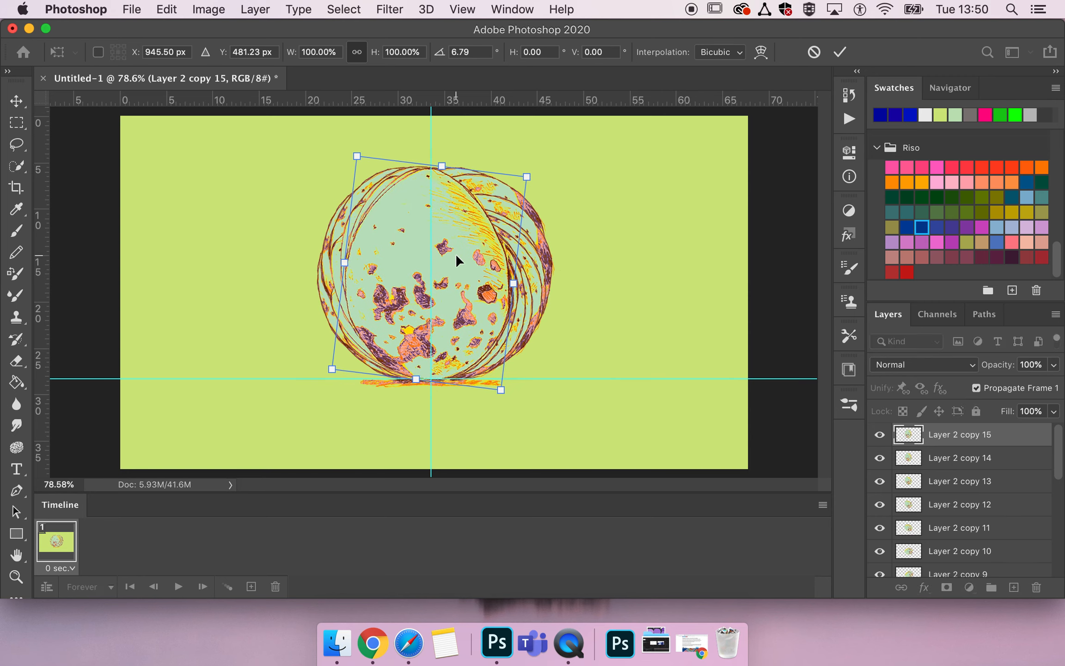
{"action": "key", "text": "Escape"}
Duplicate the Layer 2 copy 15 layer, rotate the new egg about 8° clockwise at about X 937, Y 480 px, and apply the transform.
{"action": "key", "text": "super+j"}
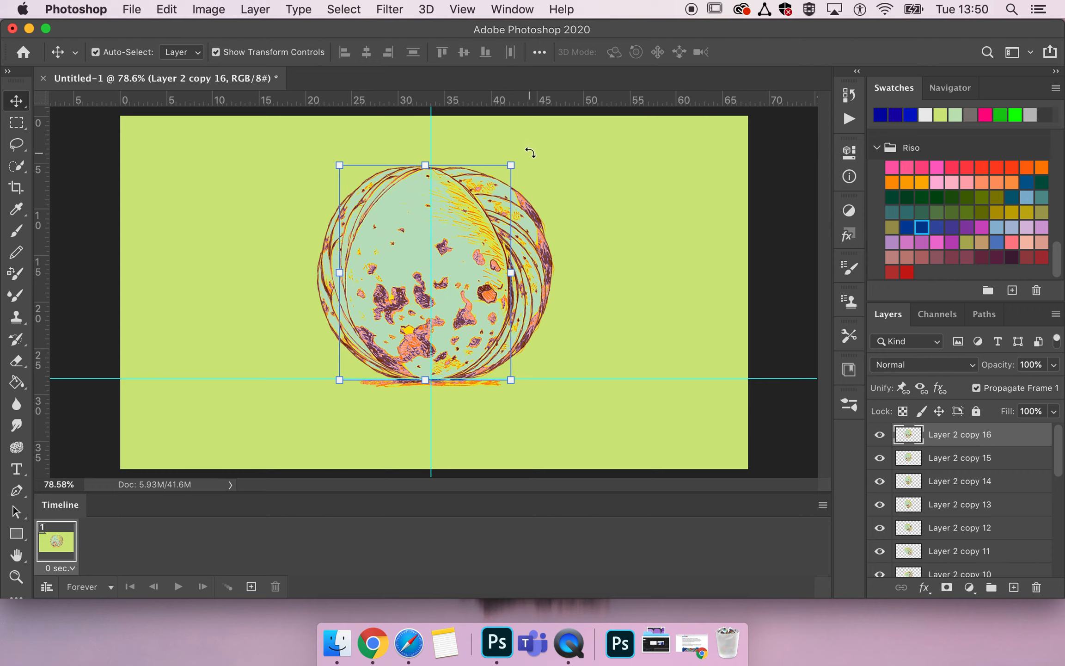
{"action": "key", "text": "super+t"}
{"action": "left_click_drag", "start_coordinate": [528, 157], "coordinate": [552, 167]}
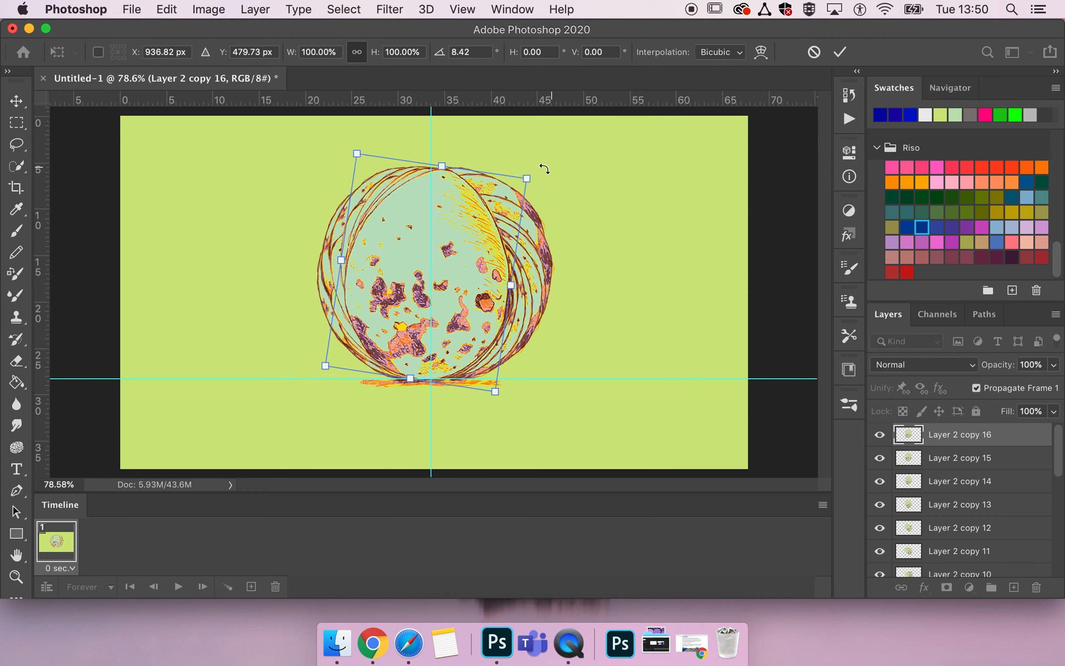
{"action": "key", "text": "Return"}
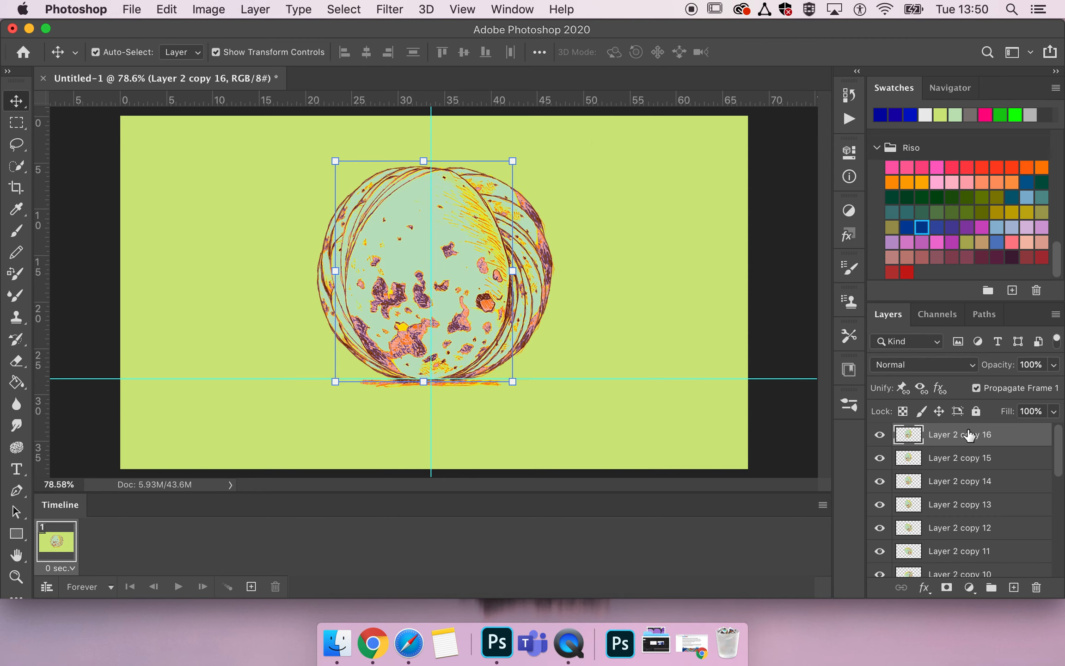
Duplicate the Layer 2 copy 16 layer and rotate the new egg about 17° clockwise.
{"action": "key", "text": "super+j"}
{"action": "key", "text": "super+t"}
{"action": "left_click_drag", "start_coordinate": [531, 157], "coordinate": [578, 180]}
Move the seventeenth egg copy right to about X 945 px and apply the transform.
{"action": "key", "text": "Right"}
{"action": "key", "text": "Right"}
{"action": "key", "text": "Right"}
{"action": "key", "text": "Right"}
{"action": "key", "text": "Right"}
{"action": "key", "text": "Right"}
{"action": "key", "text": "Right"}
{"action": "key", "text": "Right"}
{"action": "key", "text": "Right"}
{"action": "key", "text": "Right"}
{"action": "key", "text": "Right"}
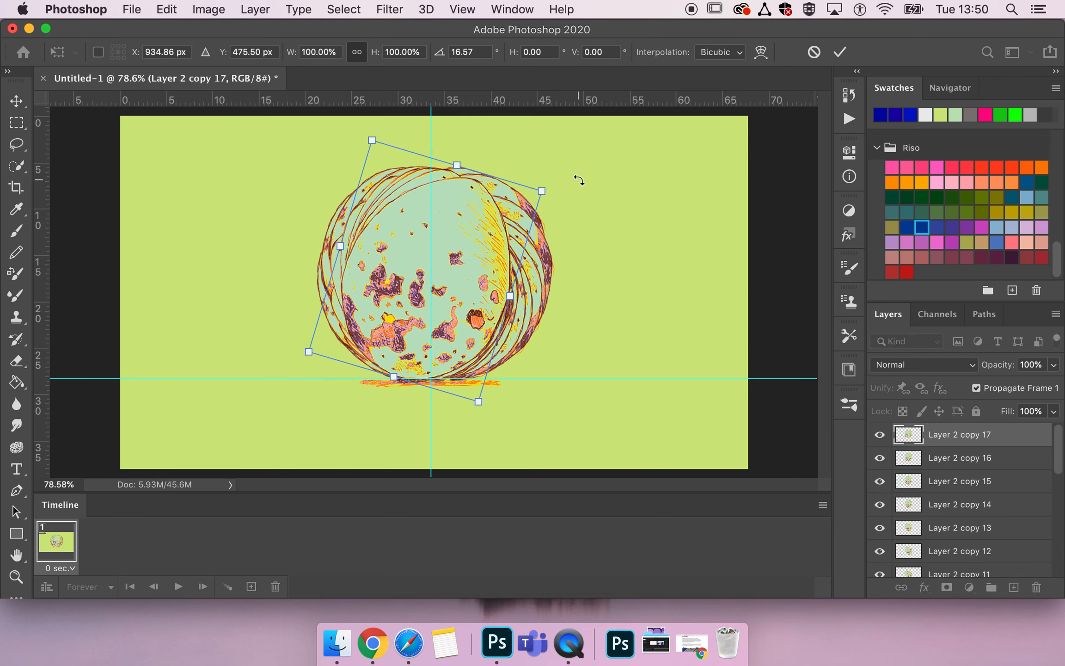
{"action": "key", "text": "Right"}
{"action": "key", "text": "Right"}
{"action": "key", "text": "Right"}
{"action": "key", "text": "Right"}
{"action": "key", "text": "Right"}
{"action": "key", "text": "Right"}
{"action": "key", "text": "Right"}
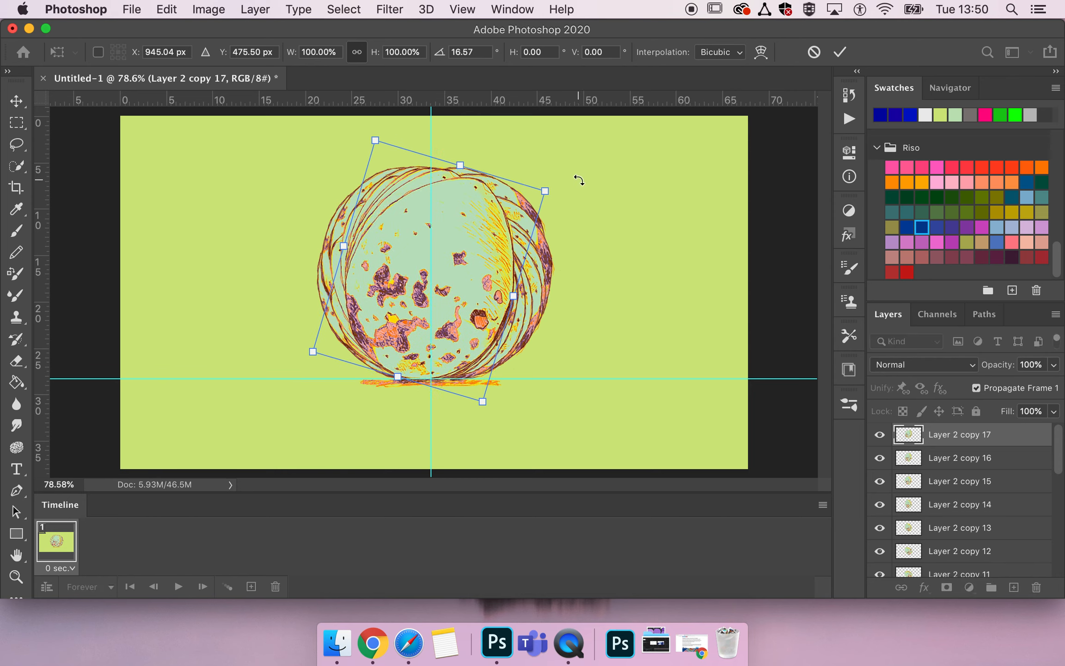
{"action": "key", "text": "Return"}
Duplicate the Layer 2 copy 17 layer and rotate the new egg about 17° clockwise.
{"action": "key", "text": "super+j"}
{"action": "key", "text": "super+t"}
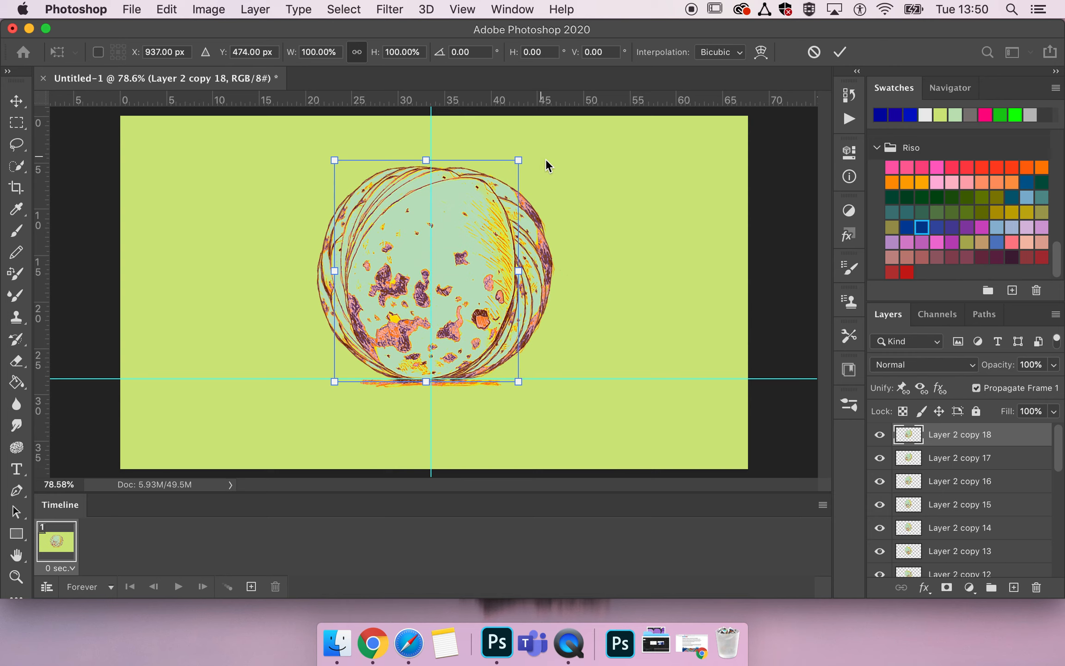
{"action": "left_click_drag", "start_coordinate": [539, 160], "coordinate": [564, 189]}
Move the eighteenth egg copy down and right to about X 945, Y 483 px and apply the transform.
{"action": "key", "text": "Down"}
{"action": "key", "text": "Down"}
{"action": "key", "text": "Down"}
{"action": "key", "text": "Down"}
{"action": "key", "text": "Down"}
{"action": "key", "text": "Down"}
{"action": "key", "text": "Down"}
{"action": "key", "text": "Down"}
{"action": "key", "text": "Down"}
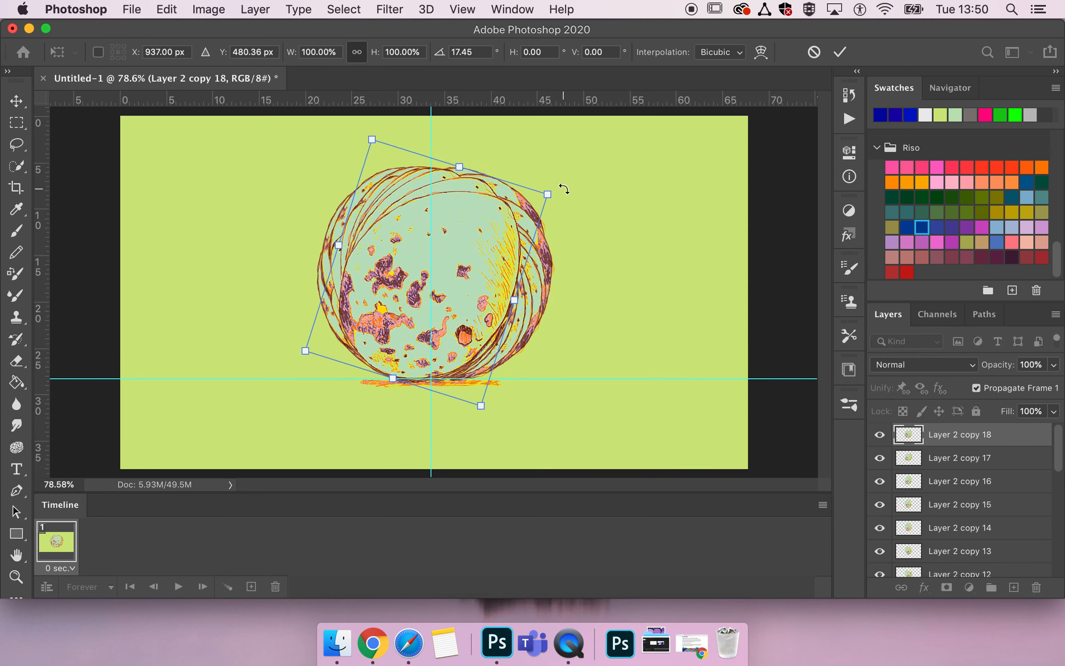
{"action": "key", "text": "Right"}
{"action": "key", "text": "Right"}
{"action": "key", "text": "Right"}
{"action": "key", "text": "Right"}
{"action": "key", "text": "Right"}
{"action": "key", "text": "Right"}
{"action": "key", "text": "Right"}
{"action": "key", "text": "Right"}
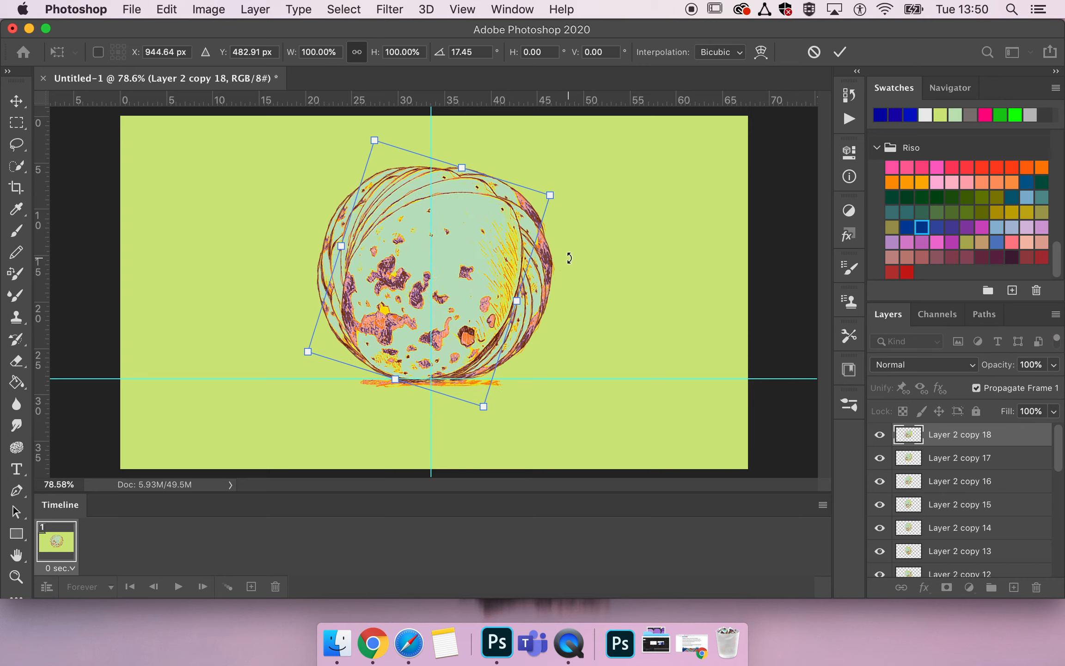
{"action": "key", "text": "Return"}
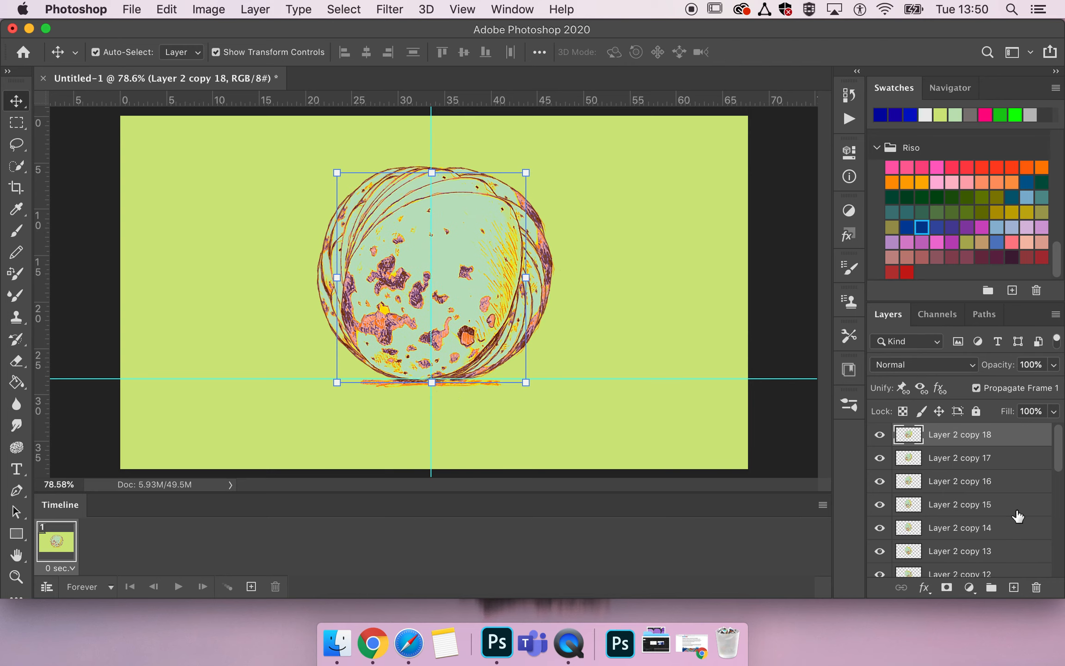
Duplicate the Layer 2 copy 18 layer and rotate the new egg about 20° clockwise.
{"action": "key", "text": "super+j"}
{"action": "key", "text": "super+t"}
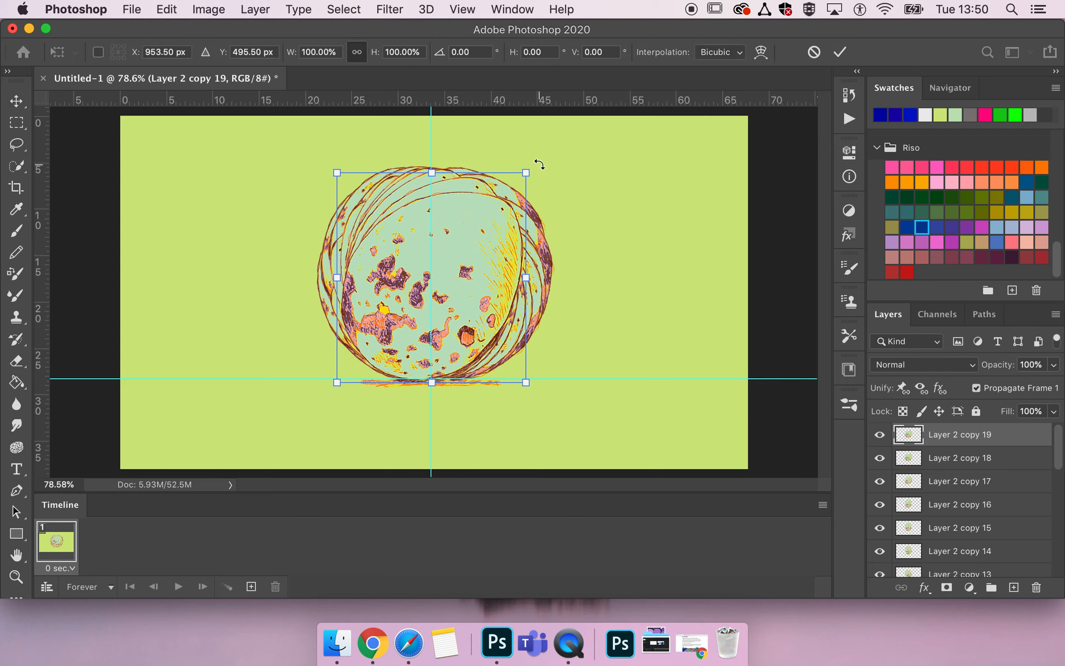
{"action": "left_click_drag", "start_coordinate": [539, 163], "coordinate": [576, 207]}
Move the nineteenth egg copy down and right to about X 957, Y 516 px and apply the transform.
{"action": "key", "text": "Down"}
{"action": "key", "text": "Down"}
{"action": "key", "text": "Down"}
{"action": "key", "text": "Down"}
{"action": "key", "text": "Down"}
{"action": "key", "text": "Down"}
{"action": "key", "text": "Down"}
{"action": "key", "text": "Down"}
{"action": "key", "text": "Down"}
{"action": "key", "text": "Down"}
{"action": "key", "text": "Down"}
{"action": "key", "text": "Down"}
{"action": "key", "text": "Down"}
{"action": "key", "text": "Down"}
{"action": "key", "text": "Down"}
{"action": "key", "text": "Down"}
{"action": "key", "text": "Down"}
{"action": "key", "text": "Down"}
{"action": "key", "text": "Down"}
{"action": "key", "text": "Down"}
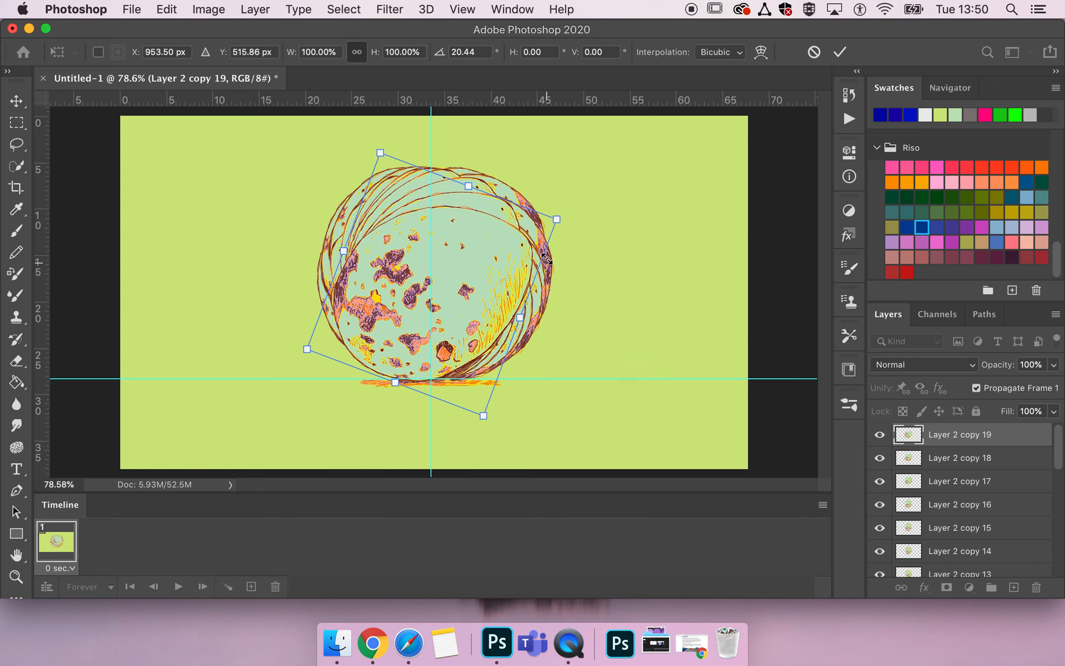
{"action": "key", "text": "Right"}
{"action": "key", "text": "Right"}
{"action": "key", "text": "Right"}
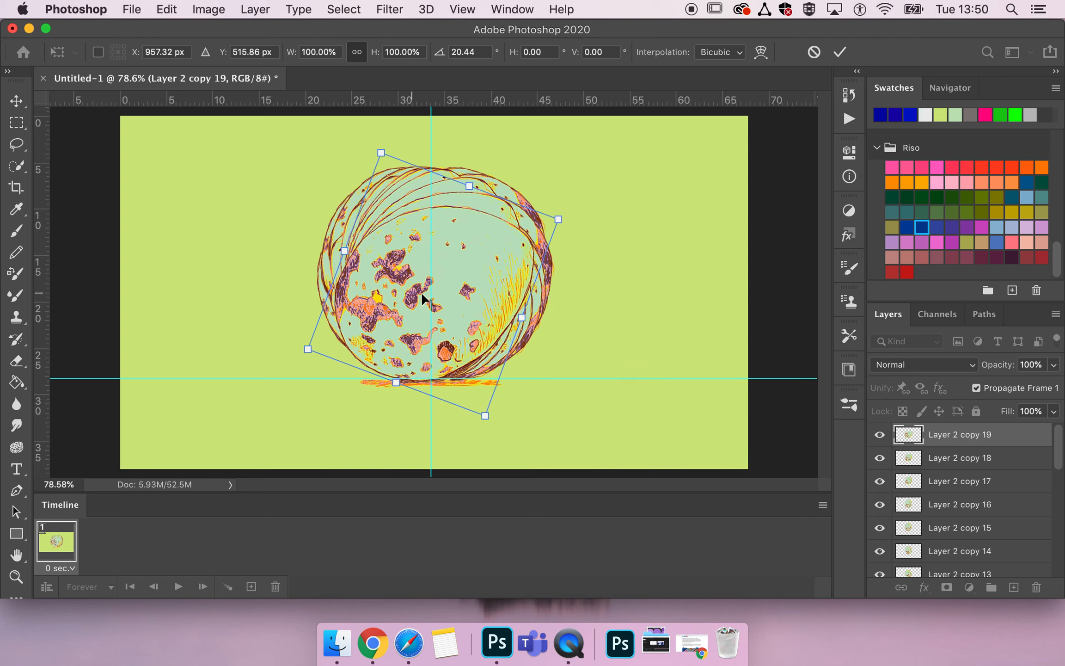
{"action": "key", "text": "Return"}
Duplicate the Layer 2 copy 19 layer and rotate the new egg about 18° clockwise.
{"action": "key", "text": "super+j"}
{"action": "key", "text": "super+t"}
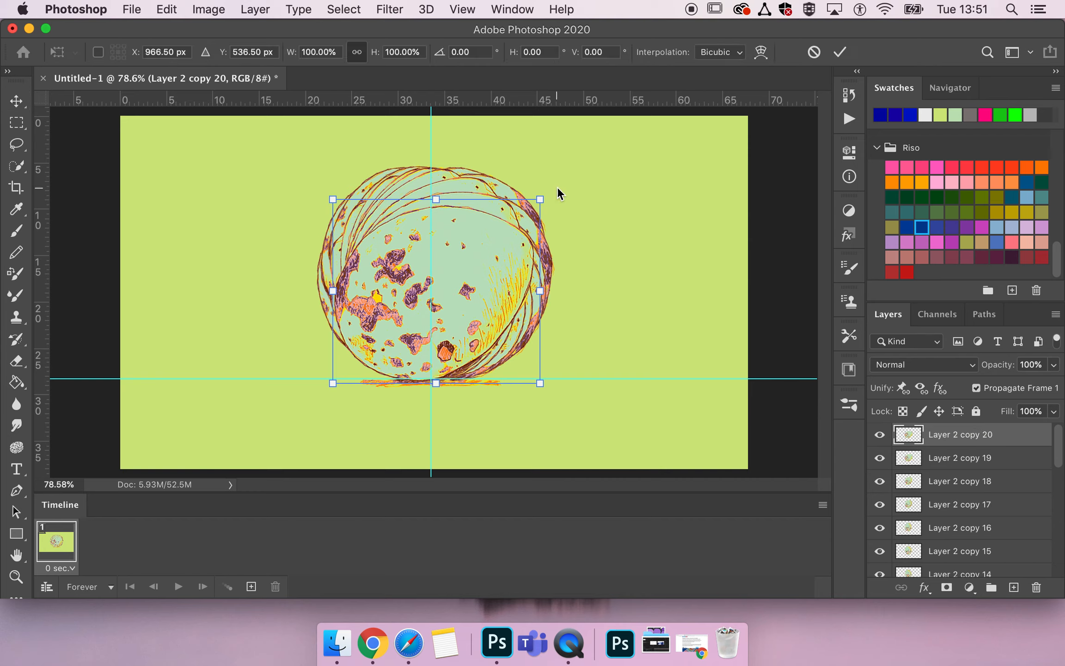
{"action": "left_click_drag", "start_coordinate": [561, 200], "coordinate": [582, 236]}
Move the twentieth egg copy down and right to about X 970, Y 553 px and apply the transform.
{"action": "key", "text": "Down"}
{"action": "key", "text": "Down"}
{"action": "key", "text": "Down"}
{"action": "key", "text": "Down"}
{"action": "key", "text": "Down"}
{"action": "key", "text": "Down"}
{"action": "key", "text": "Down"}
{"action": "key", "text": "Down"}
{"action": "key", "text": "Down"}
{"action": "key", "text": "Down"}
{"action": "key", "text": "Down"}
{"action": "key", "text": "Down"}
{"action": "key", "text": "Down"}
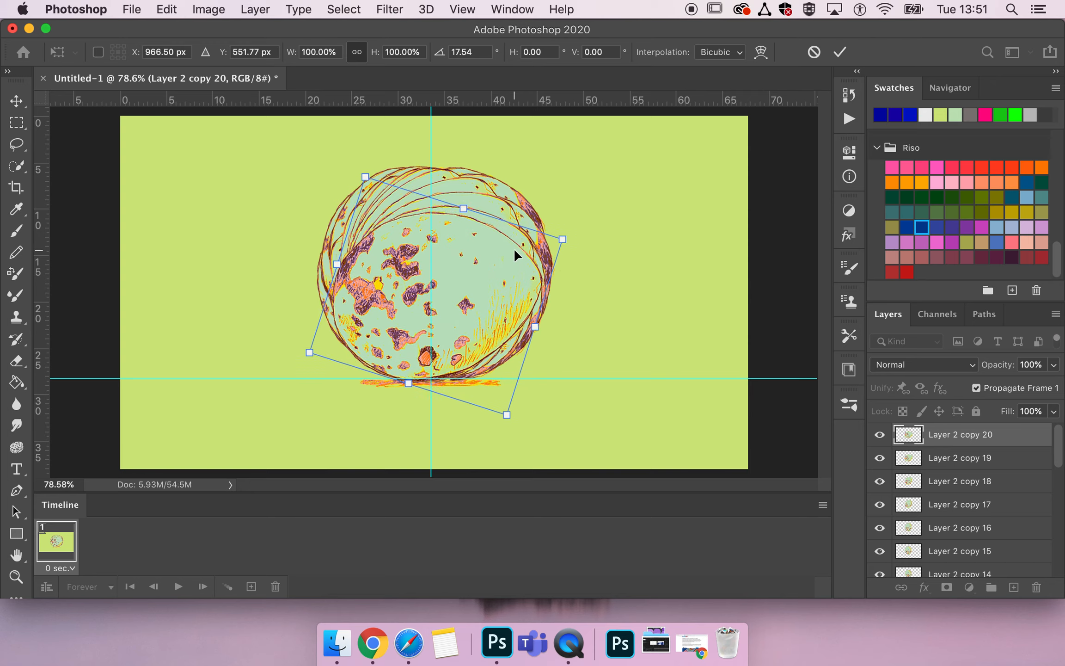
{"action": "key", "text": "Right"}
{"action": "key", "text": "Right"}
{"action": "key", "text": "Right"}
{"action": "key", "text": "Right"}
{"action": "key", "text": "Right"}
{"action": "key", "text": "Right"}
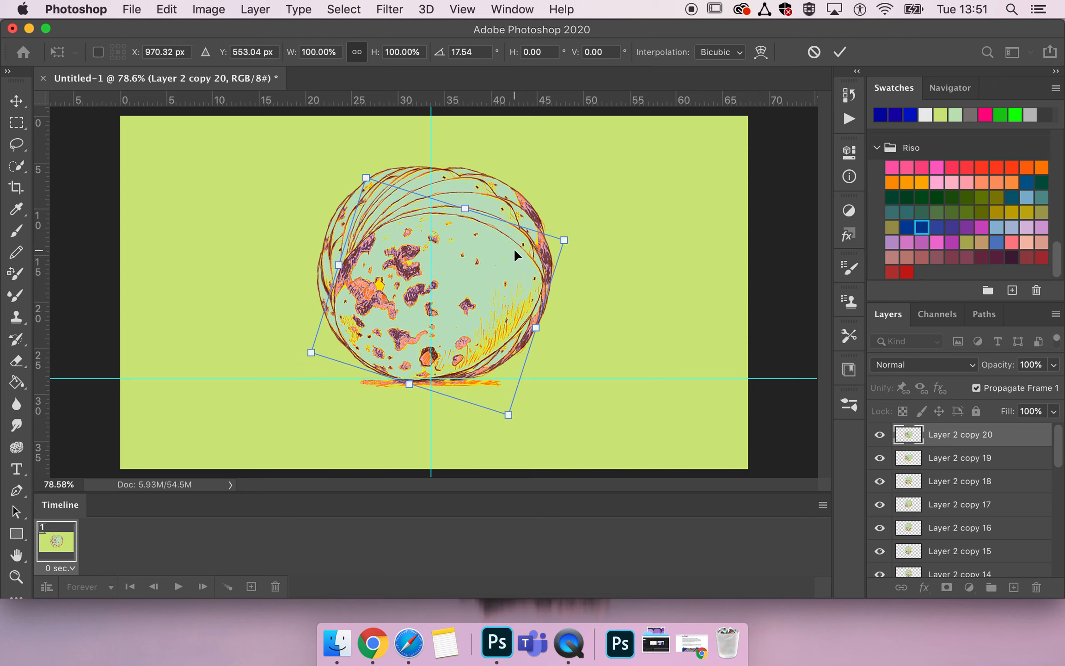
{"action": "key", "text": "Escape"}
Duplicate the Layer 2 copy 20 layer and rotate the new egg about 14° clockwise.
{"action": "key", "text": "super+j"}
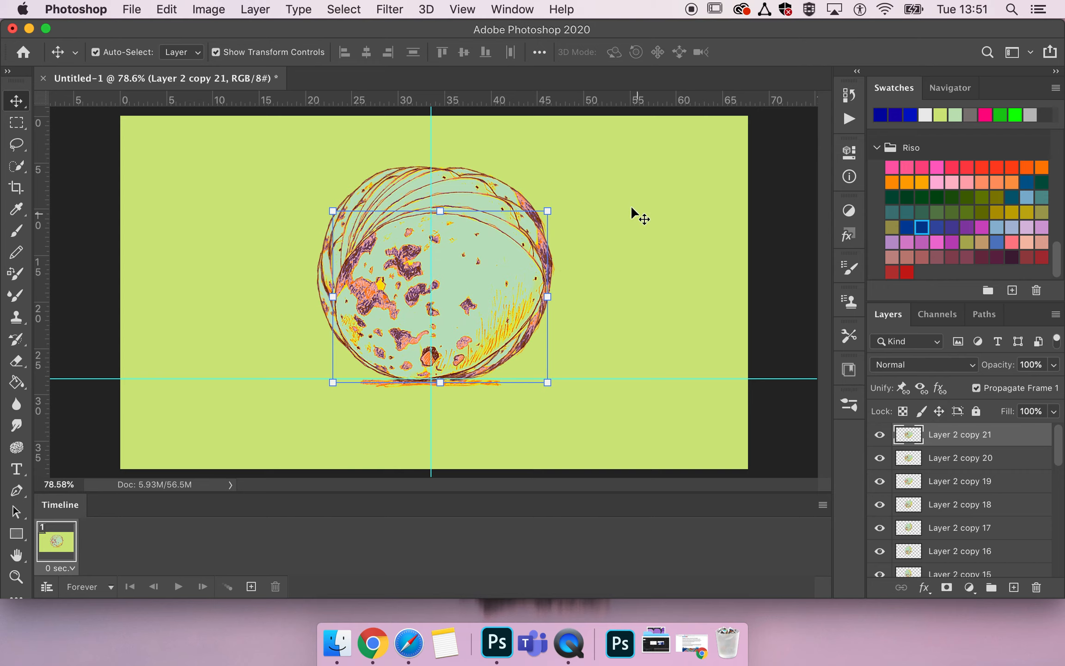
{"action": "key", "text": "super+t"}
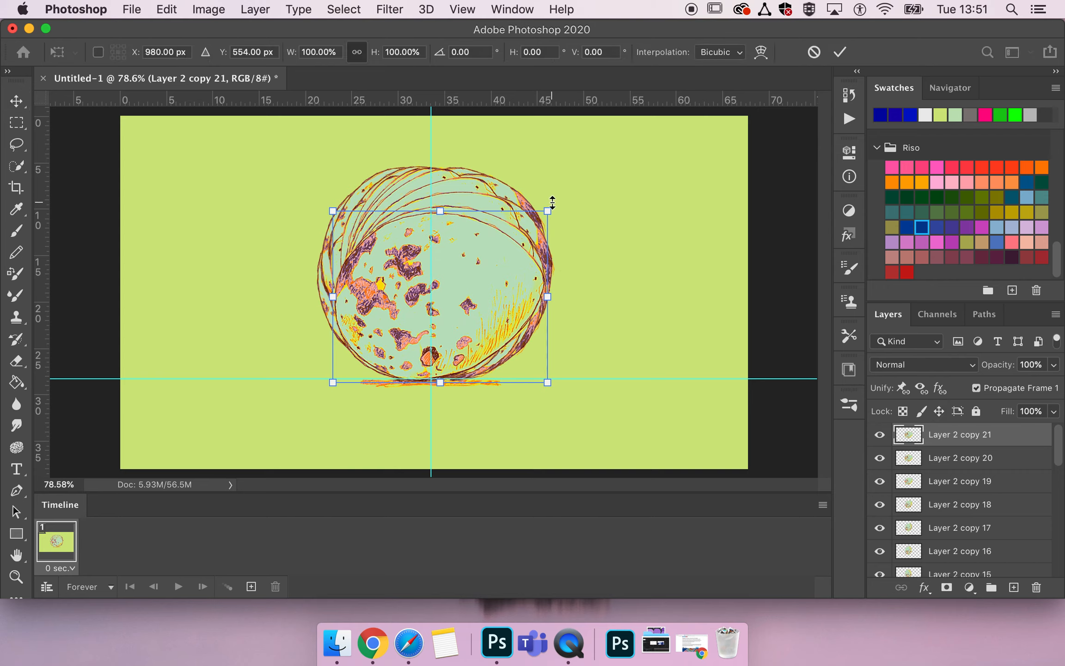
{"action": "left_click_drag", "start_coordinate": [560, 204], "coordinate": [572, 239]}
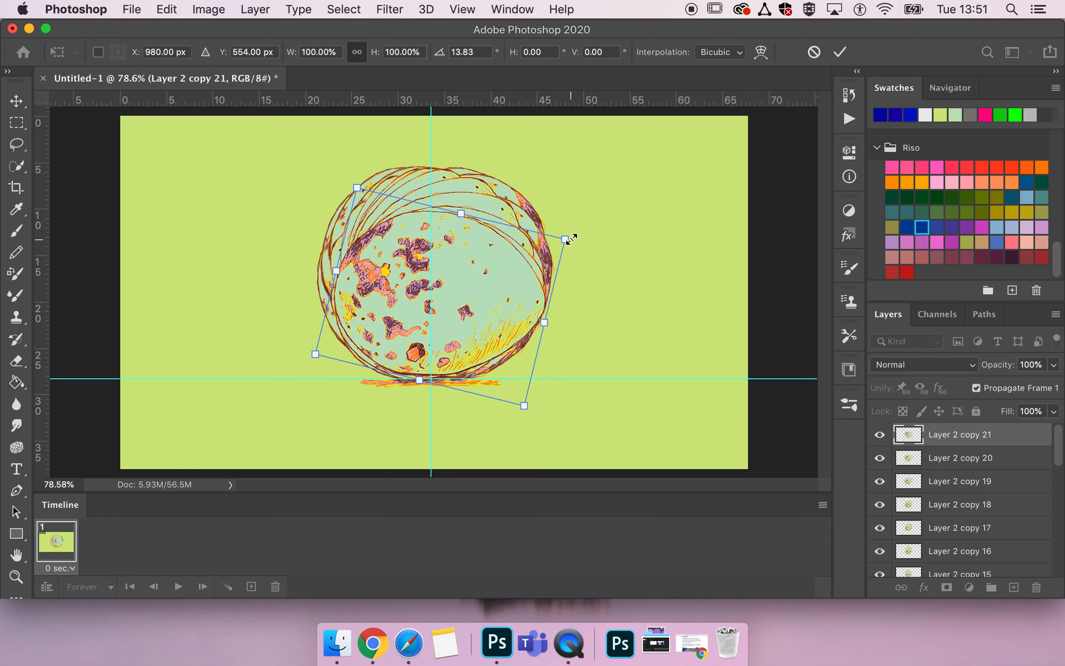
Move the twenty-first egg copy down to about Y 568 px, apply the transform, and nudge the egg slightly left.
{"action": "key", "text": "Down"}
{"action": "key", "text": "Down"}
{"action": "key", "text": "Down"}
{"action": "key", "text": "Down"}
{"action": "key", "text": "Down"}
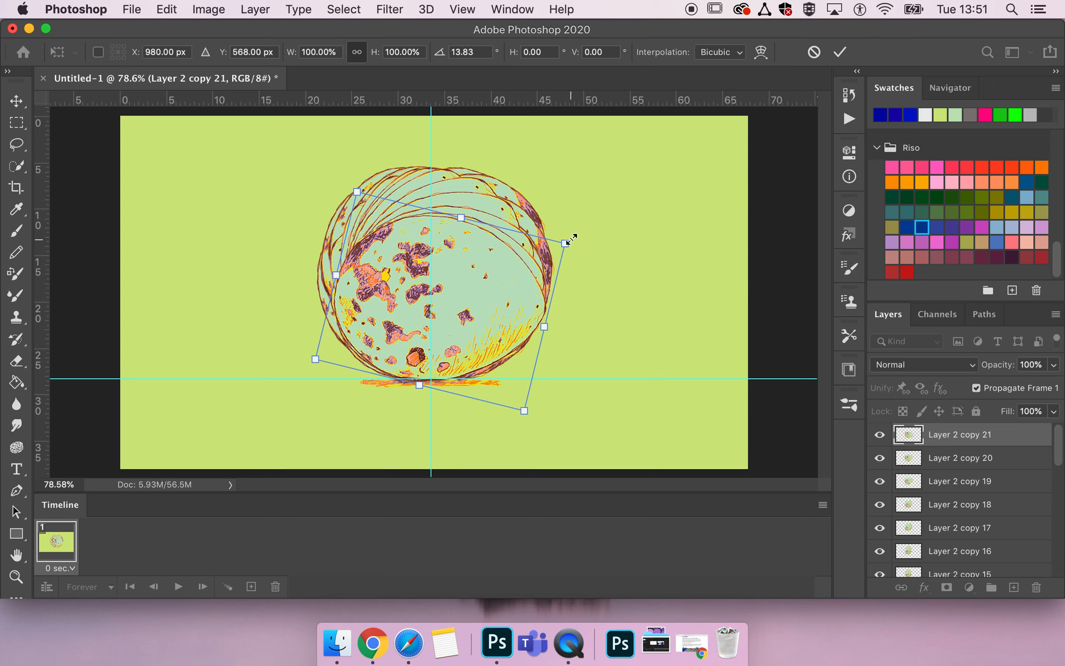
{"action": "key", "text": "Return"}
{"action": "key", "text": "Left"}
{"action": "key", "text": "Left"}
{"action": "key", "text": "Left"}
{"action": "key", "text": "Left"}
{"action": "key", "text": "Left"}
{"action": "key", "text": "Left"}
{"action": "key", "text": "Left"}
{"action": "key", "text": "Left"}
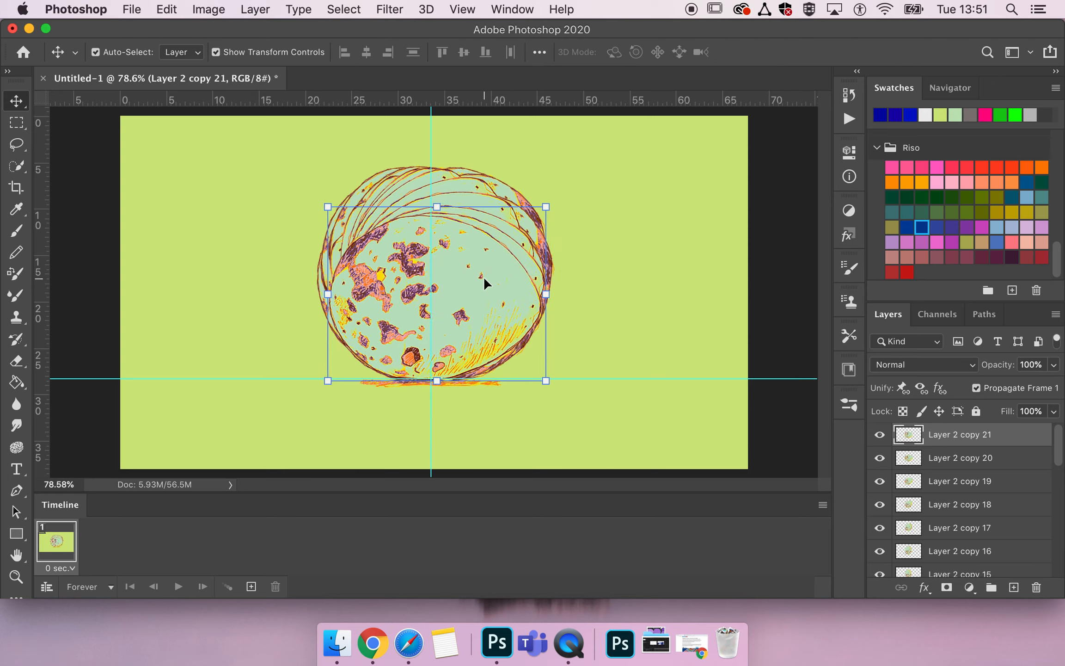
{"action": "key", "text": "Left"}
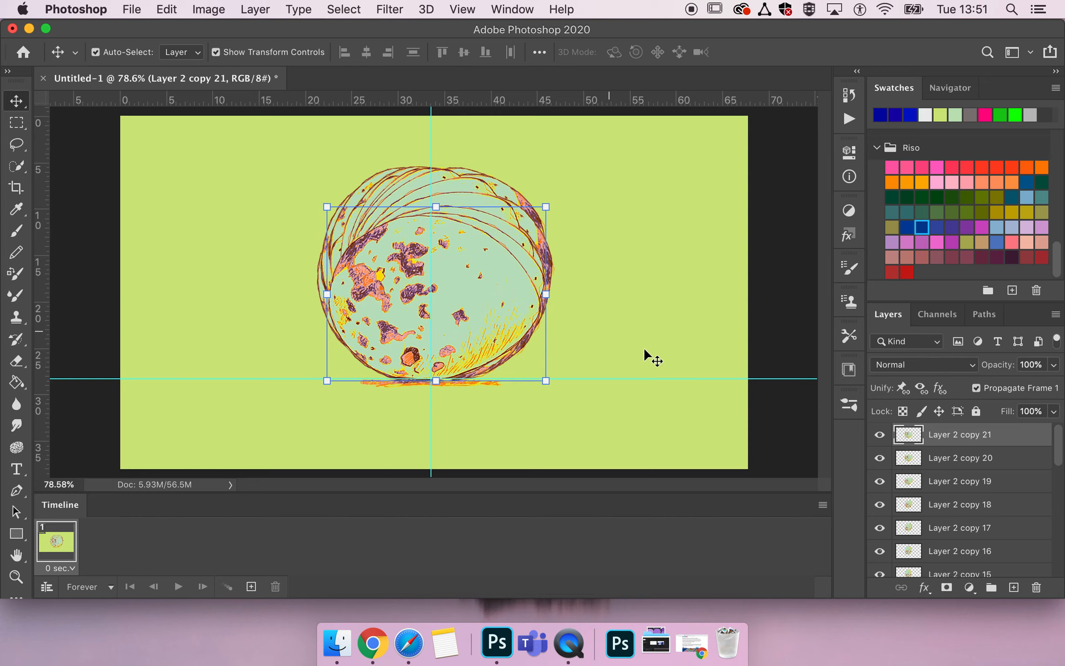
Nudge the eggs on the Layer 2 copy 20 and Layer 2 copy 19 layers slightly left.
{"action": "left_click", "coordinate": [958, 468]}
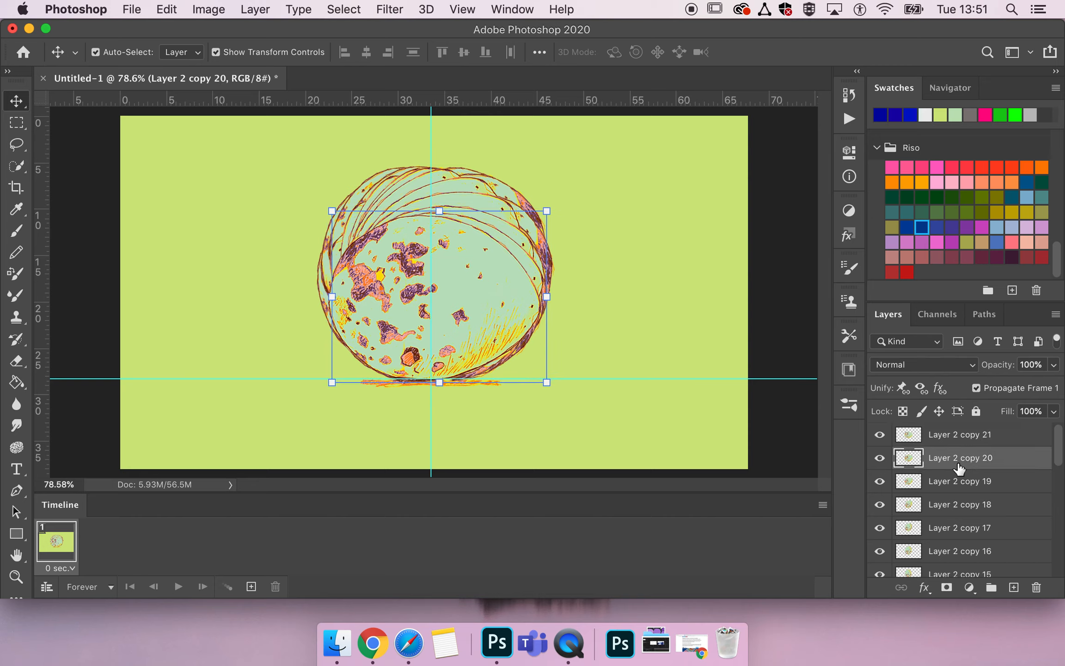
{"action": "key", "text": "Left"}
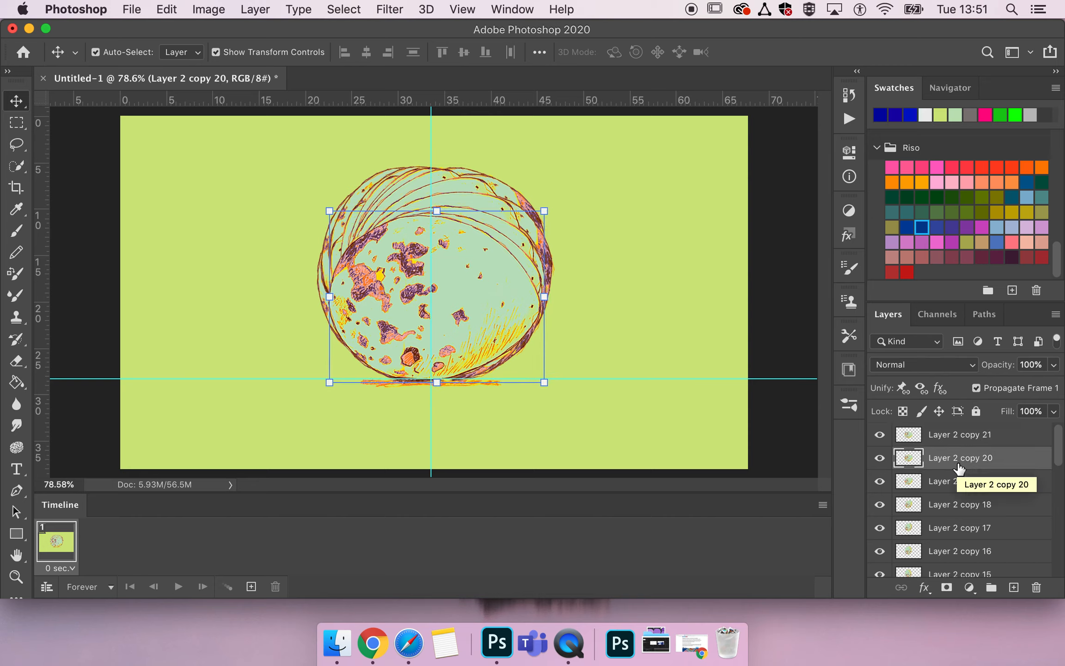
{"action": "left_click", "coordinate": [946, 442]}
{"action": "left_click", "coordinate": [950, 482]}
{"action": "key", "text": "Left"}
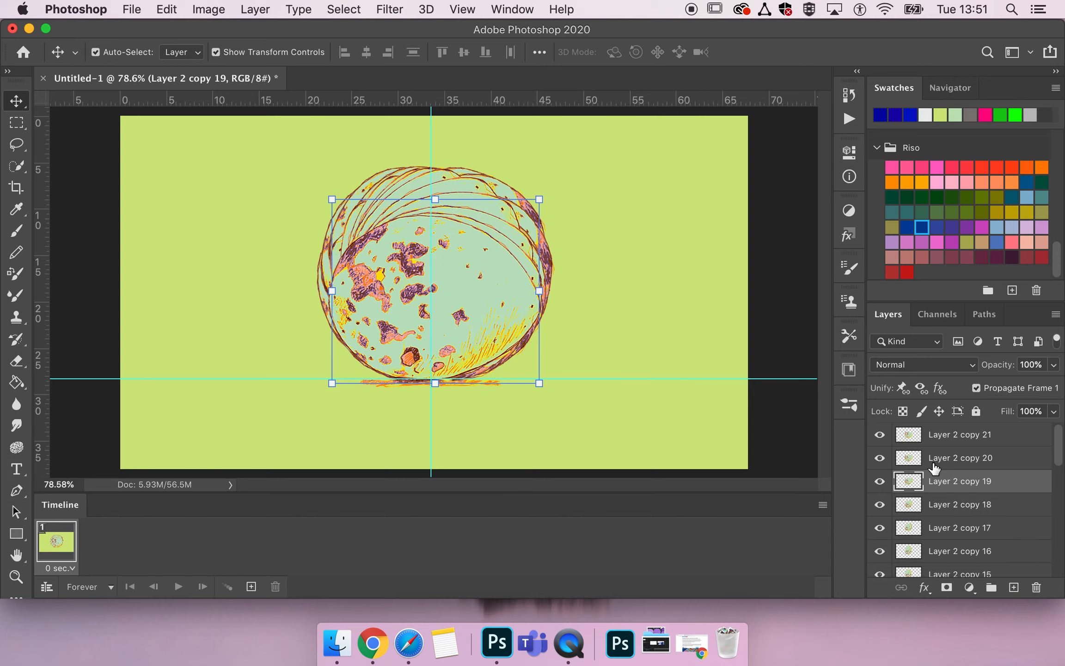
Create animation frames from all the document's layers with Make Frames From Layers.
{"action": "scroll", "coordinate": [942, 504], "scroll_direction": "down", "scroll_amount": 10}
{"action": "scroll", "coordinate": [942, 504], "scroll_direction": "up", "scroll_amount": 10}
{"action": "left_click", "coordinate": [950, 434]}
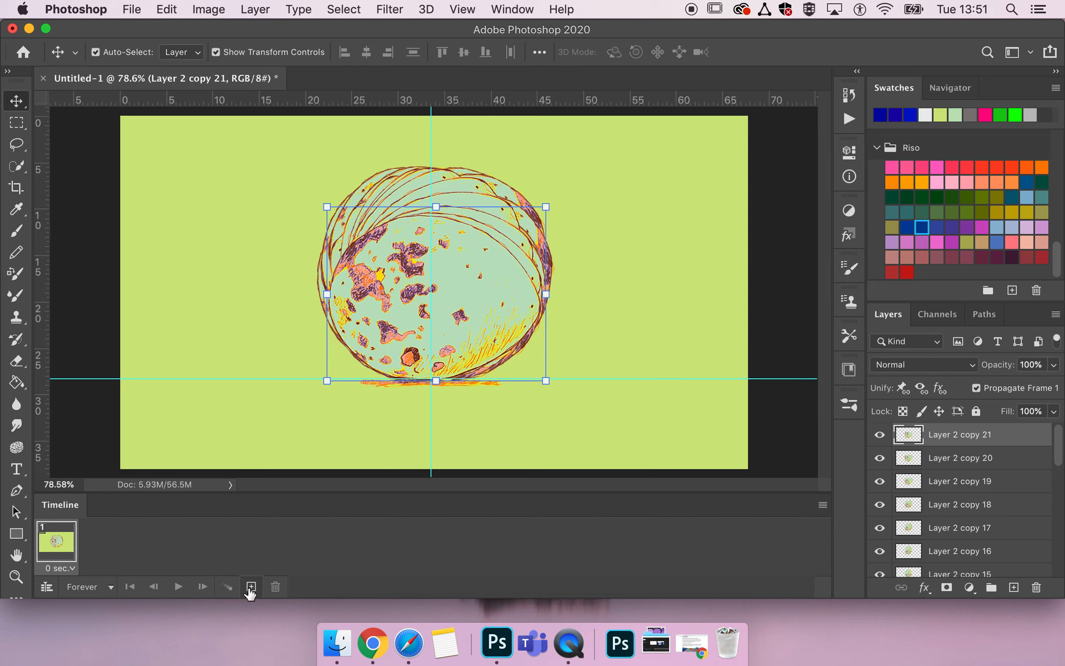
{"action": "scroll", "coordinate": [986, 562], "scroll_direction": "down", "scroll_amount": 10}
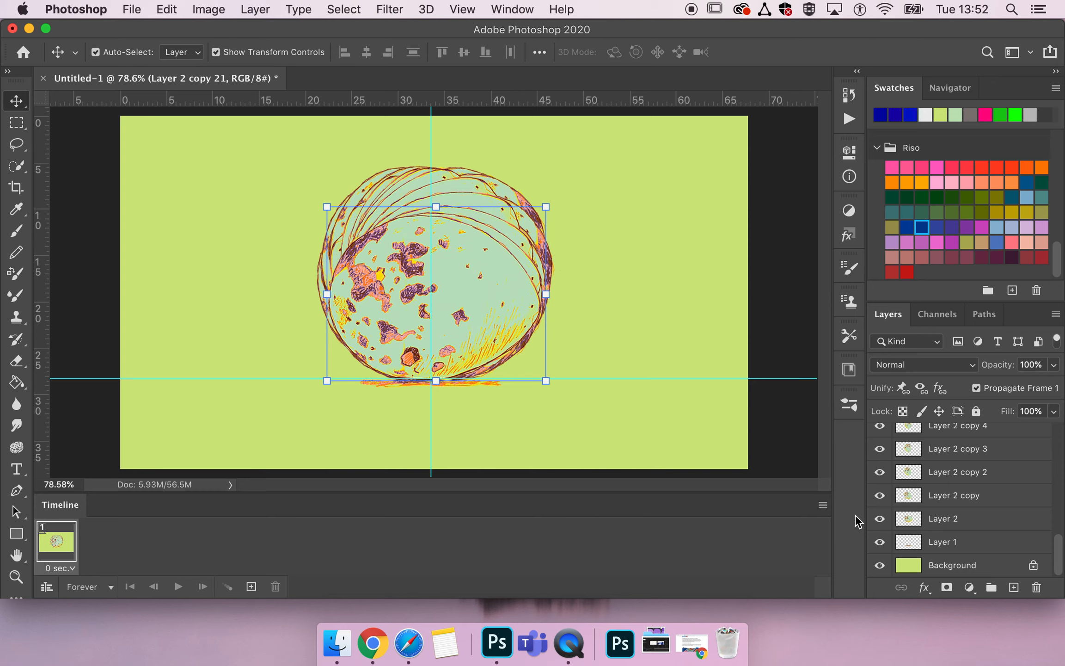
{"action": "left_click", "coordinate": [823, 505]}
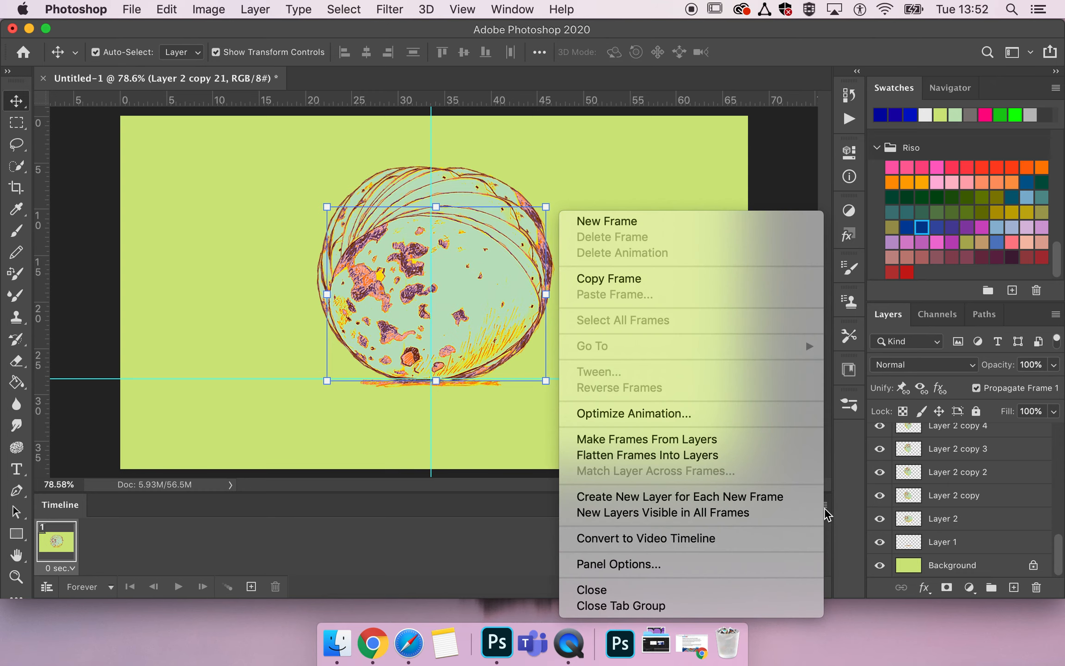
{"action": "left_click", "coordinate": [740, 440]}
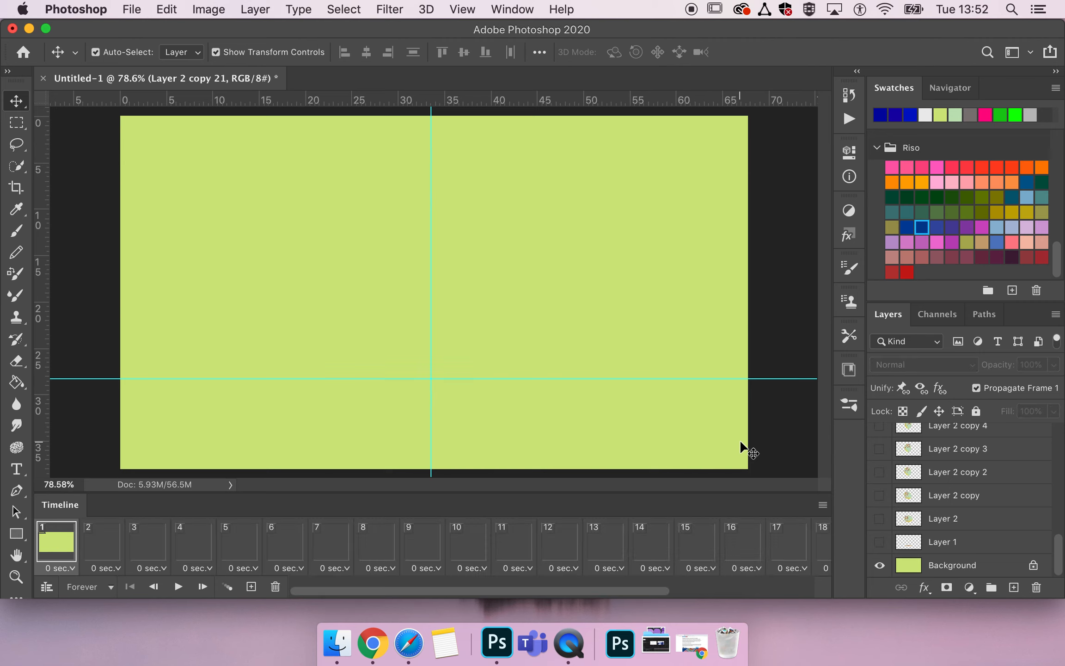
Play back the new frame animation, stop it, and inspect the contents of frames 1 and 3.
{"action": "key", "text": "space"}
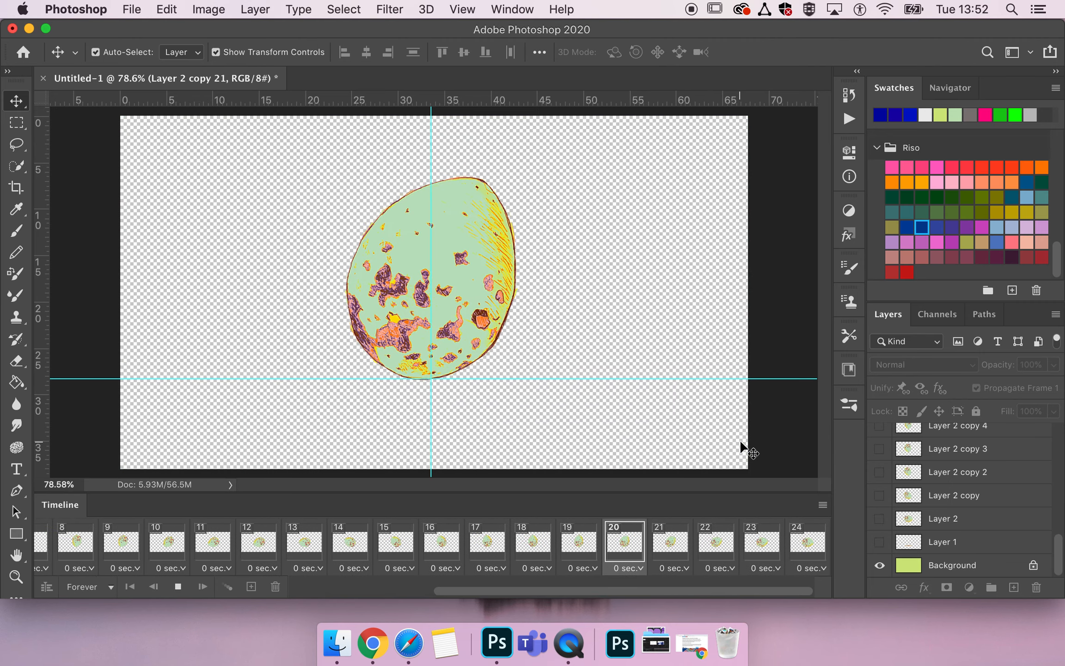
{"action": "key", "text": "space"}
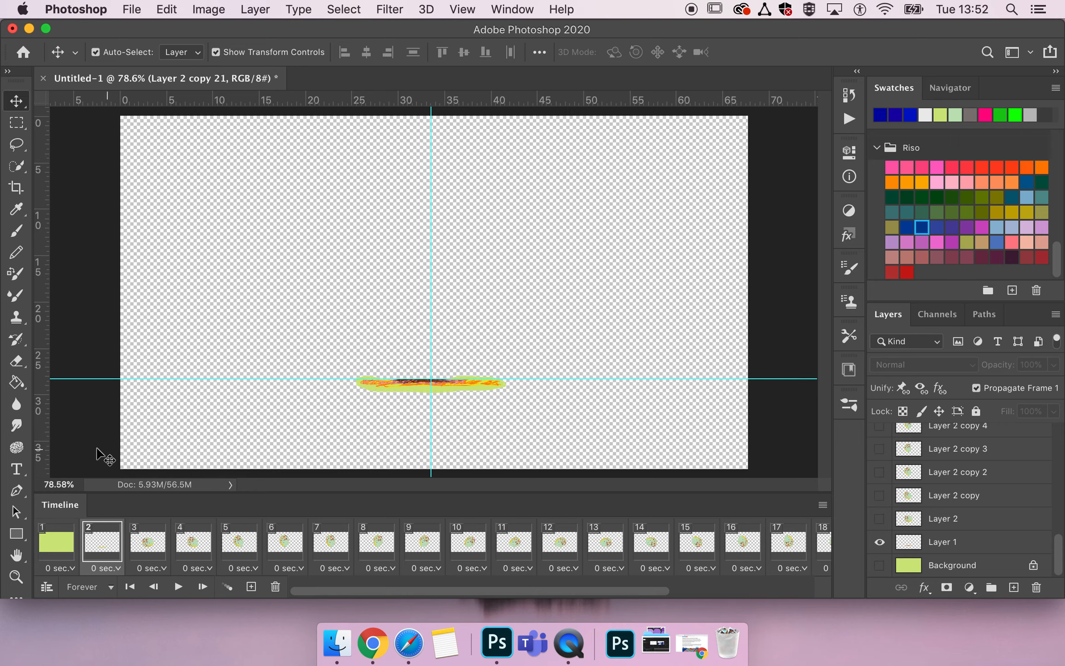
{"action": "left_click", "coordinate": [56, 540]}
{"action": "left_click", "coordinate": [147, 540]}
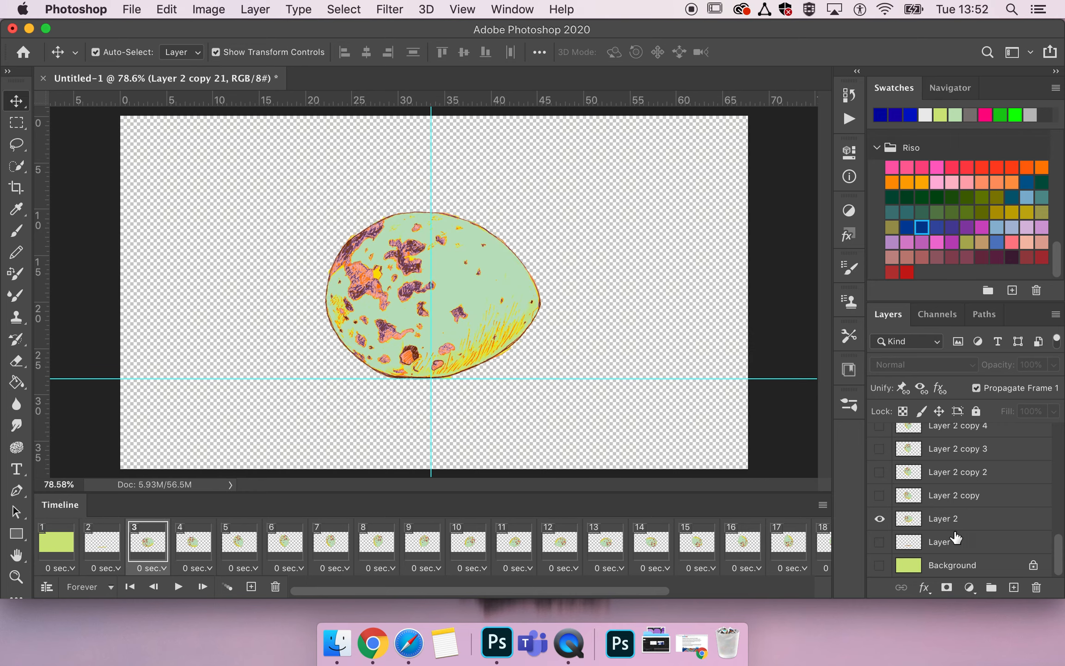
From frame 1, switch the Background off and on and show Layer 1, so both layers propagate to every frame.
{"action": "left_click", "coordinate": [63, 554]}
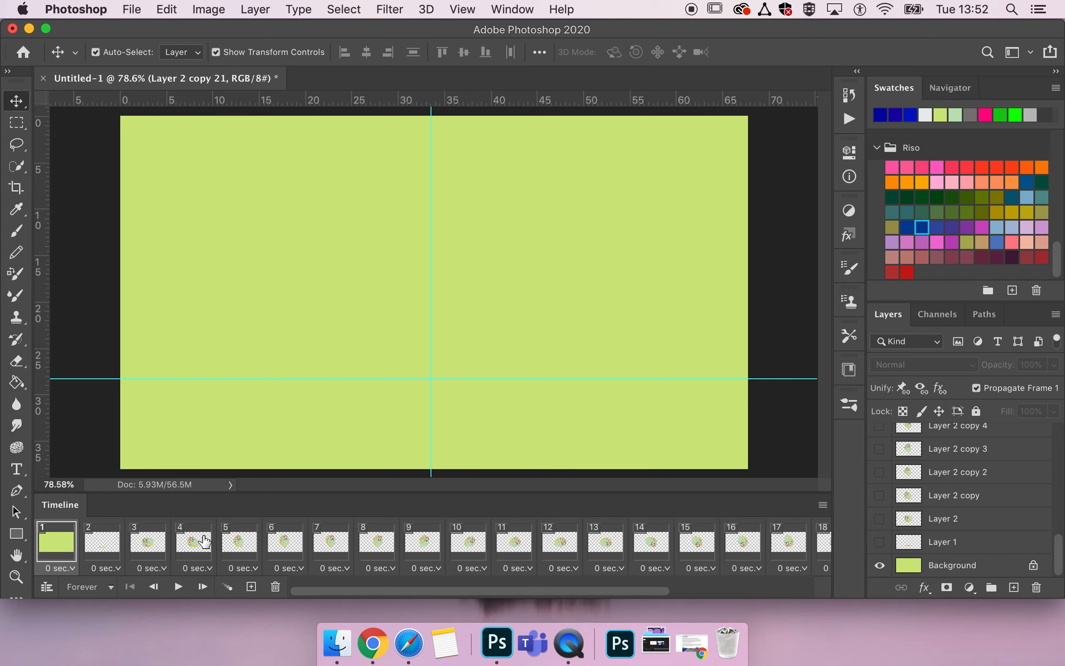
{"action": "scroll", "coordinate": [205, 541], "scroll_direction": "right", "scroll_amount": 5}
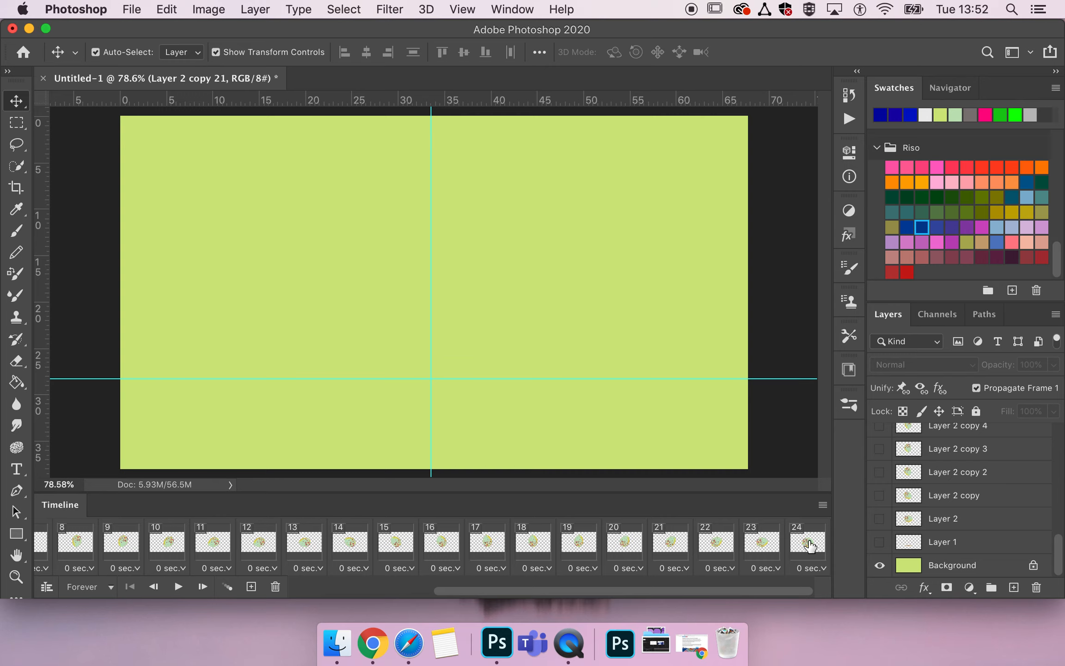
{"action": "left_click", "coordinate": [879, 565]}
{"action": "left_click", "coordinate": [879, 565]}
{"action": "scroll", "coordinate": [598, 545], "scroll_direction": "left", "scroll_amount": 5}
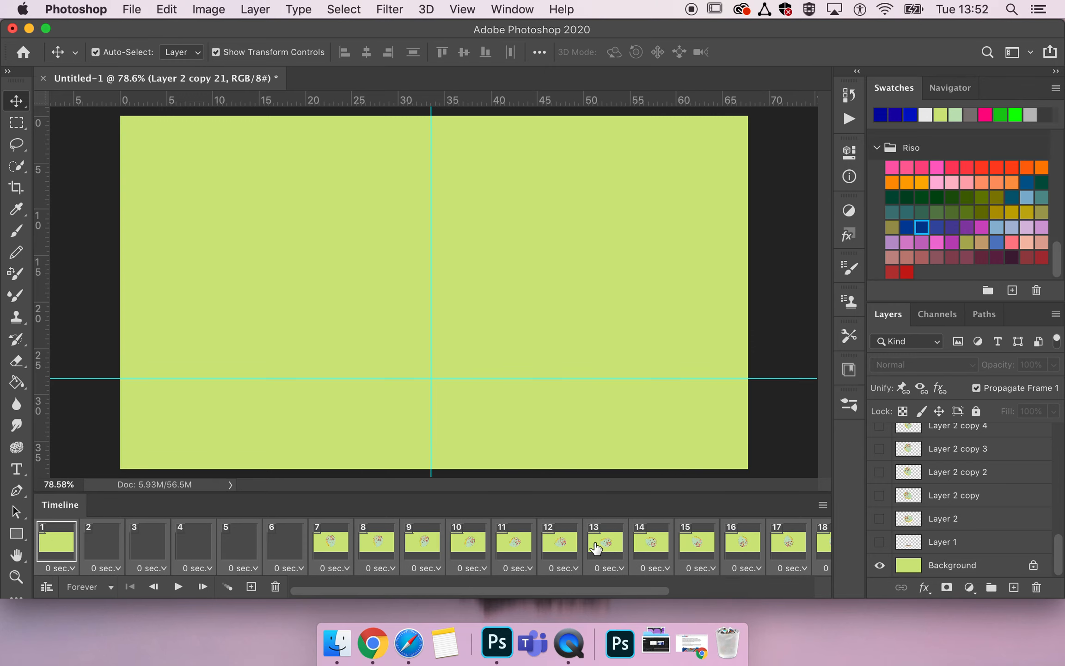
{"action": "left_click", "coordinate": [880, 543]}
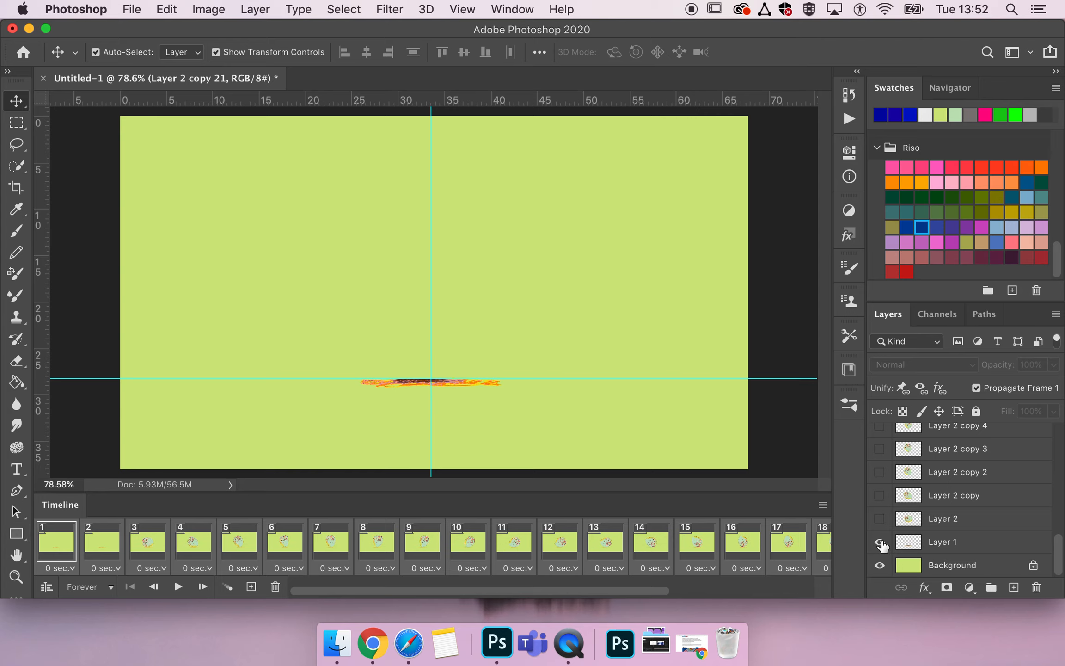
Check the opening frames and delete frames 1 and 2, the two without an egg.
{"action": "left_click", "coordinate": [97, 552]}
{"action": "left_click", "coordinate": [60, 548]}
{"action": "left_click", "coordinate": [99, 548]}
{"action": "left_click", "coordinate": [139, 547]}
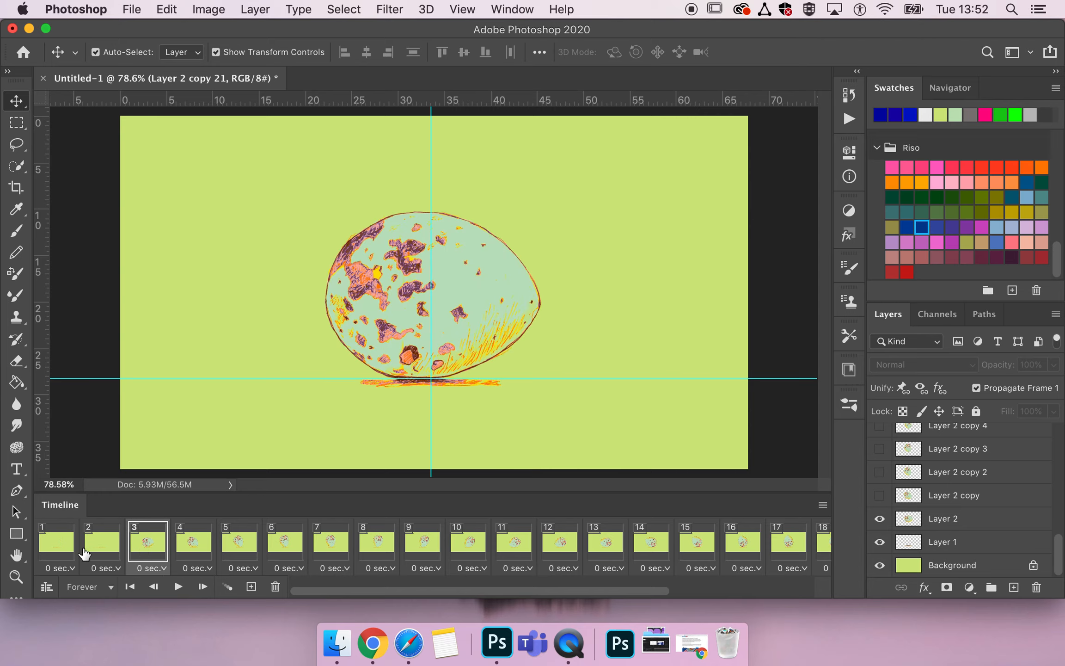
{"action": "left_click", "coordinate": [64, 546]}
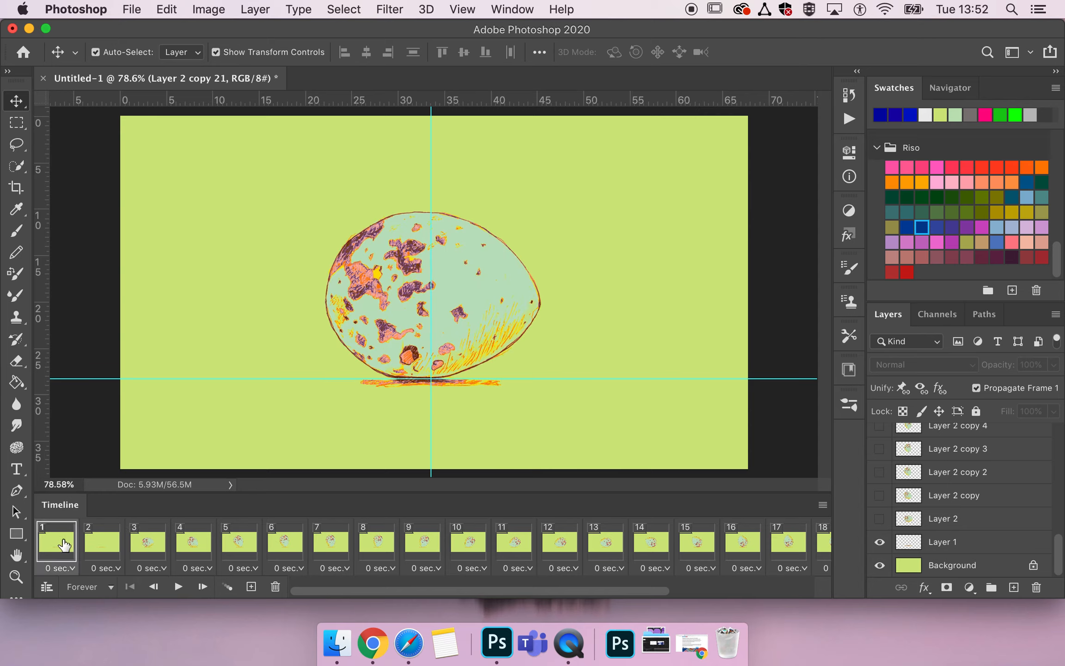
{"action": "left_click", "coordinate": [95, 548], "text": "shift"}
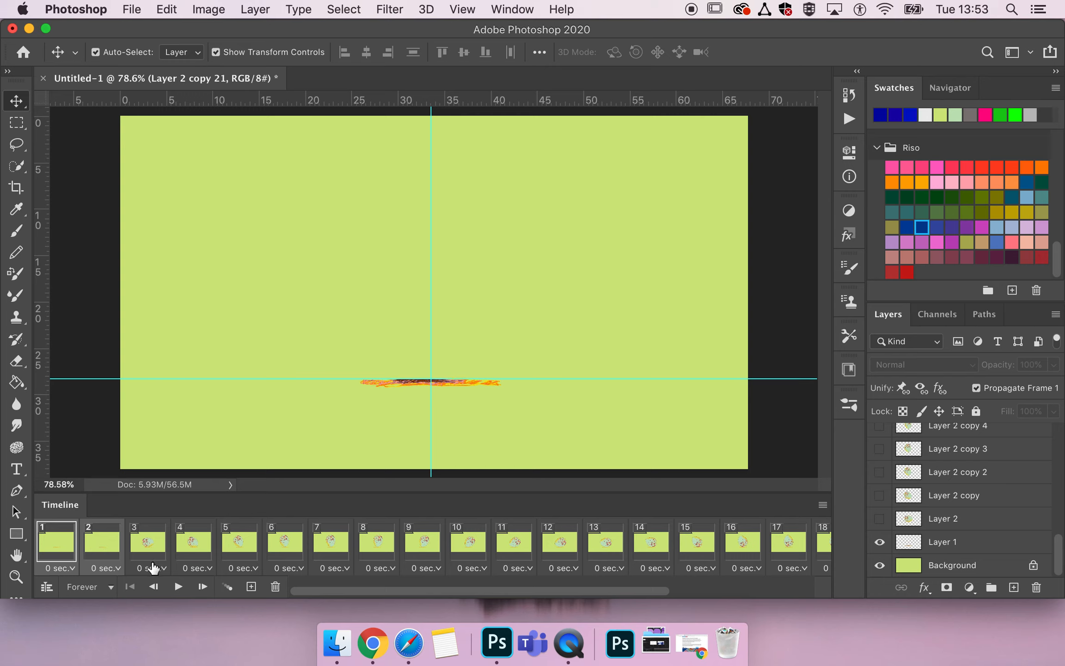
{"action": "left_click", "coordinate": [276, 586]}
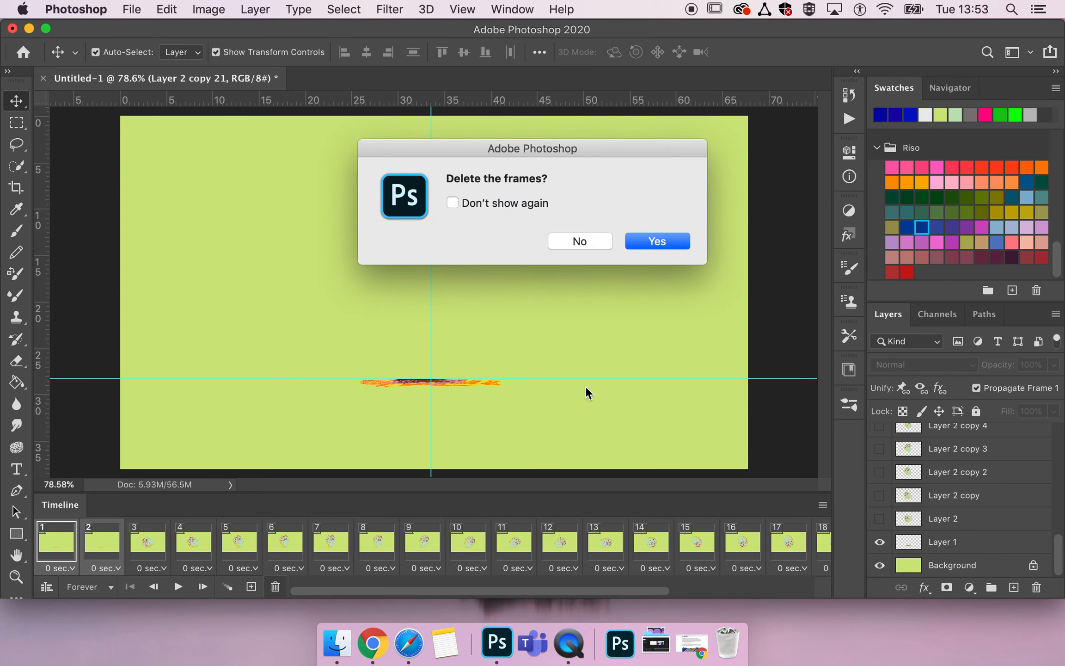
{"action": "left_click", "coordinate": [664, 241]}
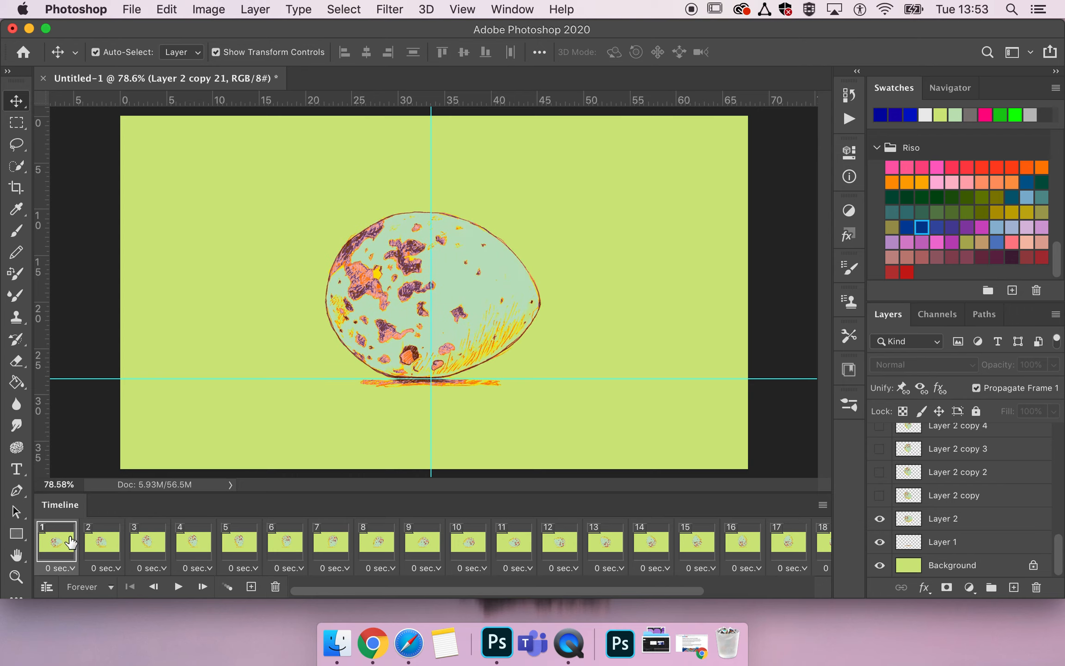
Play back the animation, stop it, and compare the egg's position in frame 1 with that in frame 22.
{"action": "key", "text": "space"}
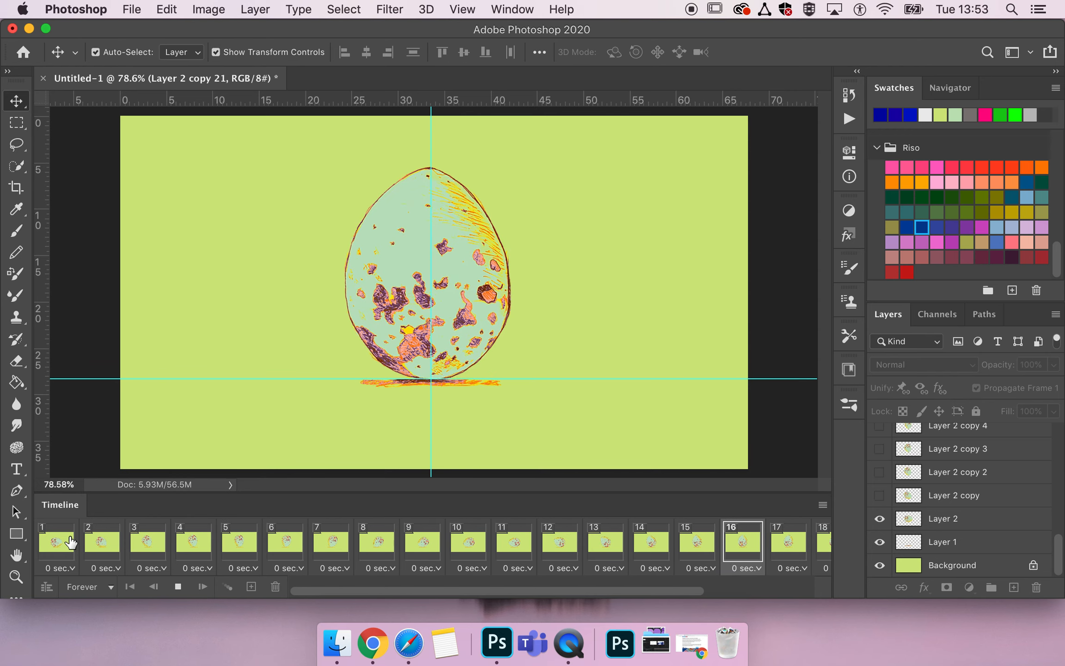
{"action": "key", "text": "space"}
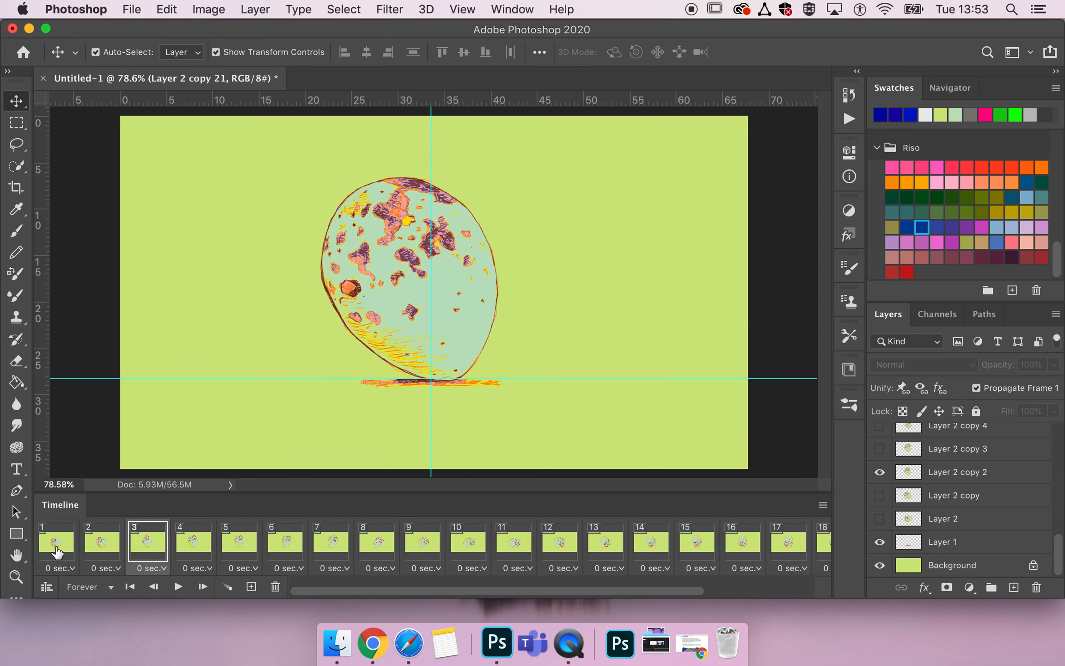
{"action": "left_click", "coordinate": [57, 551]}
{"action": "scroll", "coordinate": [347, 547], "scroll_direction": "right", "scroll_amount": 5}
{"action": "left_click", "coordinate": [817, 549]}
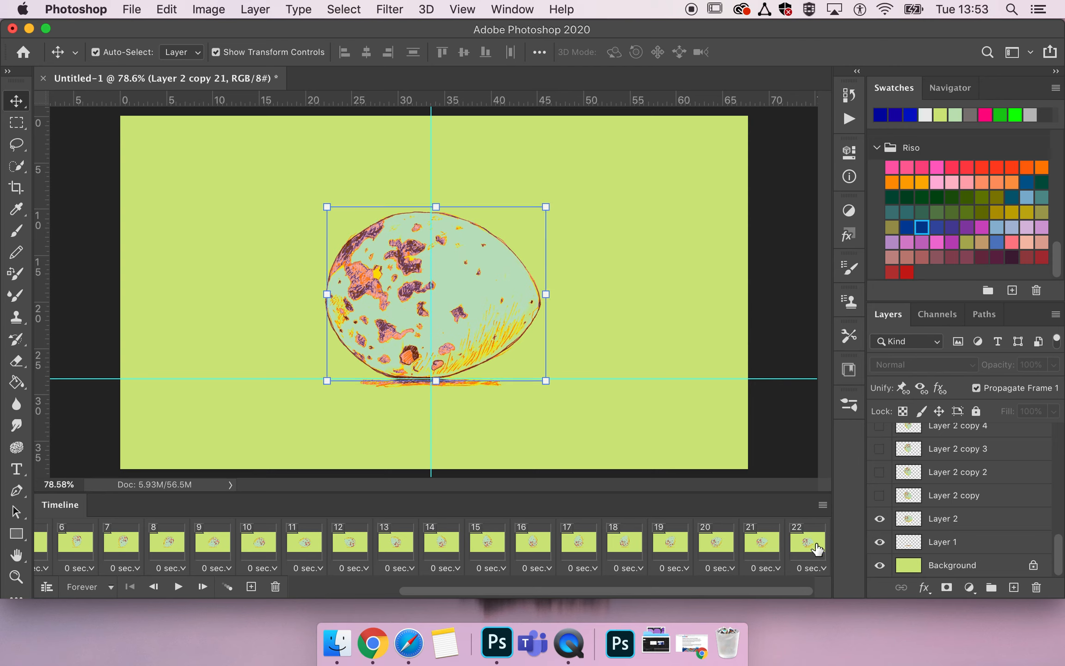
{"action": "scroll", "coordinate": [86, 555], "scroll_direction": "left", "scroll_amount": 5}
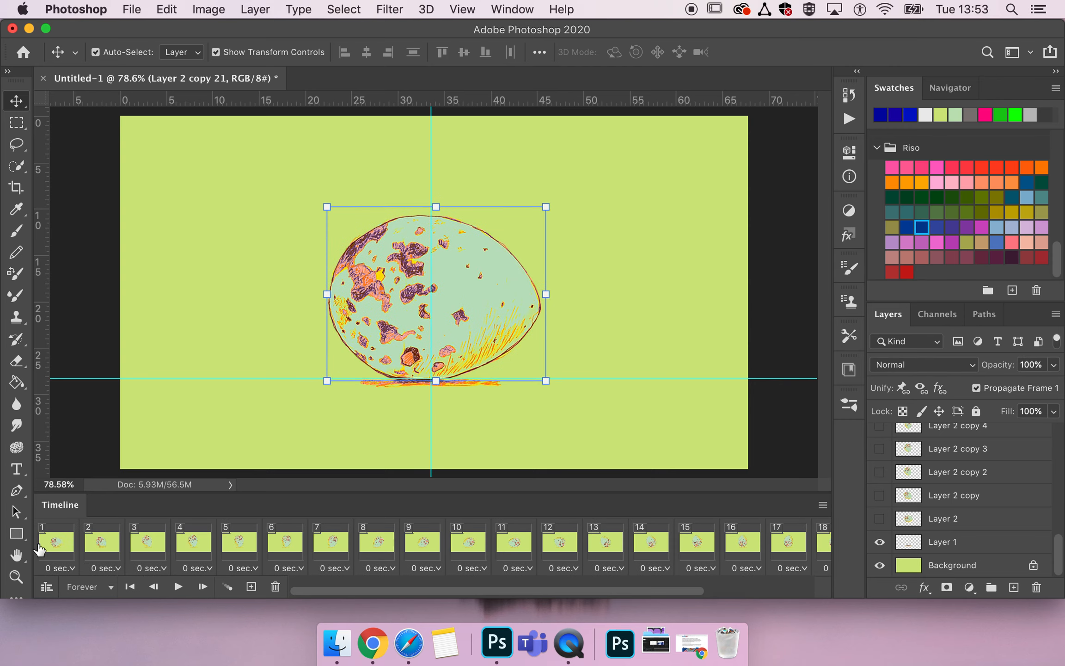
{"action": "left_click", "coordinate": [39, 549]}
{"action": "scroll", "coordinate": [194, 549], "scroll_direction": "right", "scroll_amount": 3}
{"action": "left_click", "coordinate": [806, 545]}
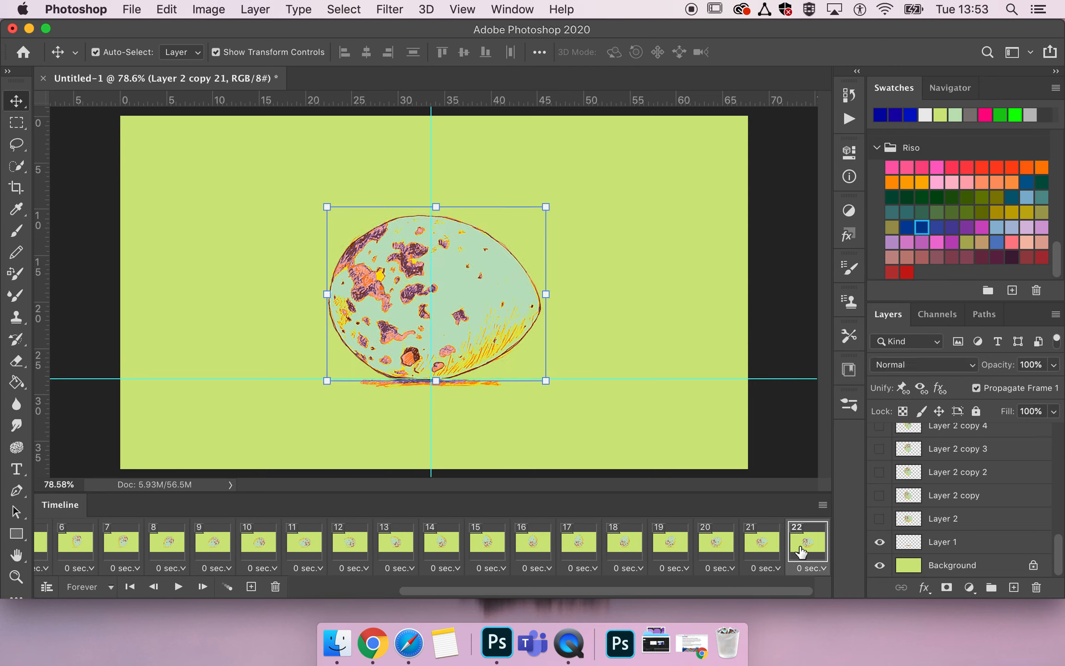
{"action": "scroll", "coordinate": [802, 550], "scroll_direction": "left", "scroll_amount": 5}
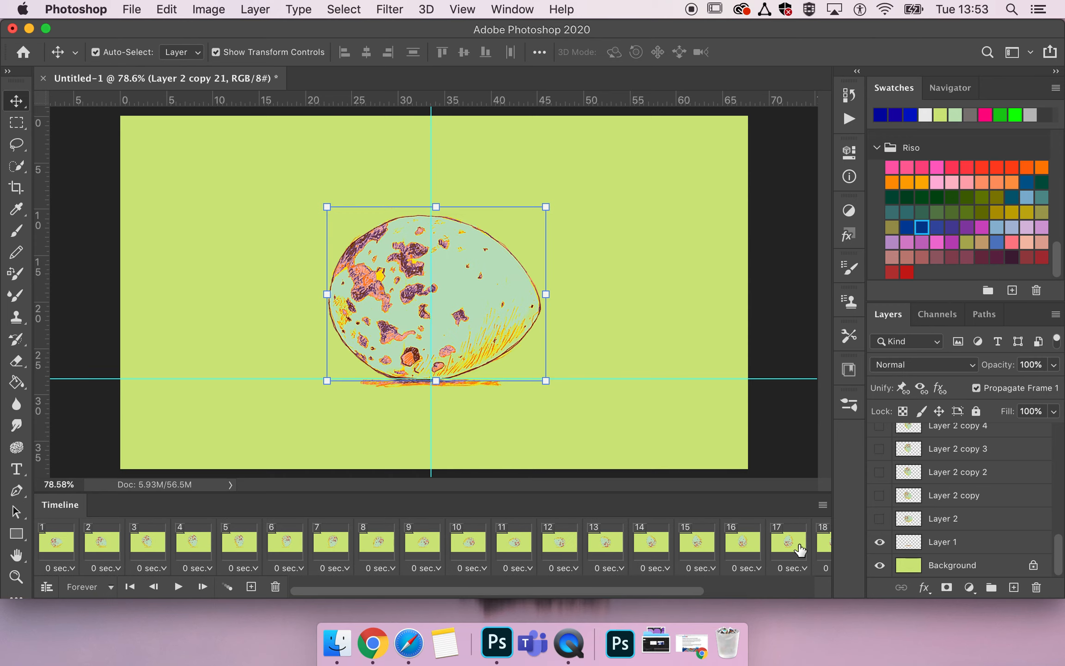
{"action": "left_click", "coordinate": [52, 538]}
{"action": "scroll", "coordinate": [418, 550], "scroll_direction": "right", "scroll_amount": 1}
{"action": "scroll", "coordinate": [418, 550], "scroll_direction": "right", "scroll_amount": 3}
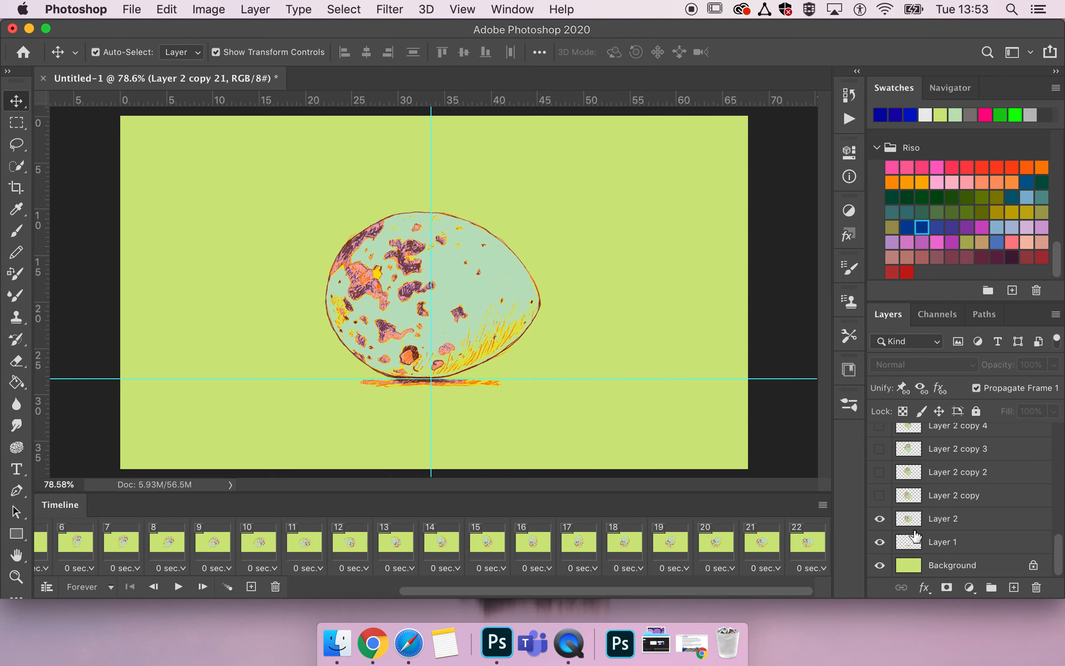
Delete frame 22, the near-duplicate of frame 1, and play back the animation to check the loop.
{"action": "left_click", "coordinate": [806, 546]}
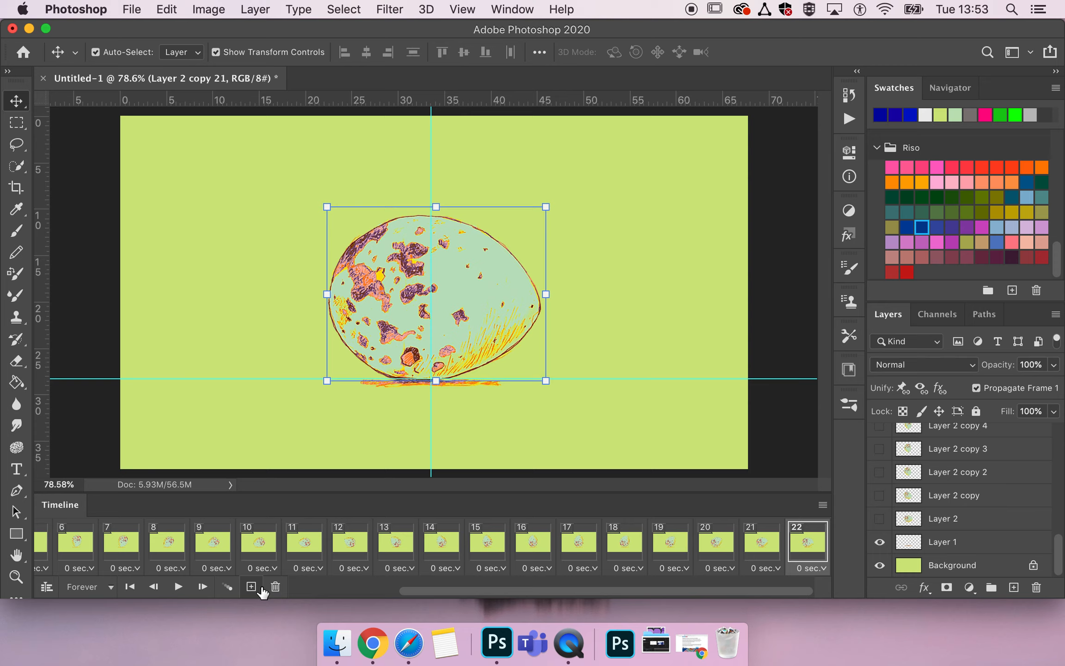
{"action": "scroll", "coordinate": [99, 540], "scroll_direction": "left", "scroll_amount": 5}
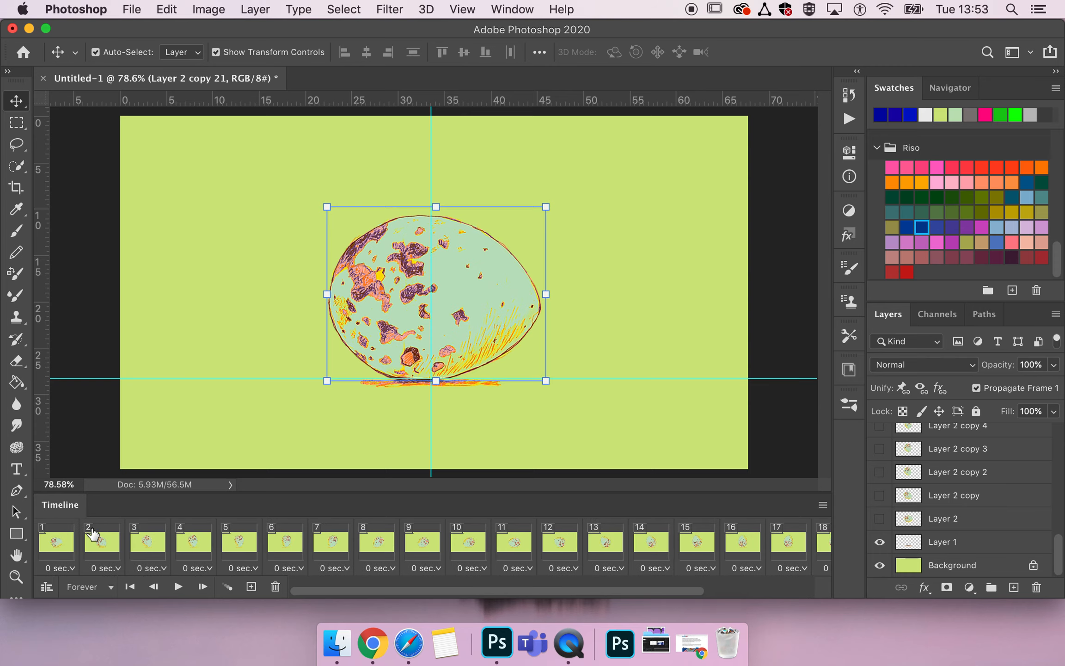
{"action": "scroll", "coordinate": [286, 573], "scroll_direction": "right", "scroll_amount": 5}
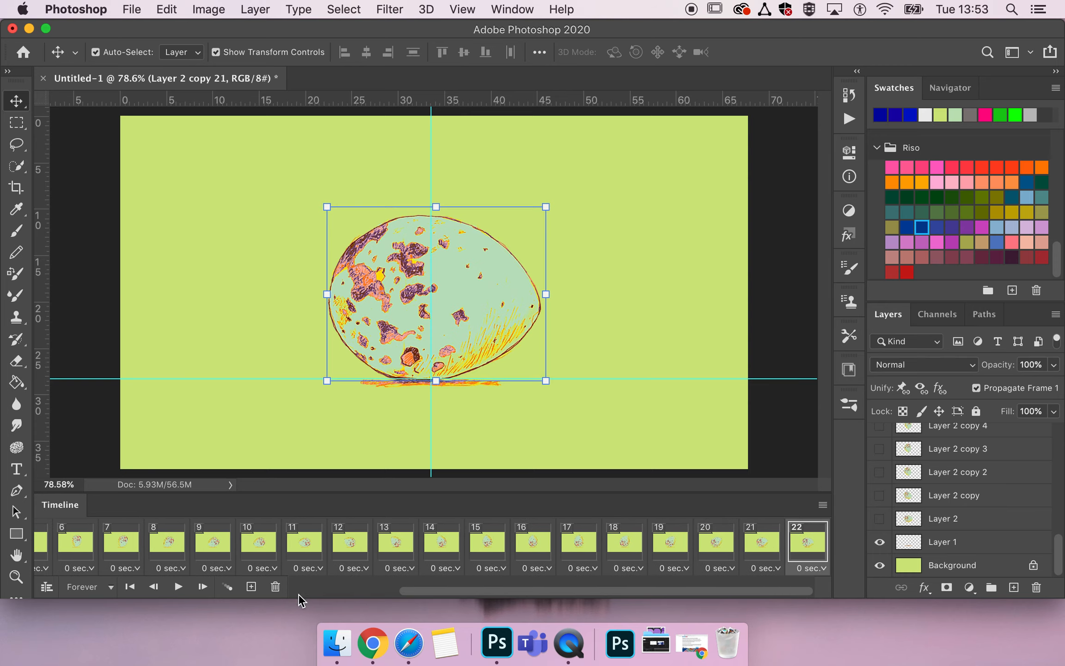
{"action": "left_click", "coordinate": [276, 586]}
{"action": "left_click", "coordinate": [672, 240]}
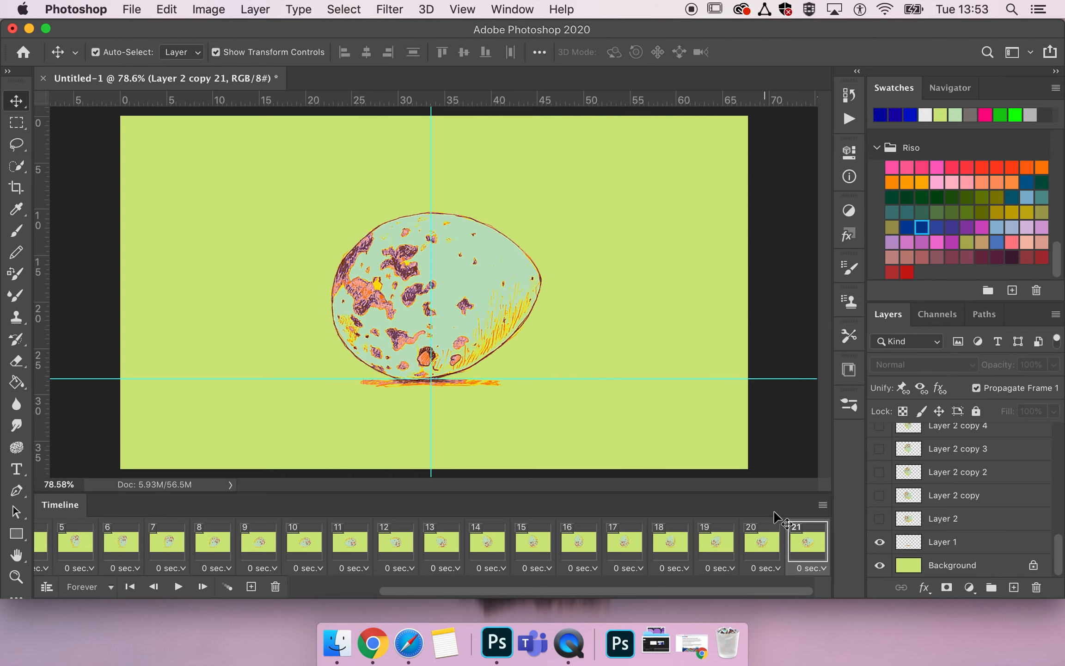
{"action": "key", "text": "space"}
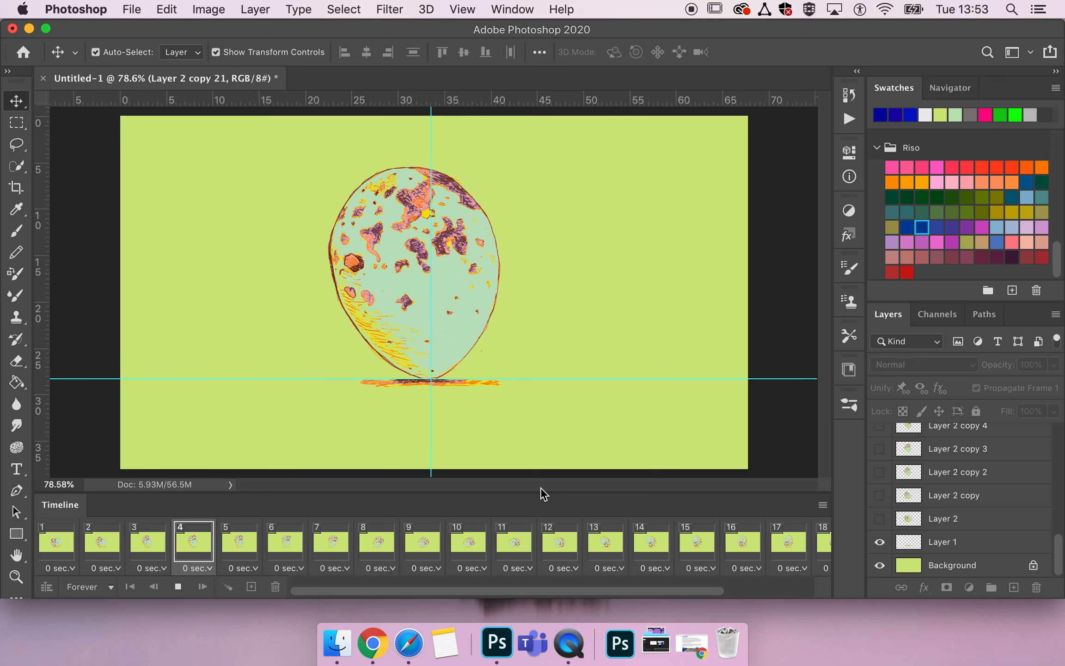
{"action": "left_click", "coordinate": [63, 545]}
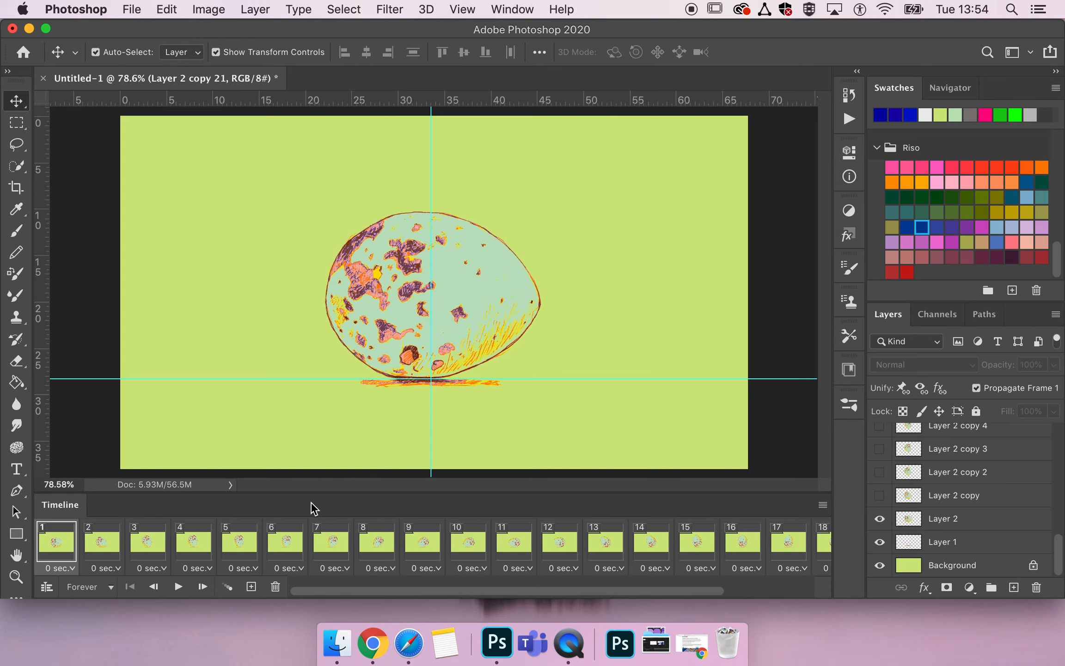
Go to frame 2 and duplicate the Layer 1 shadow layer.
{"action": "left_click", "coordinate": [98, 541]}
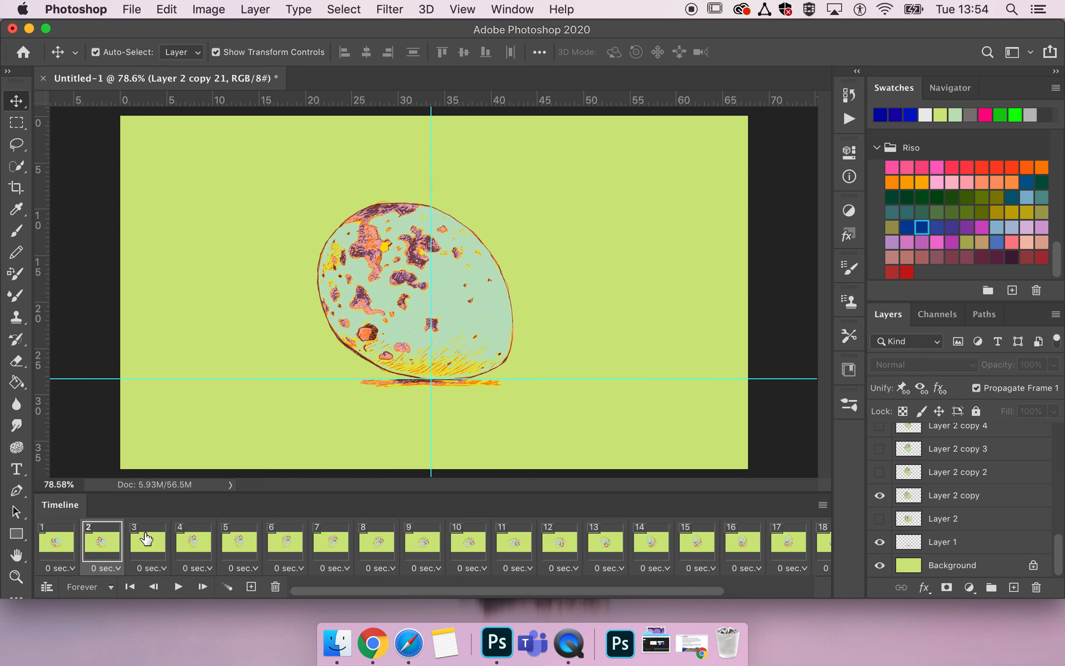
{"action": "left_click", "coordinate": [927, 545]}
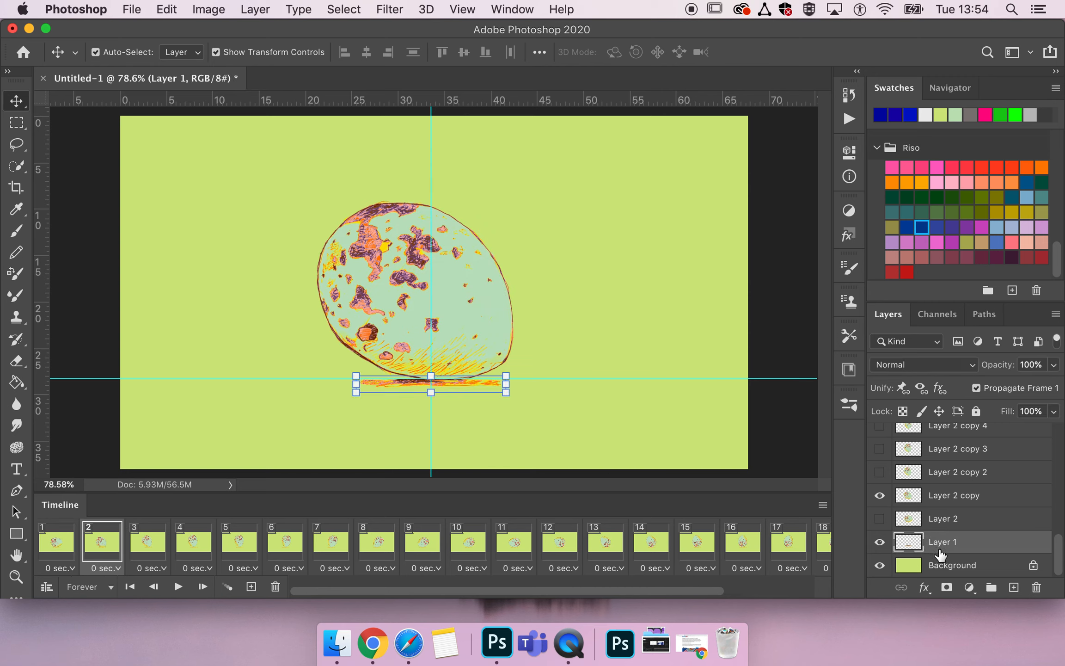
{"action": "left_click_drag", "start_coordinate": [942, 545], "coordinate": [951, 528]}
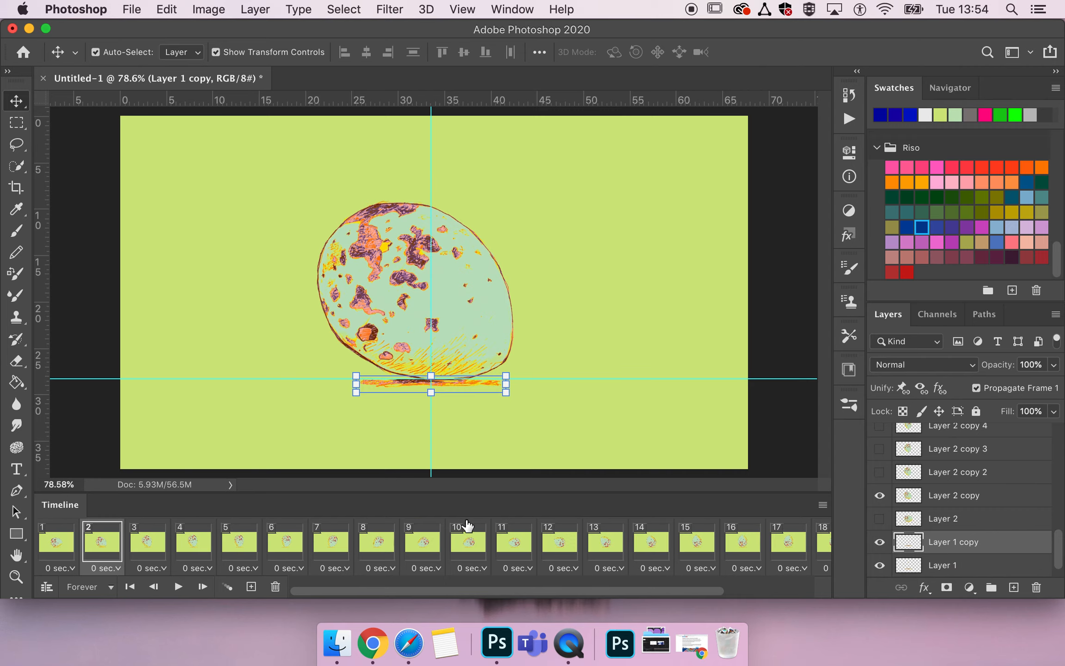
Narrow the shadow copy from both ends to about 83% width, apply the transform, and hide Layer 1 in frame 2.
{"action": "left_click", "coordinate": [507, 385]}
{"action": "left_click_drag", "start_coordinate": [503, 385], "coordinate": [490, 385]}
{"action": "left_click_drag", "start_coordinate": [355, 384], "coordinate": [366, 385]}
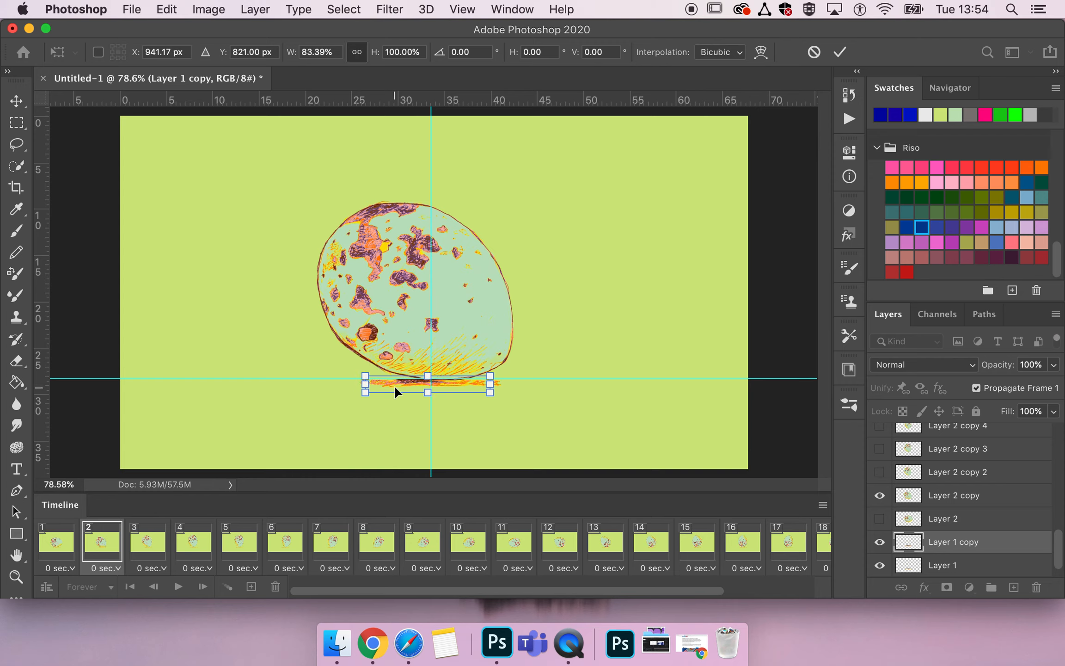
{"action": "key", "text": "Return"}
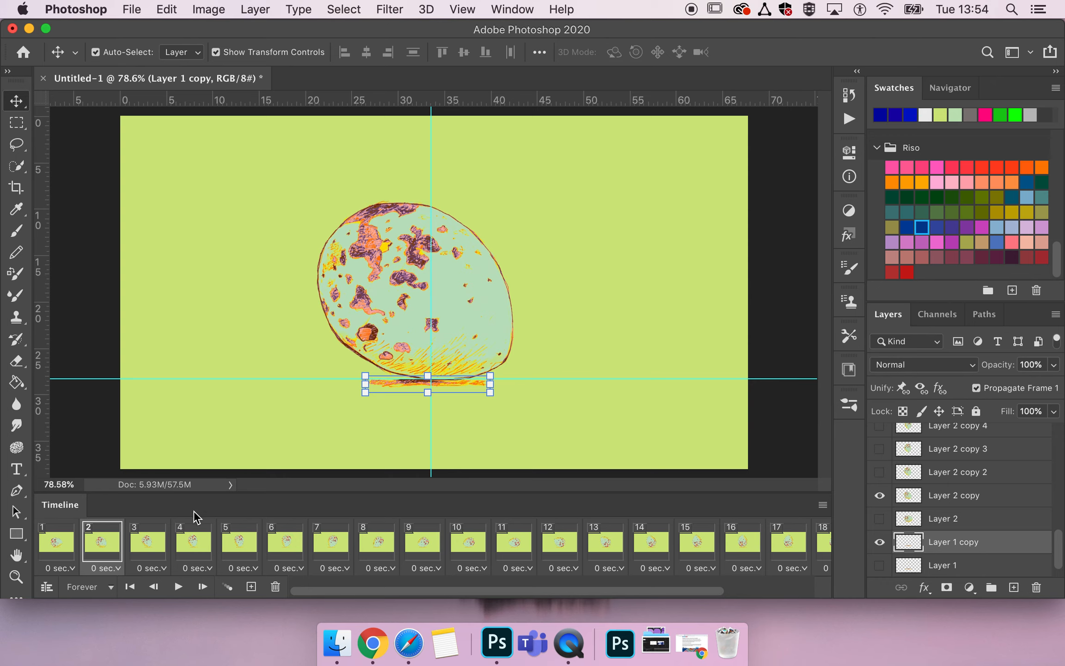
In frame 3, hide the original Layer 1 shadow and show the Layer 1 copy shadow instead.
{"action": "left_click", "coordinate": [160, 545]}
{"action": "left_click", "coordinate": [880, 565]}
{"action": "left_click", "coordinate": [879, 542]}
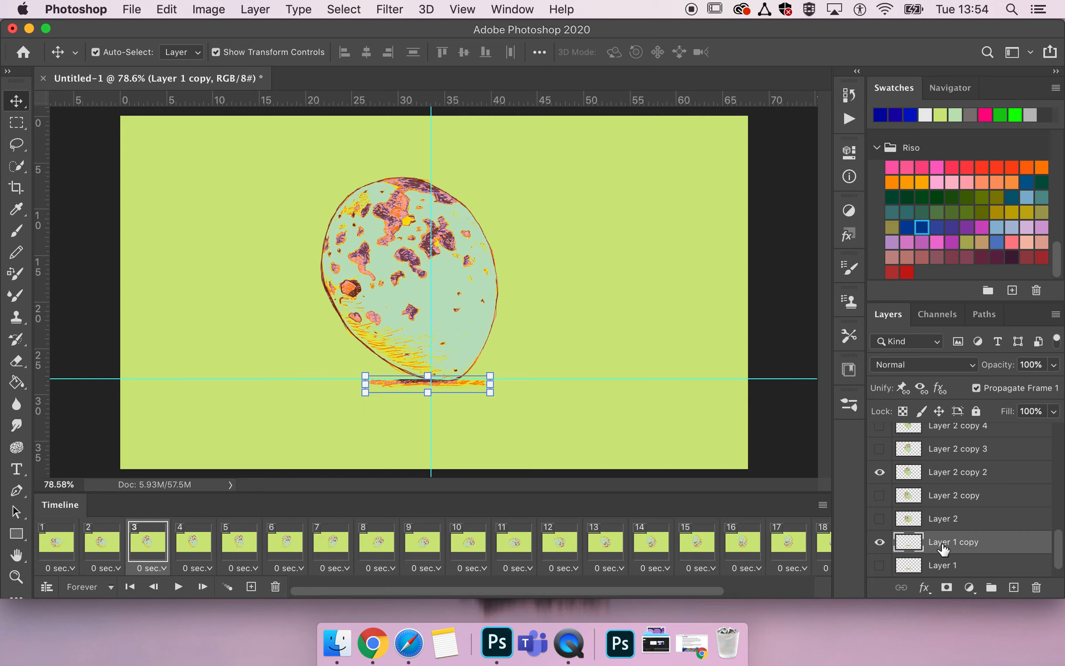
In frame 3, duplicate the Layer 1 copy shadow, narrow the duplicate from both ends to about 82% width, and hide Layer 1 copy.
{"action": "left_click_drag", "start_coordinate": [946, 547], "coordinate": [943, 537]}
{"action": "left_click_drag", "start_coordinate": [491, 388], "coordinate": [479, 388]}
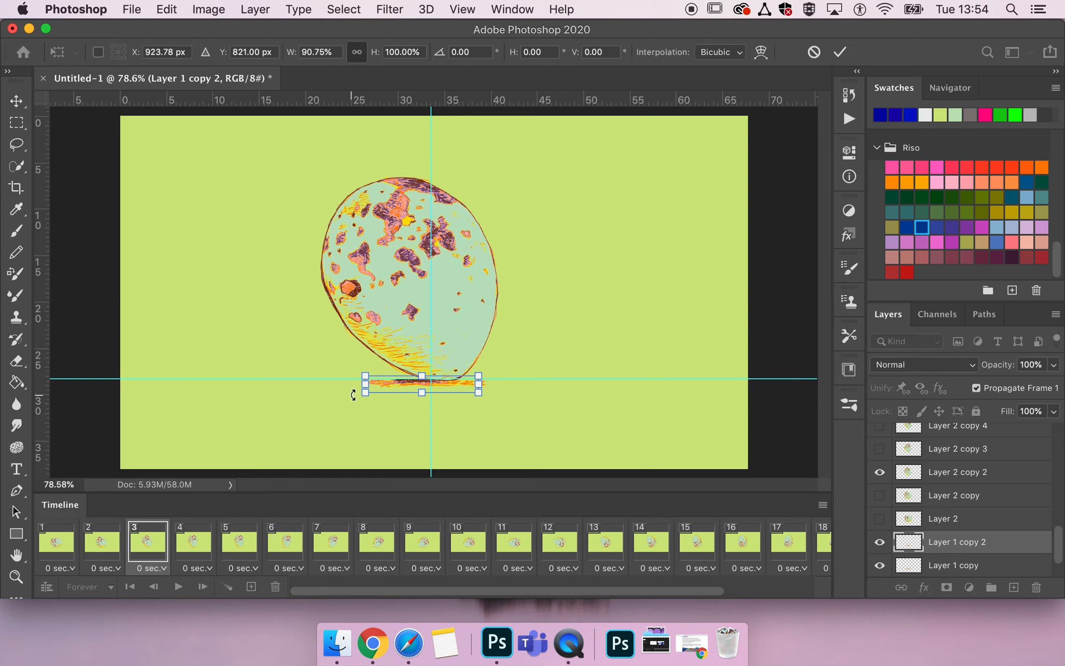
{"action": "left_click_drag", "start_coordinate": [369, 385], "coordinate": [376, 384]}
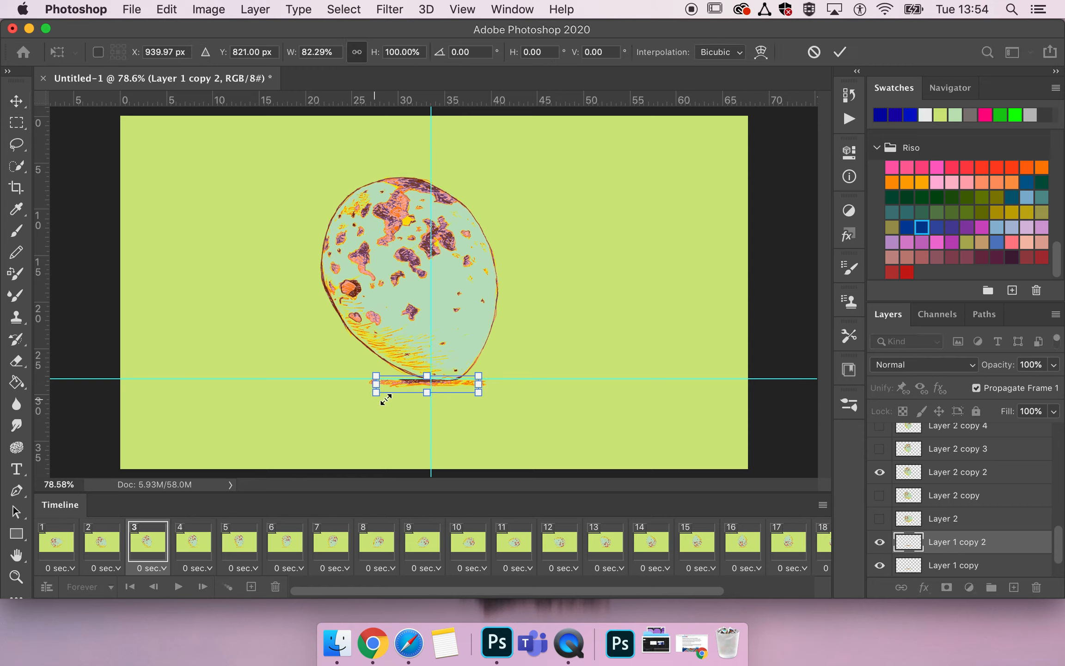
{"action": "key", "text": "Return"}
{"action": "left_click", "coordinate": [878, 565]}
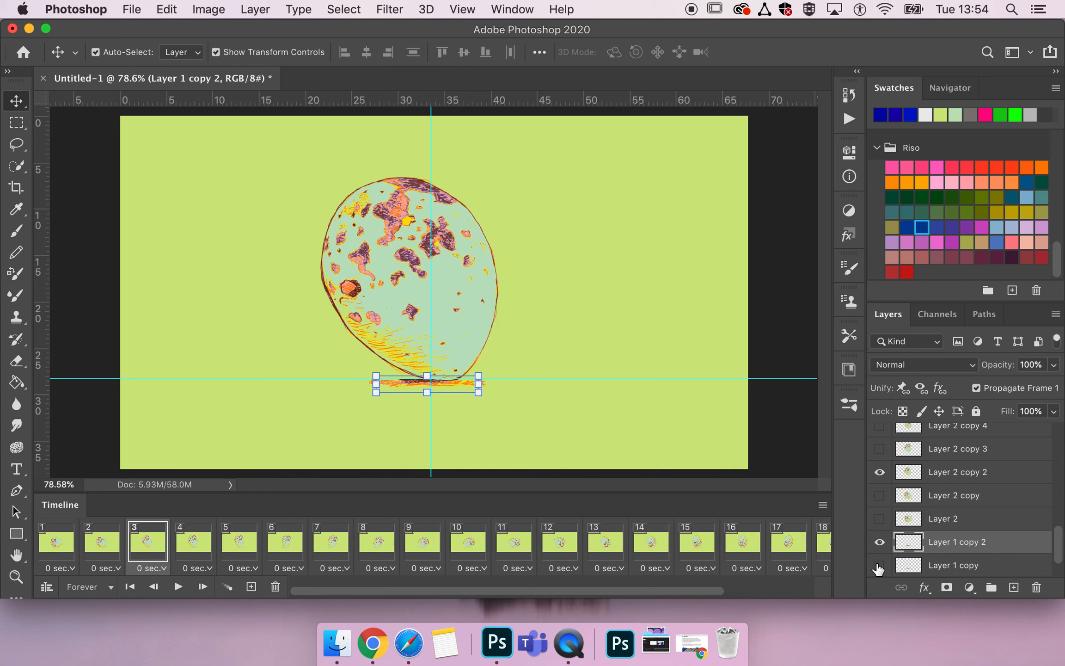
In frame 4, hide the original Layer 1 shadow and show the Layer 1 copy 2 shadow instead.
{"action": "left_click", "coordinate": [198, 545]}
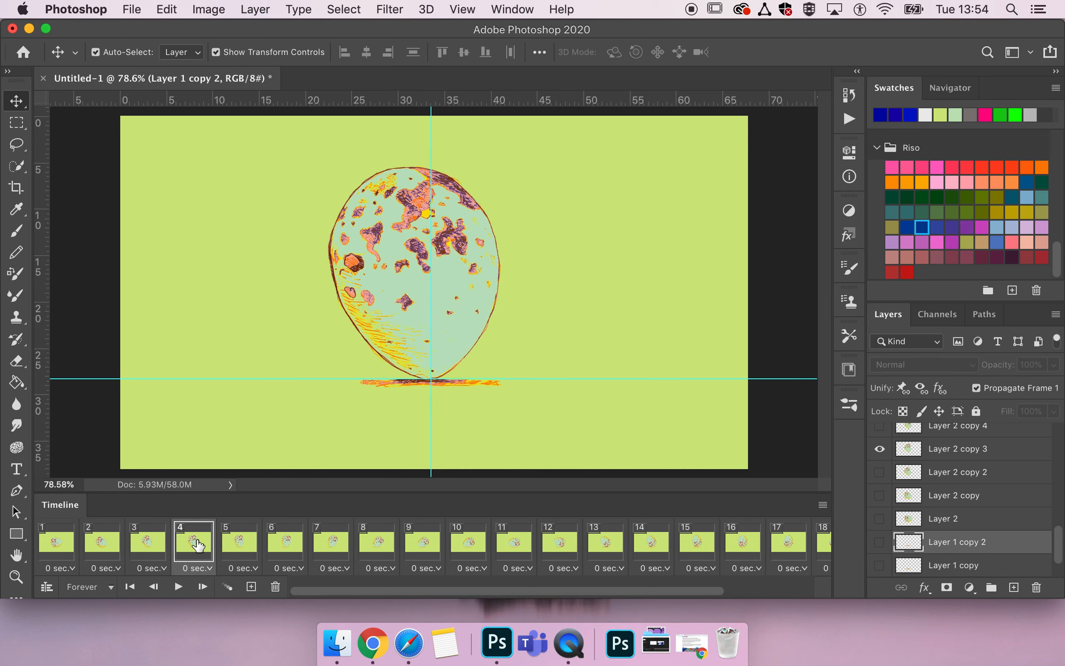
{"action": "scroll", "coordinate": [888, 565], "scroll_direction": "down", "scroll_amount": 2}
{"action": "left_click", "coordinate": [879, 541]}
{"action": "left_click", "coordinate": [879, 495]}
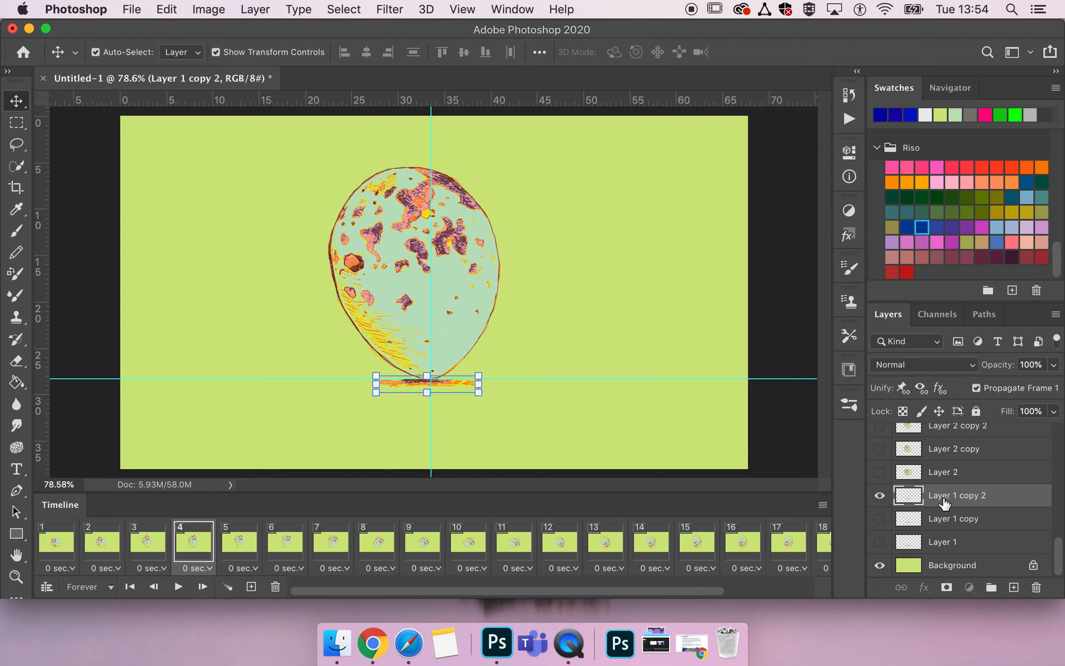
Duplicate the Layer 1 copy 2 shadow in frame 4, narrow the duplicate from both ends to about 80% width, and hide Layer 1 copy 2.
{"action": "key", "text": "super+j"}
{"action": "left_click_drag", "start_coordinate": [479, 385], "coordinate": [469, 385]}
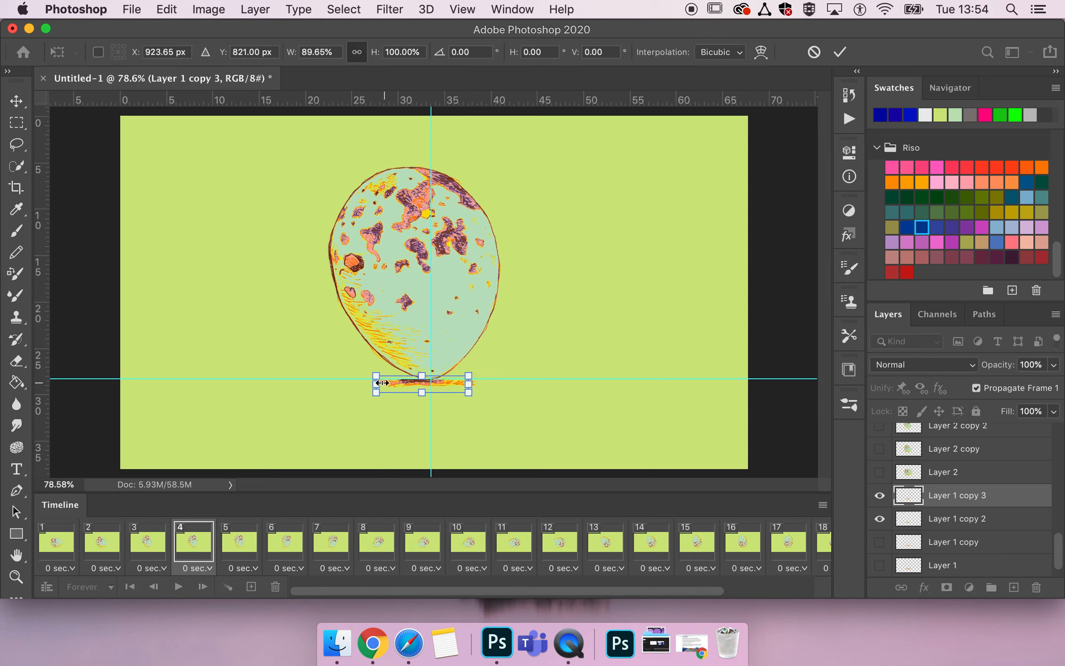
{"action": "left_click_drag", "start_coordinate": [378, 384], "coordinate": [386, 384]}
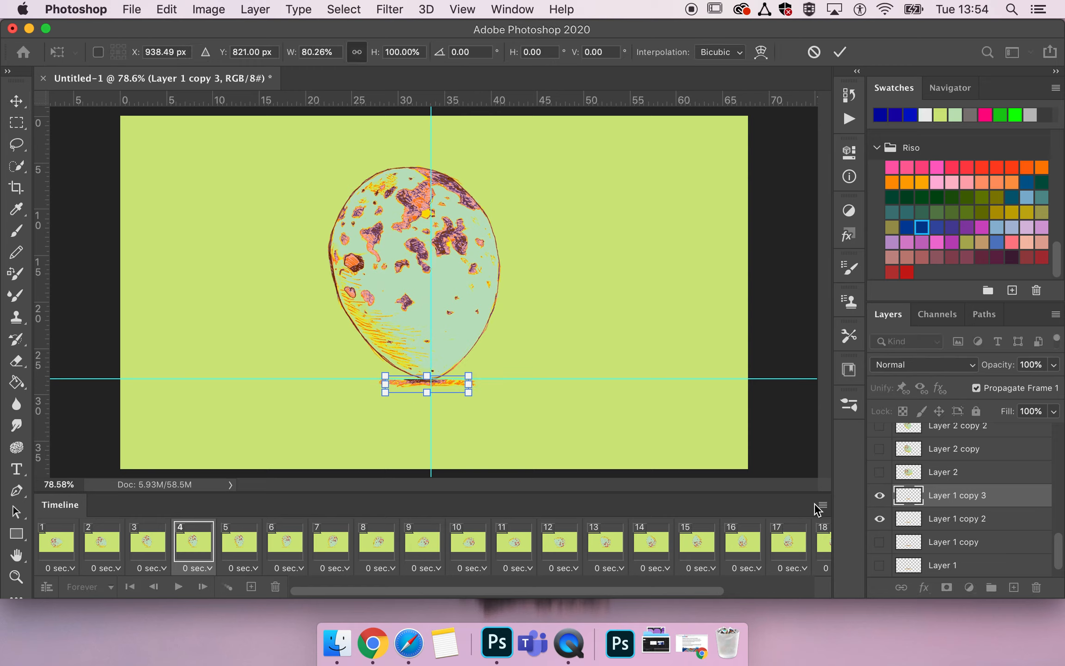
{"action": "key", "text": "Return"}
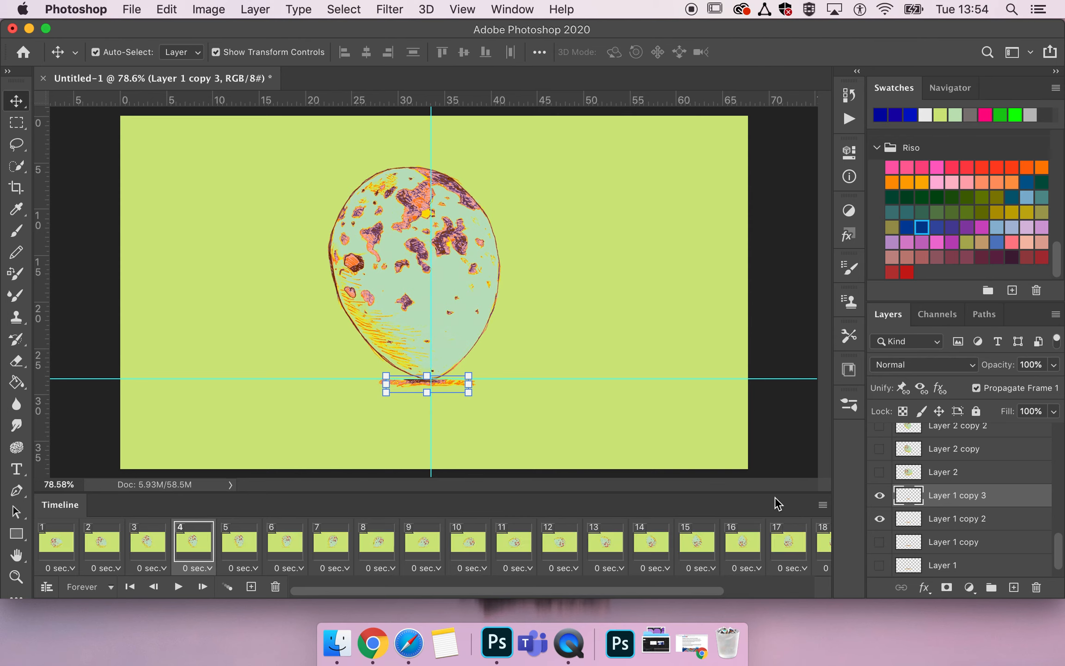
Replace the Layer 1 shadow with Layer 1 copy 3 in frame 5 and with Layer 1 copy 2 in frame 6.
{"action": "left_click", "coordinate": [238, 547]}
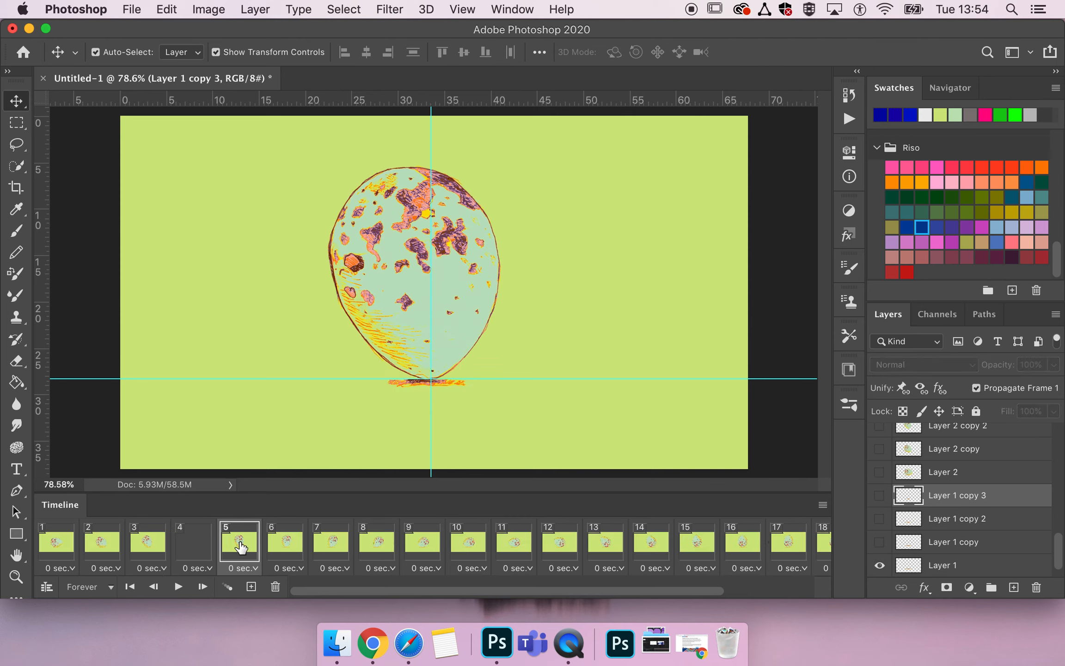
{"action": "left_click", "coordinate": [879, 565]}
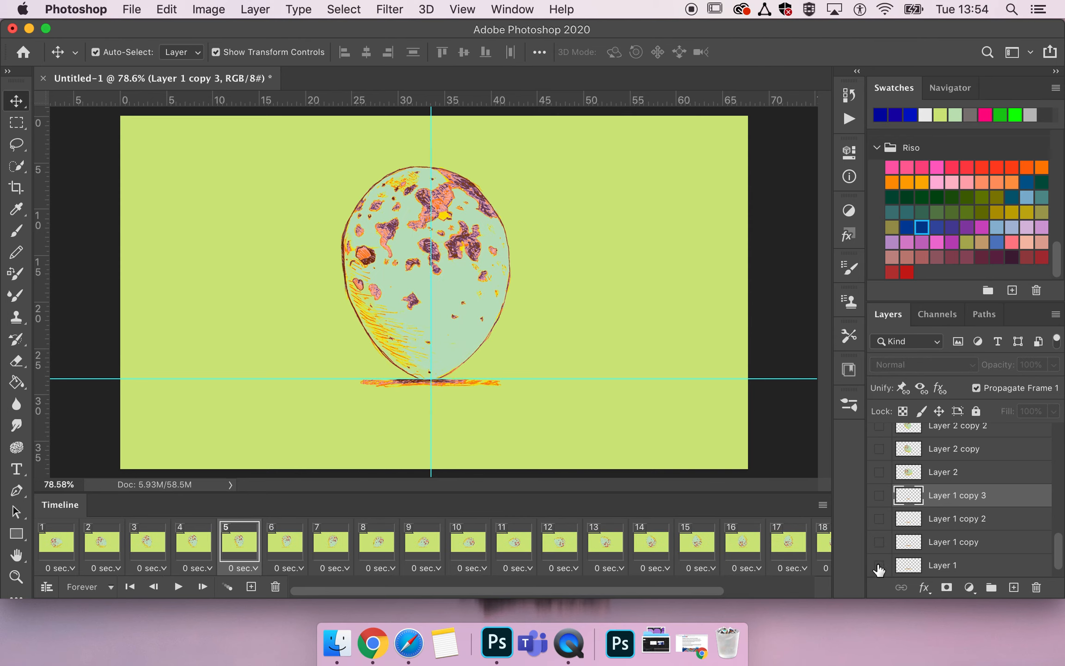
{"action": "left_click", "coordinate": [879, 495]}
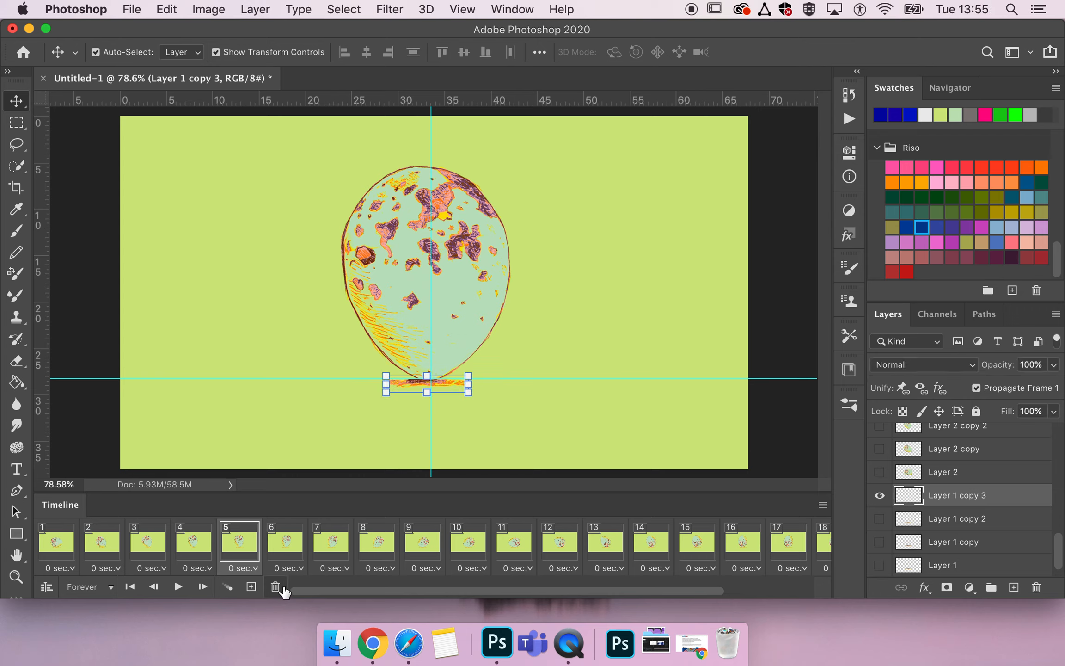
{"action": "left_click", "coordinate": [286, 547]}
{"action": "left_click", "coordinate": [880, 564]}
{"action": "left_click", "coordinate": [879, 518]}
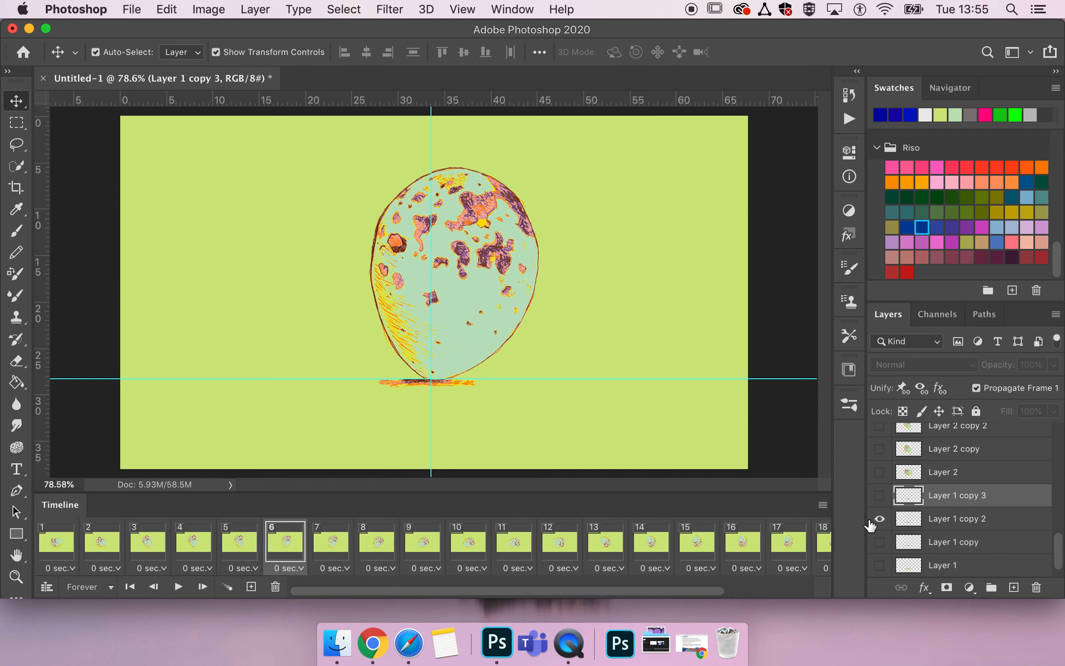
In frame 7, hide the Layer 1 shadow and show the Layer 1 copy shadow instead.
{"action": "left_click", "coordinate": [339, 552]}
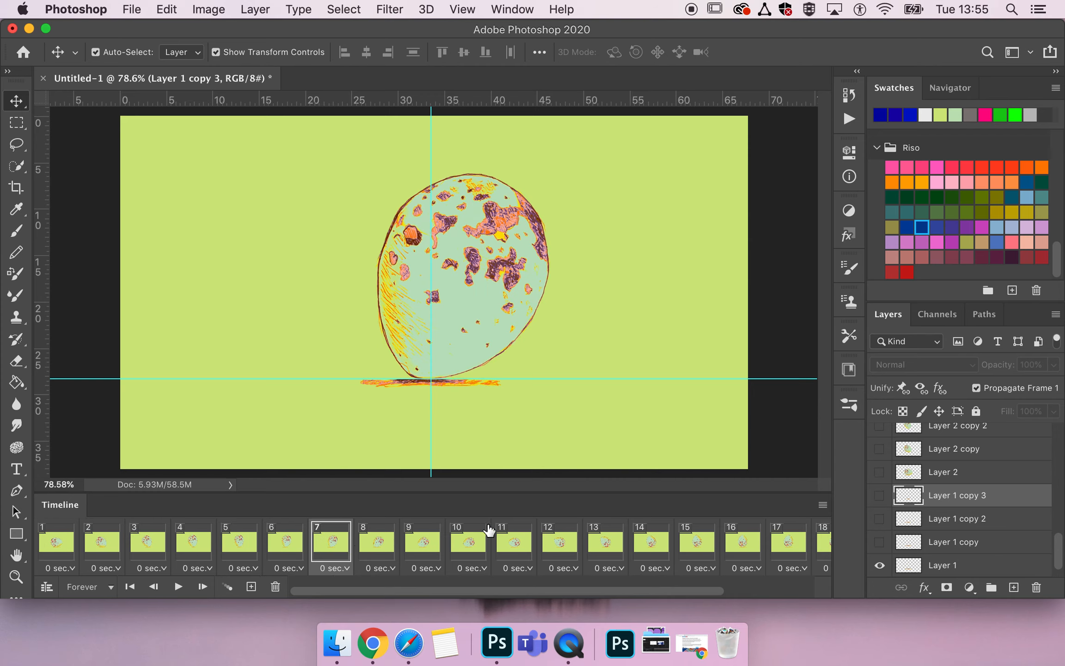
{"action": "left_click", "coordinate": [878, 565]}
{"action": "left_click", "coordinate": [878, 543]}
Leave the full-width shadow in frames 8 to 12 and hide the Layer 1 shadow in frame 13.
{"action": "left_click", "coordinate": [386, 539]}
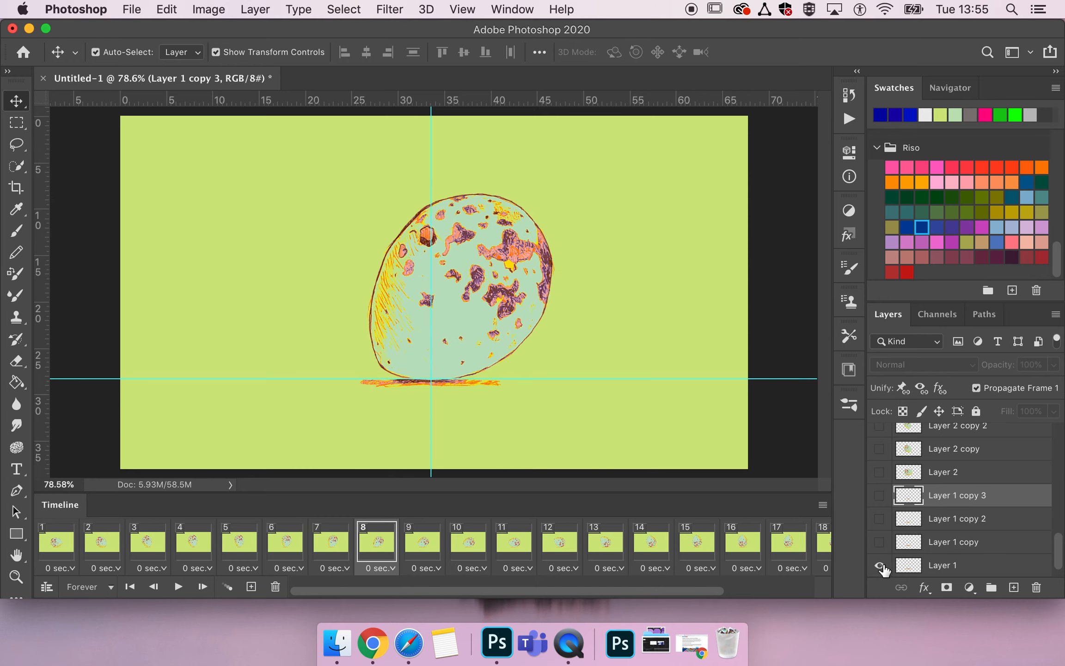
{"action": "scroll", "coordinate": [882, 569], "scroll_direction": "down", "scroll_amount": 1}
{"action": "left_click", "coordinate": [421, 541]}
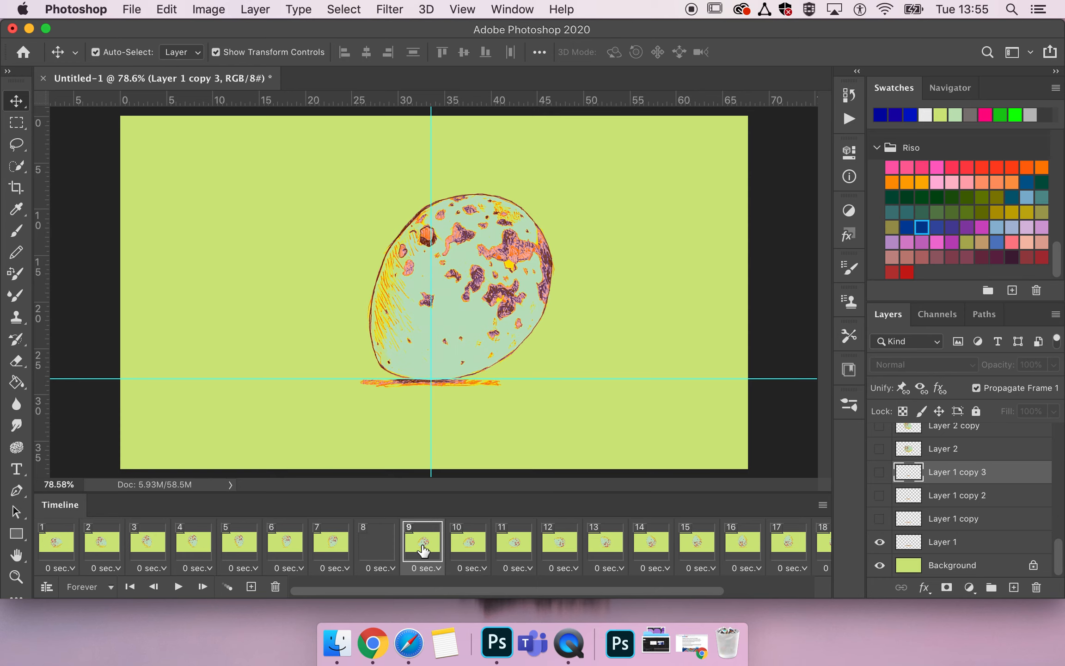
{"action": "left_click", "coordinate": [459, 536]}
{"action": "left_click", "coordinate": [509, 539]}
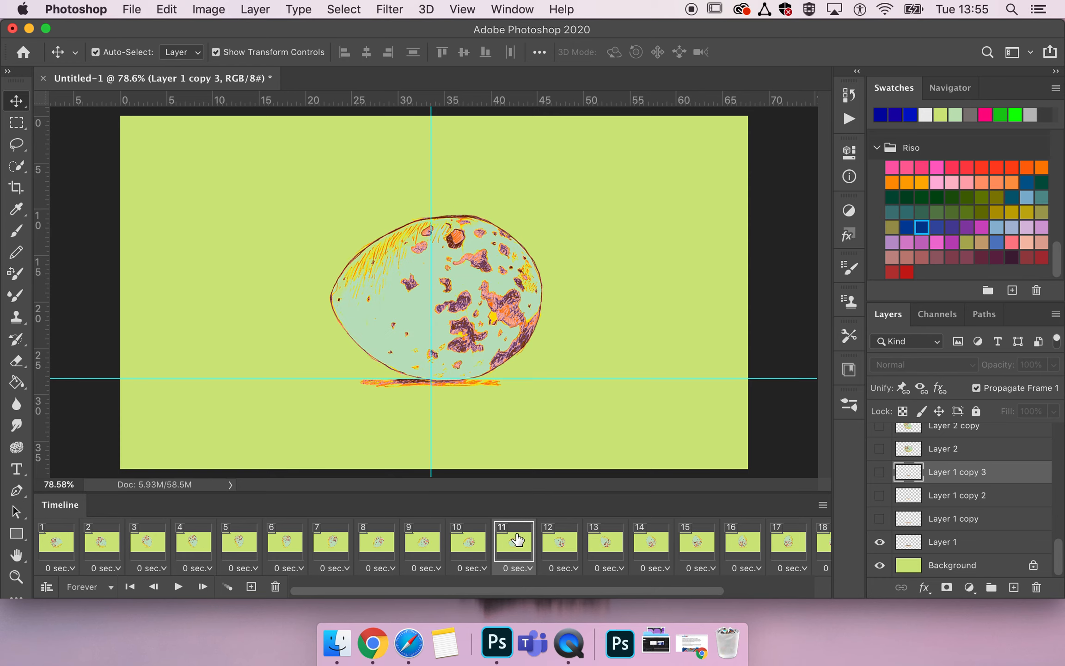
{"action": "left_click", "coordinate": [563, 550]}
{"action": "left_click", "coordinate": [617, 550]}
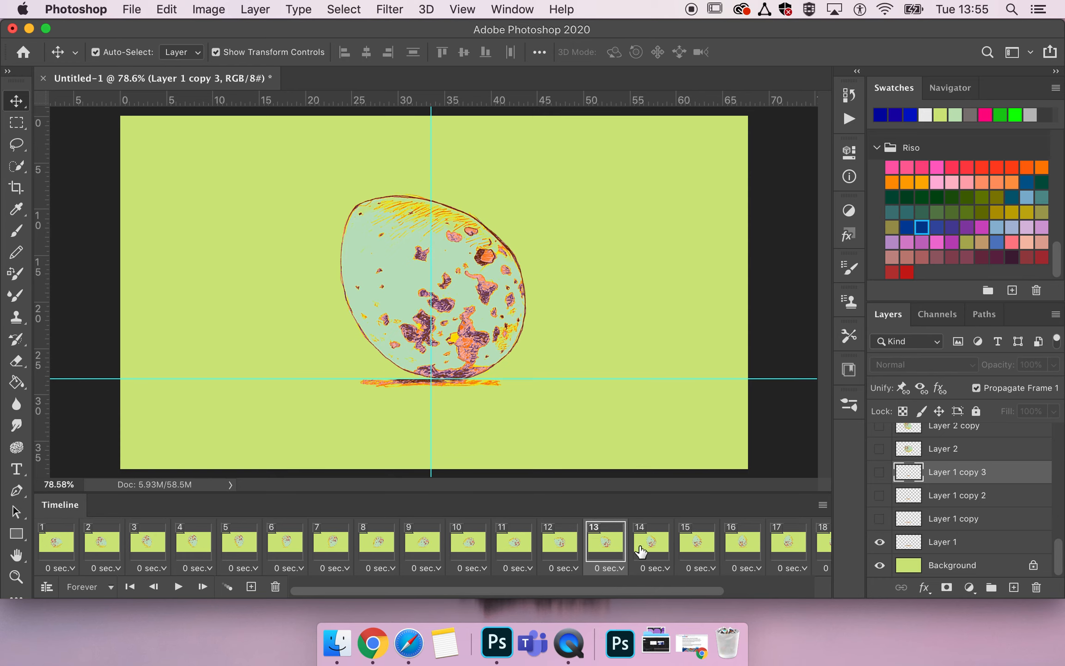
{"action": "left_click", "coordinate": [880, 541]}
In frame 14, hide the Layer 1 shadow and show the Layer 1 copy 2 shadow instead.
{"action": "left_click", "coordinate": [653, 544]}
{"action": "left_click", "coordinate": [880, 541]}
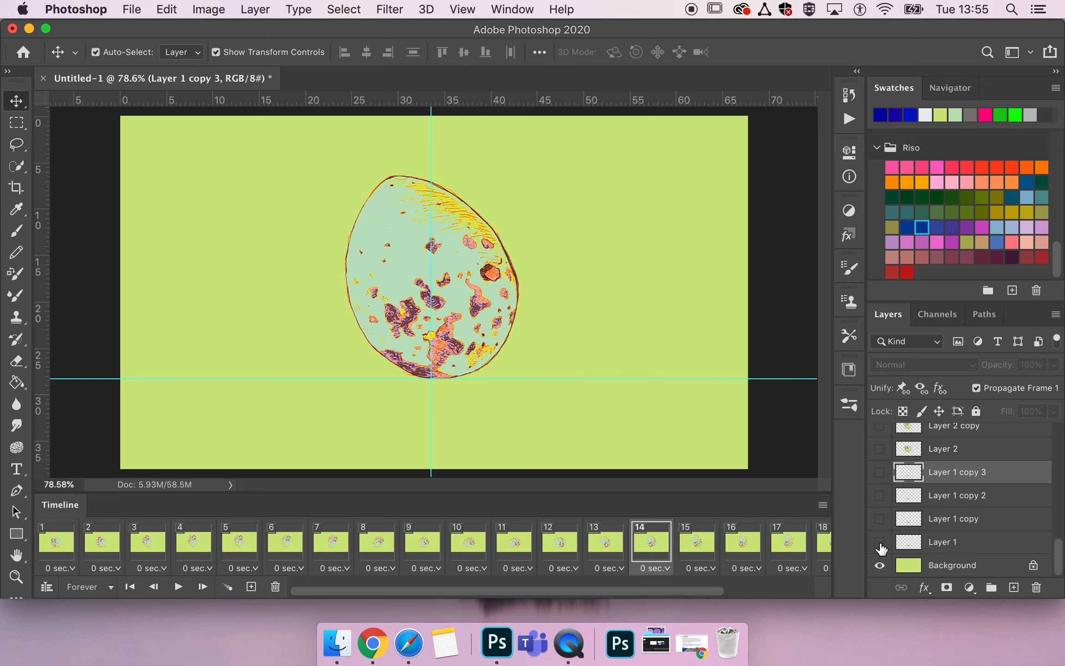
{"action": "left_click", "coordinate": [879, 496]}
In frames 15 and 16, hide the Layer 1 shadow and show the narrowest shadow, Layer 1 copy 3.
{"action": "left_click", "coordinate": [698, 545]}
{"action": "left_click", "coordinate": [879, 542]}
{"action": "left_click", "coordinate": [879, 472]}
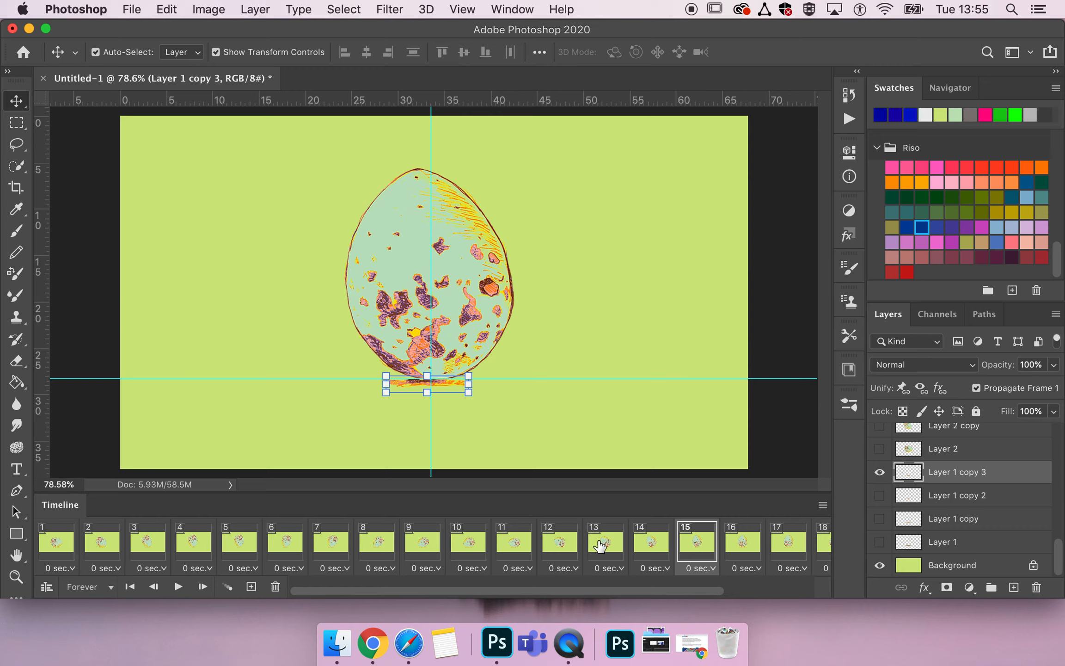
{"action": "left_click", "coordinate": [739, 544]}
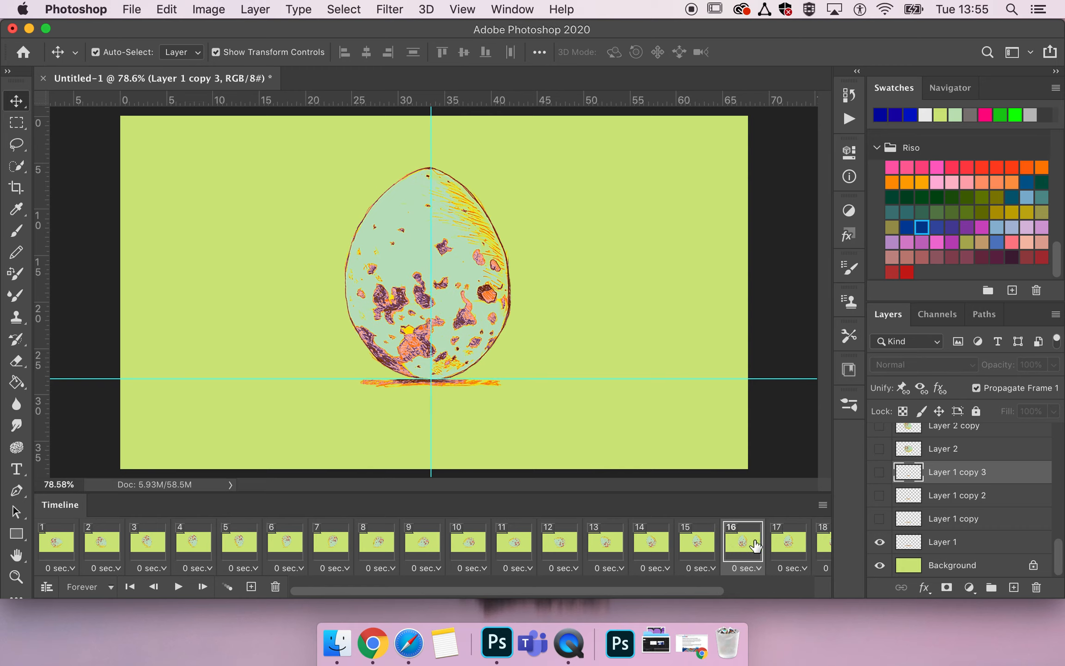
{"action": "left_click", "coordinate": [880, 541]}
{"action": "left_click", "coordinate": [881, 474]}
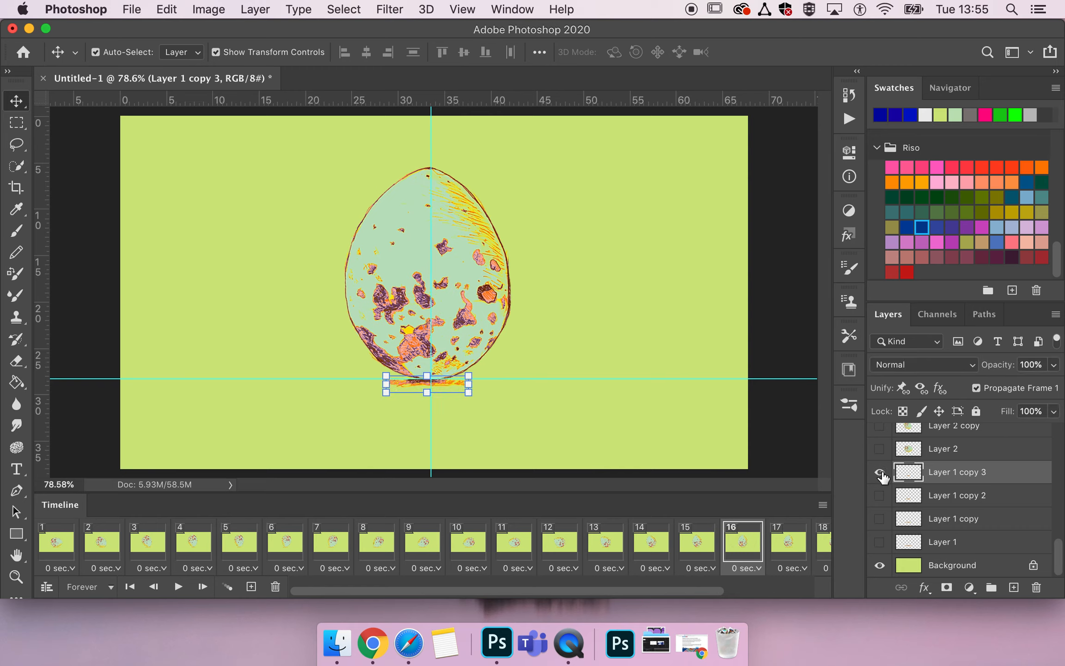
Replace the Layer 1 shadow with Layer 1 copy 2 in frame 17 and with Layer 1 copy in frame 18.
{"action": "left_click", "coordinate": [780, 543]}
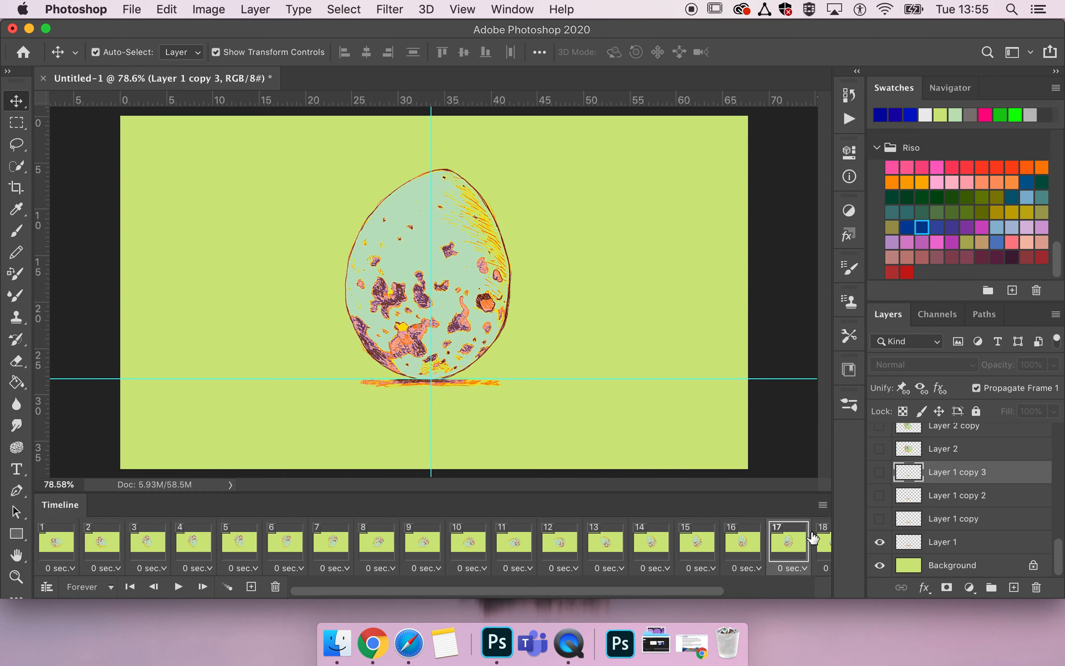
{"action": "left_click", "coordinate": [879, 542]}
{"action": "left_click", "coordinate": [879, 495]}
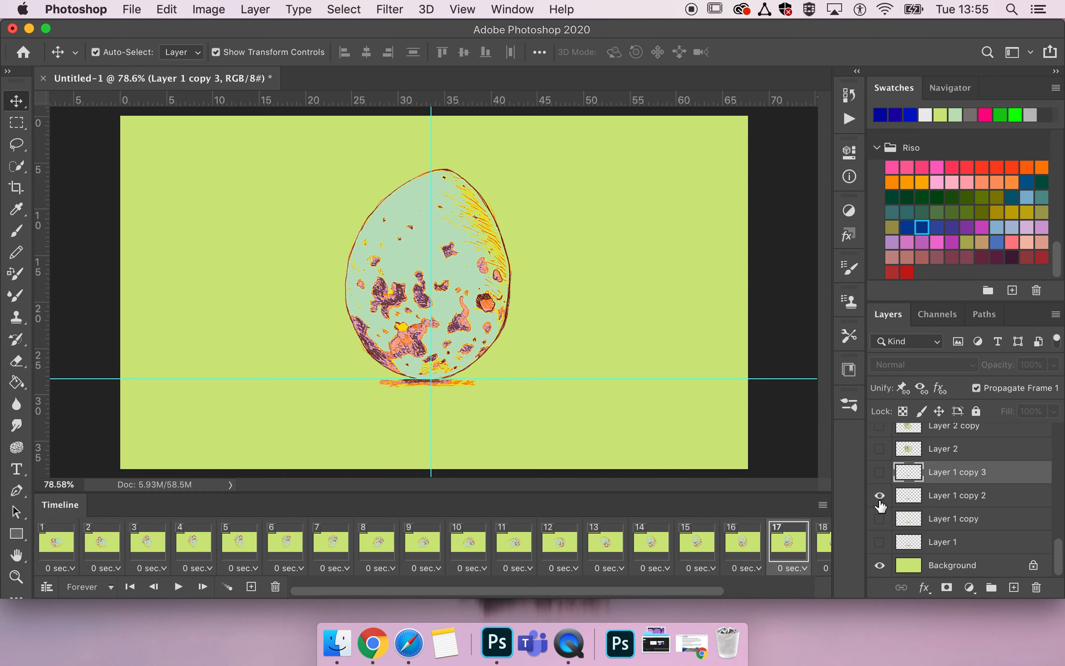
{"action": "scroll", "coordinate": [763, 546], "scroll_direction": "right", "scroll_amount": 5}
{"action": "left_click", "coordinate": [671, 548]}
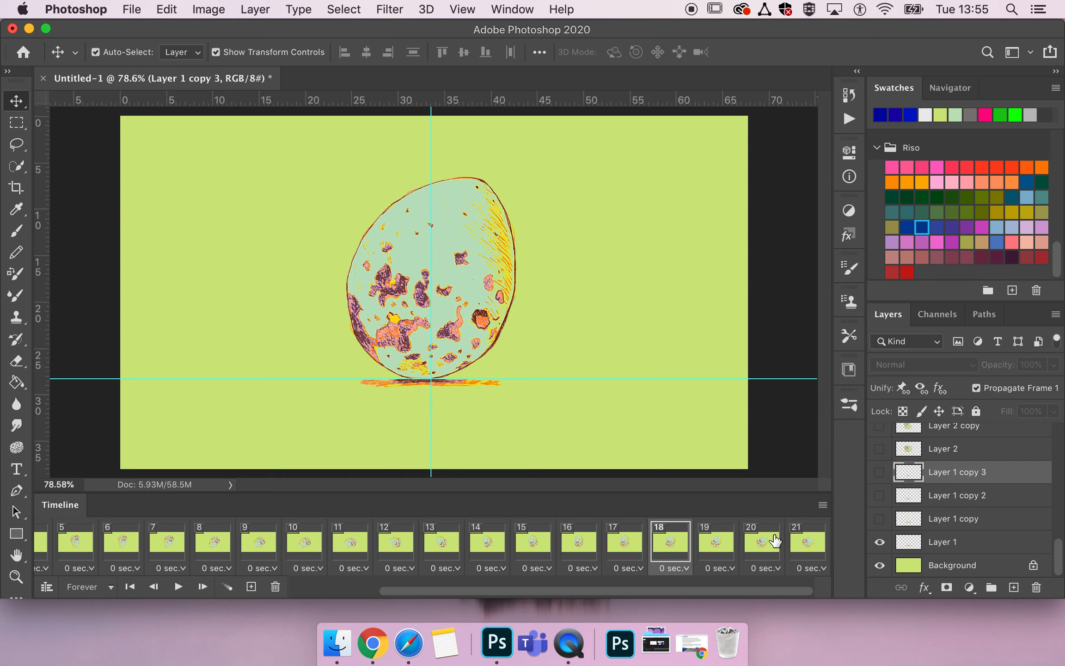
{"action": "left_click", "coordinate": [878, 539]}
{"action": "left_click", "coordinate": [878, 518]}
Check the shadow in frames 19 to 21, play back the animation to review the changing shadow widths, and stop it.
{"action": "left_click", "coordinate": [724, 544]}
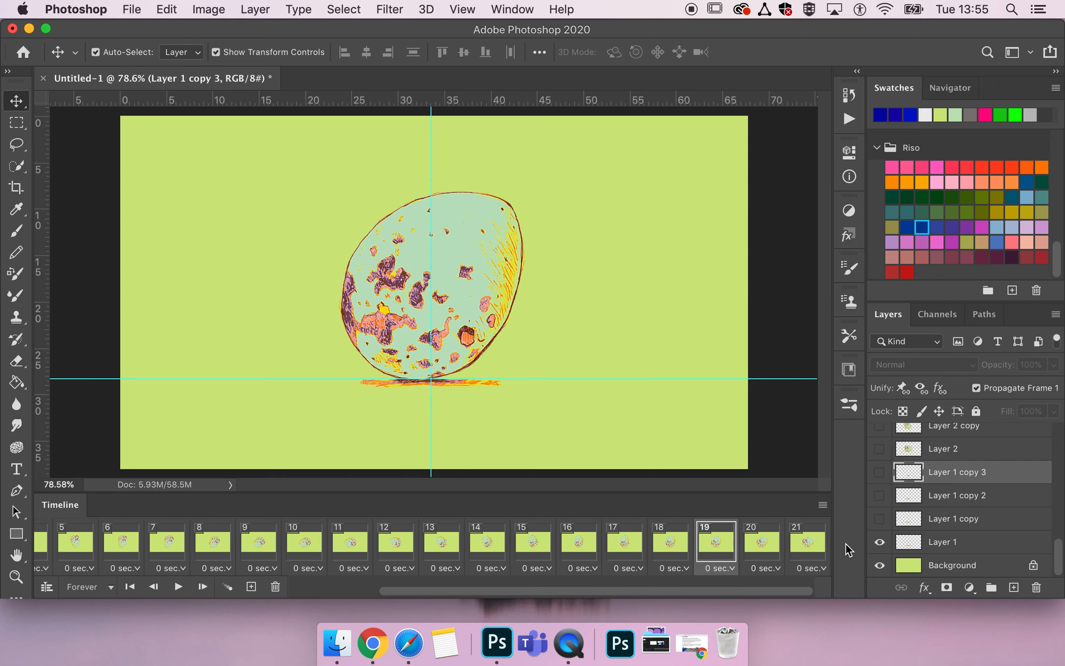
{"action": "left_click", "coordinate": [763, 546]}
{"action": "left_click", "coordinate": [809, 544]}
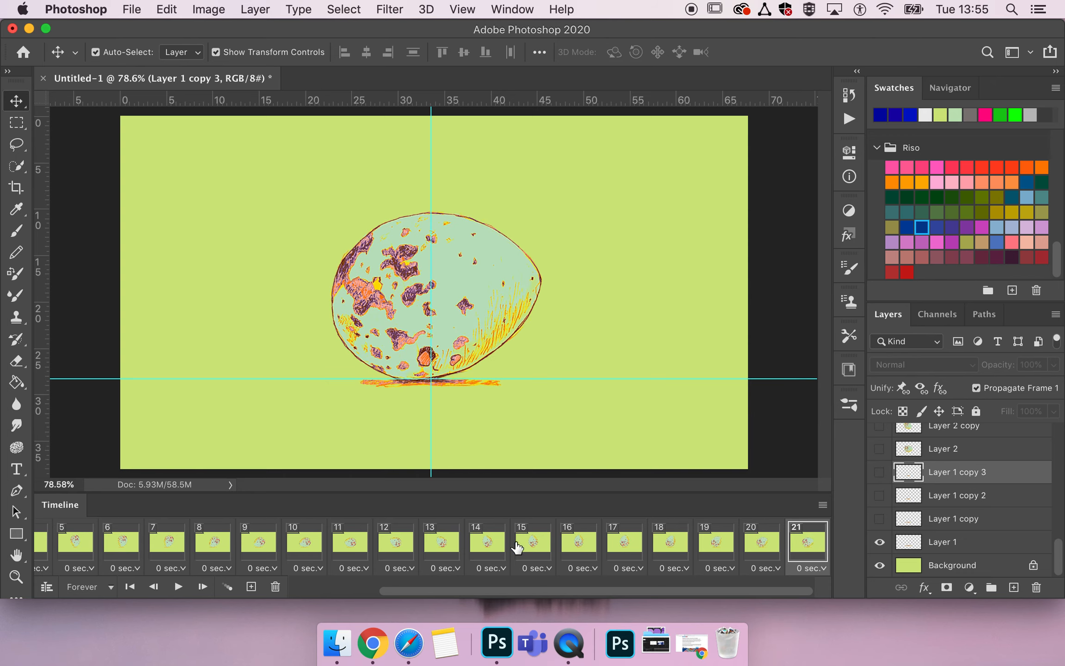
{"action": "key", "text": "space"}
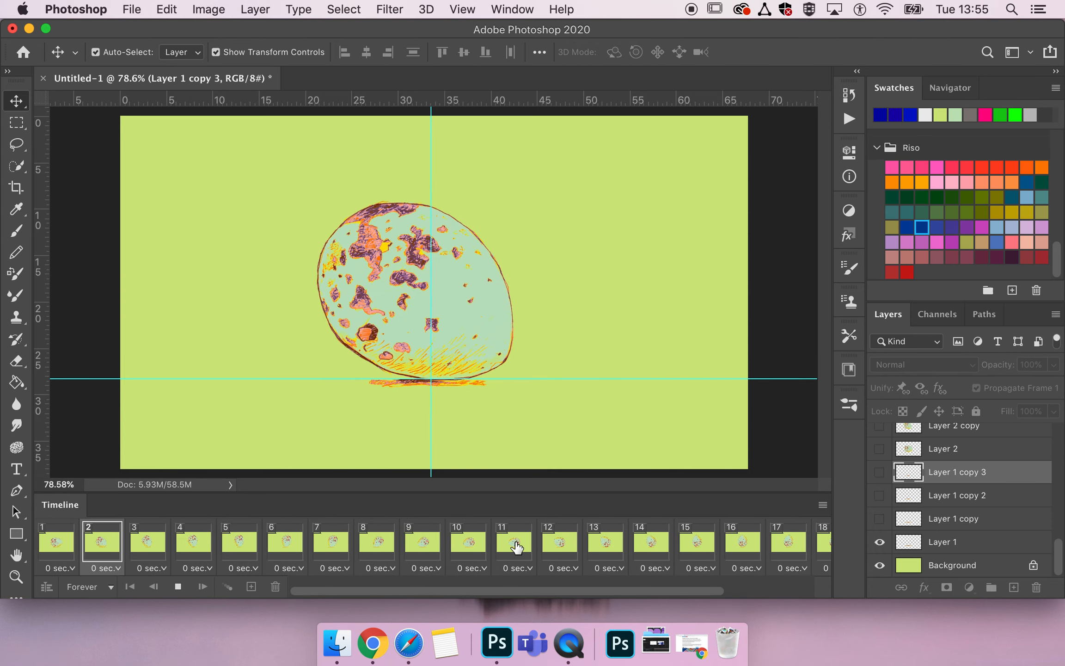
{"action": "key", "text": "space"}
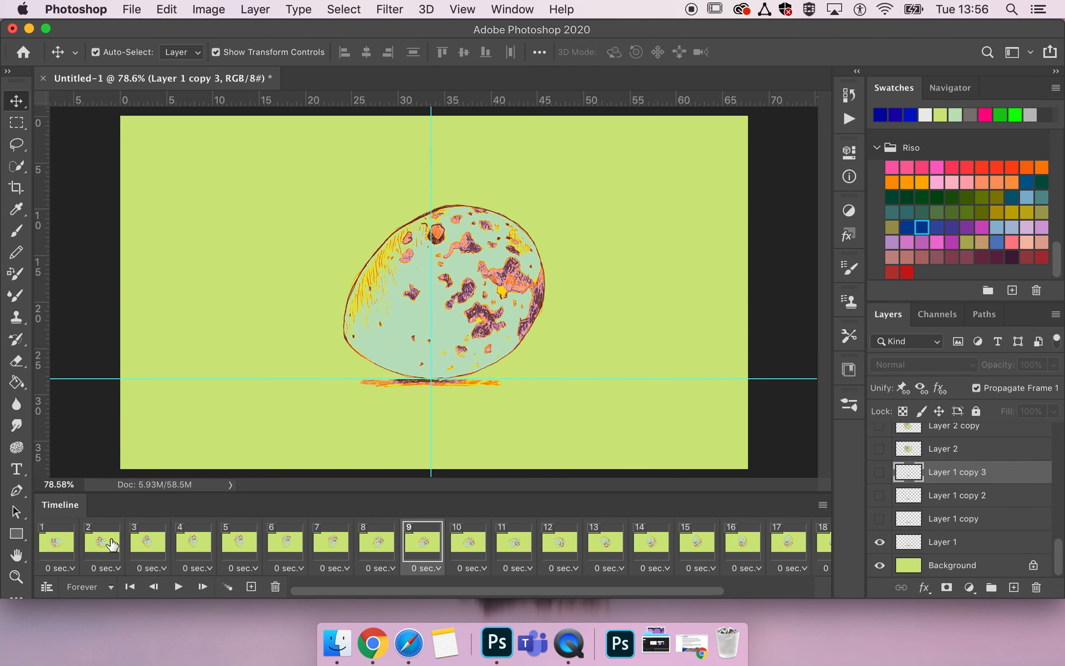
Go through frames 1 to 5 one by one to compare the shadow with the egg's position.
{"action": "left_click", "coordinate": [54, 545]}
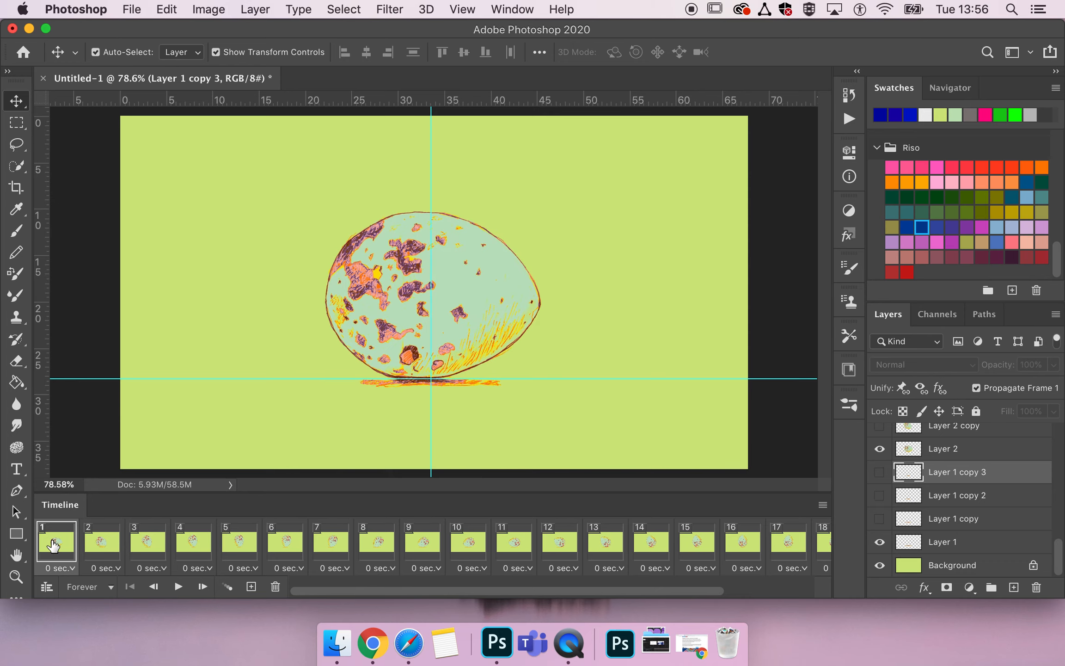
{"action": "left_click", "coordinate": [96, 546]}
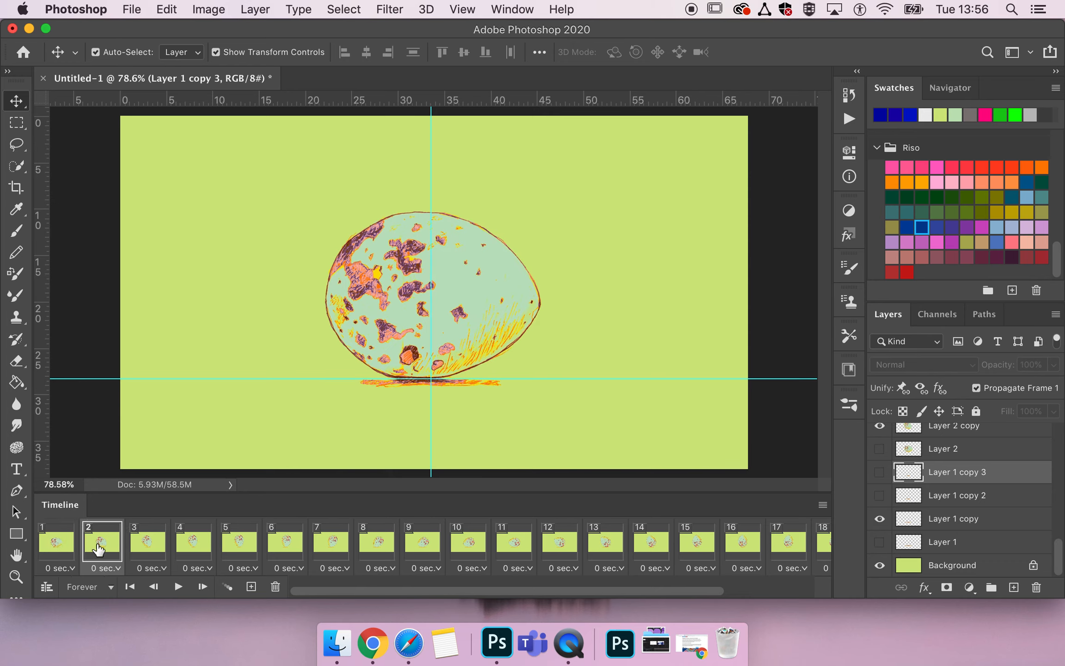
{"action": "left_click", "coordinate": [139, 545]}
{"action": "left_click", "coordinate": [196, 548]}
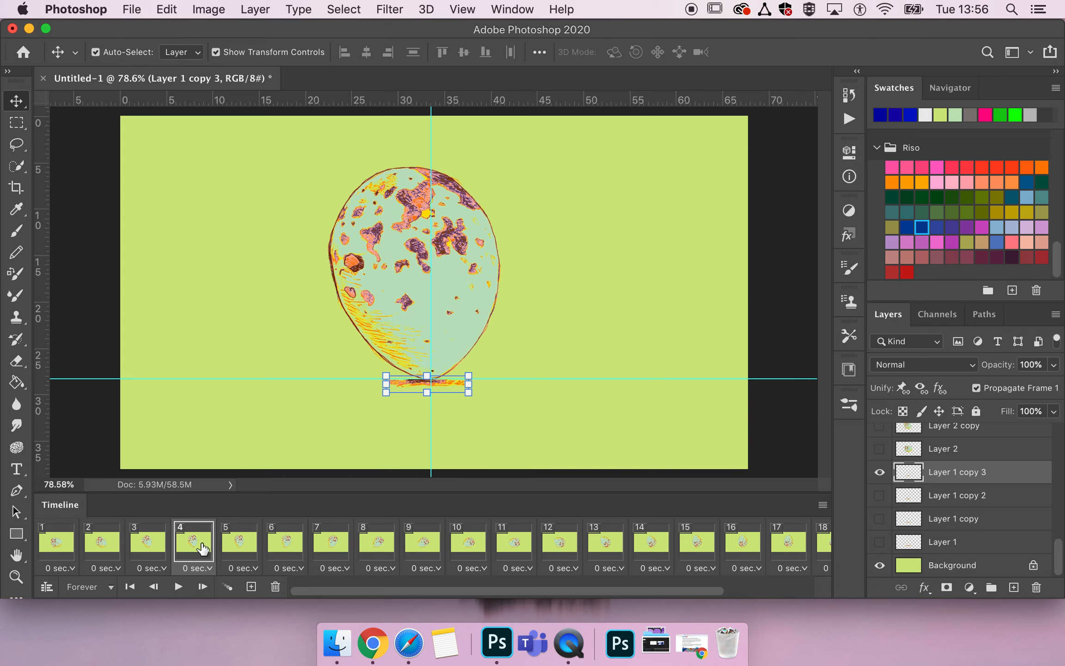
{"action": "left_click", "coordinate": [248, 552]}
Select the Layer 2 copy egg in frame 2 and examine the egg's movement through frame 8, returning to frame 1.
{"action": "left_click", "coordinate": [56, 541]}
{"action": "scroll", "coordinate": [925, 485], "scroll_direction": "up", "scroll_amount": 5}
{"action": "left_click", "coordinate": [102, 540]}
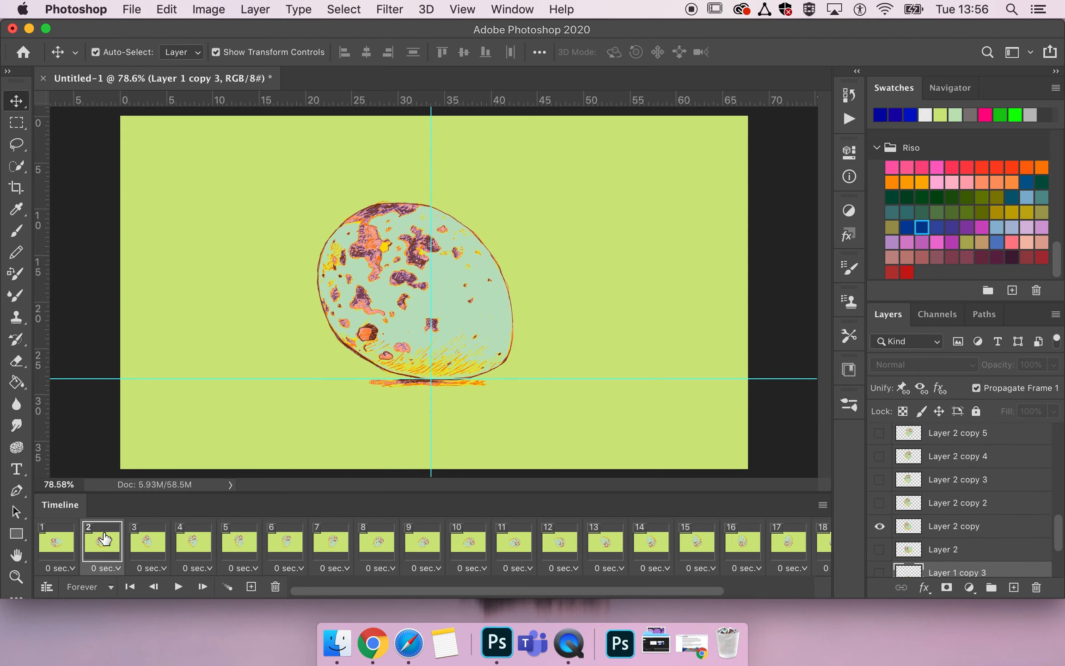
{"action": "left_click", "coordinate": [970, 536]}
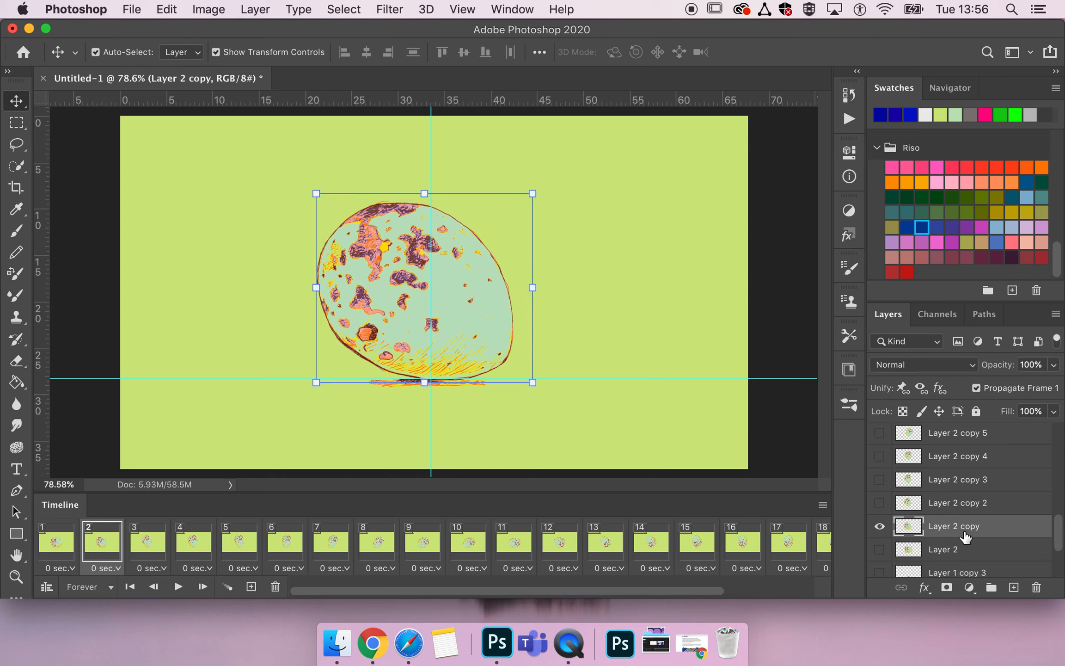
{"action": "left_click", "coordinate": [141, 543]}
{"action": "left_click", "coordinate": [194, 541]}
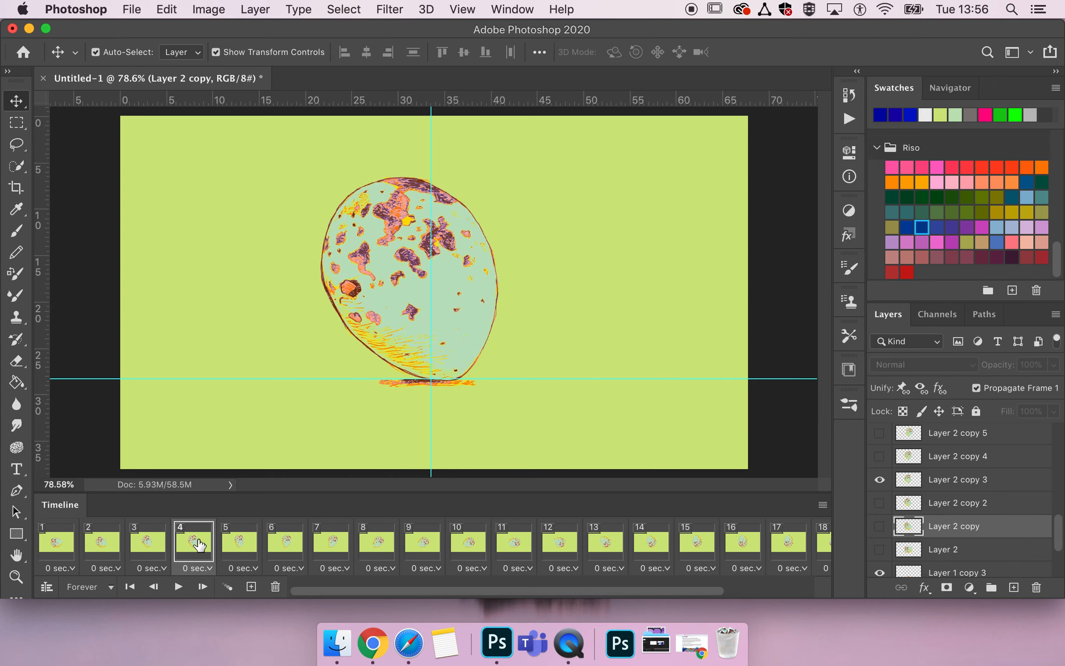
{"action": "left_click", "coordinate": [239, 551]}
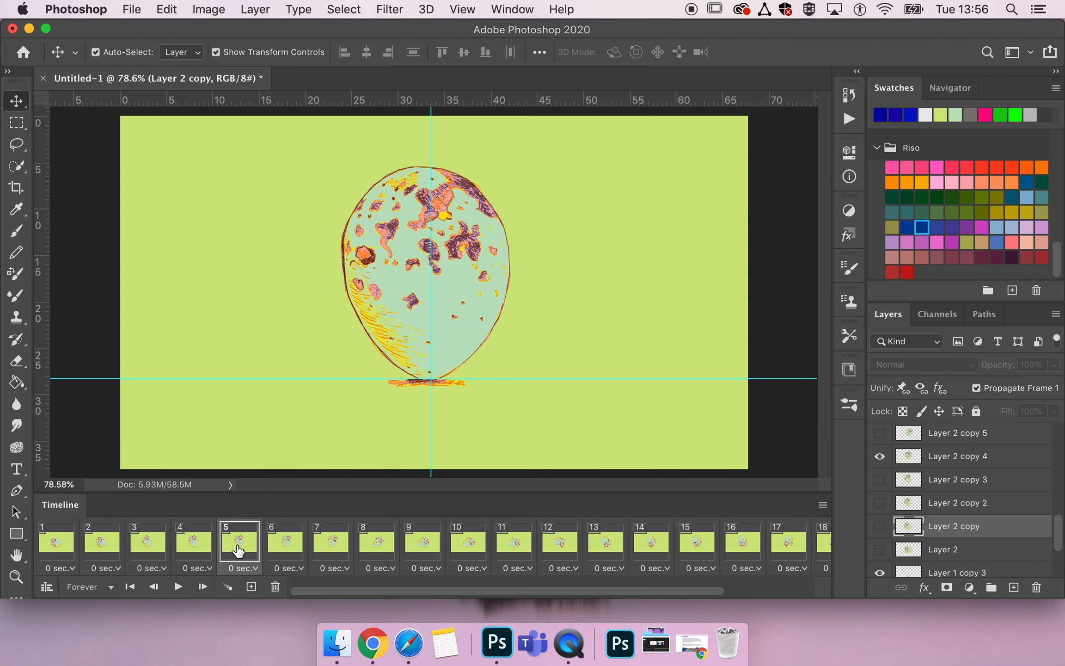
{"action": "left_click", "coordinate": [285, 550]}
{"action": "left_click", "coordinate": [342, 545]}
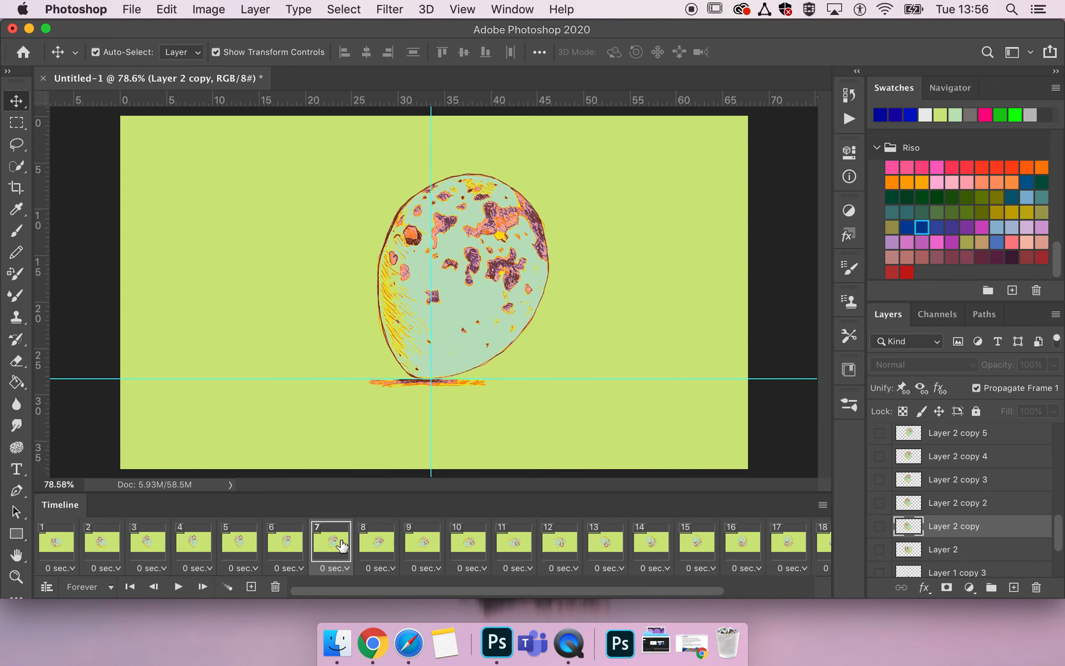
{"action": "left_click", "coordinate": [380, 546]}
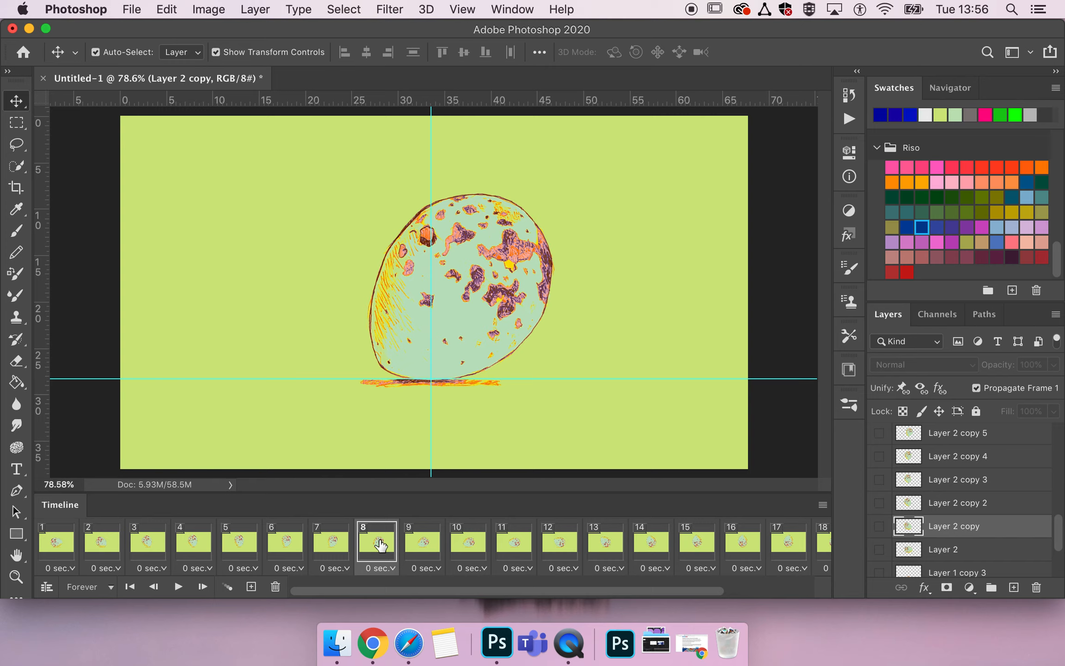
{"action": "left_click", "coordinate": [58, 550]}
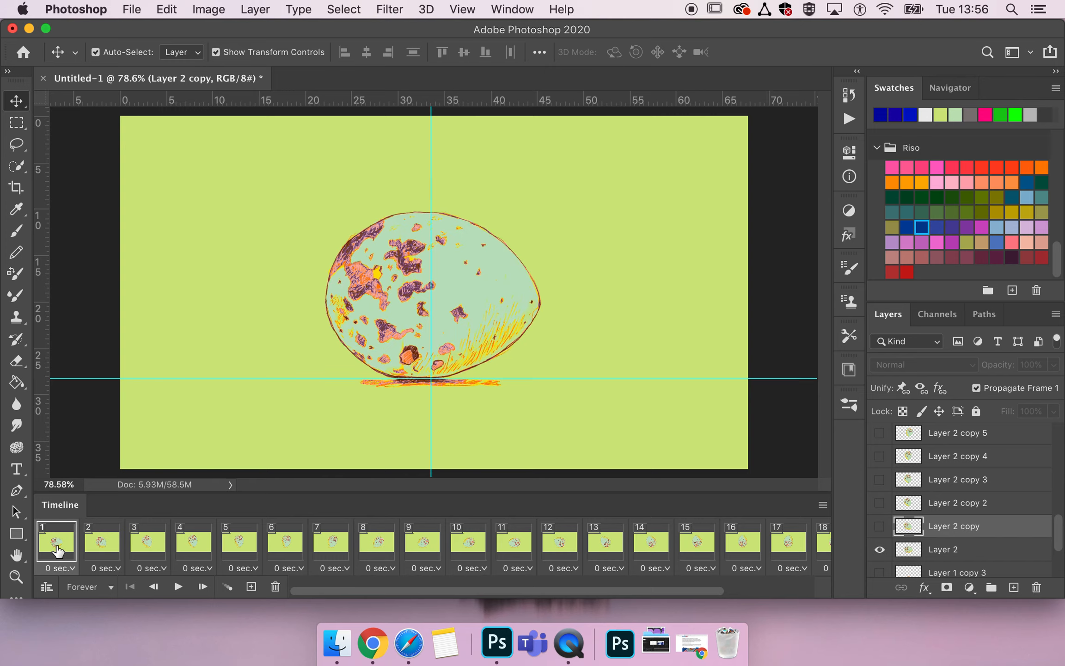